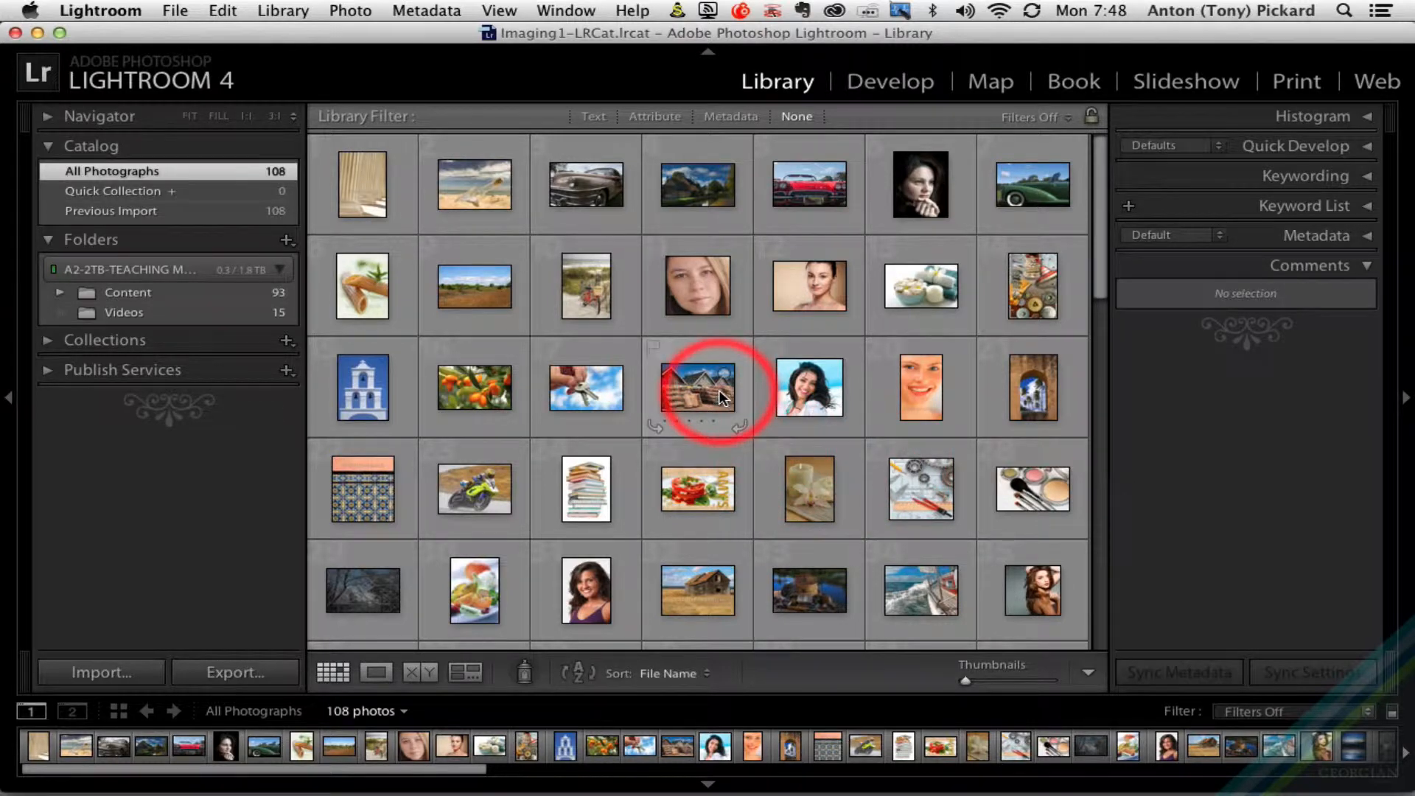
- Select photos in the first grid row one at a time, ending on the first photo of the stone columns
mouse_move(718, 390)
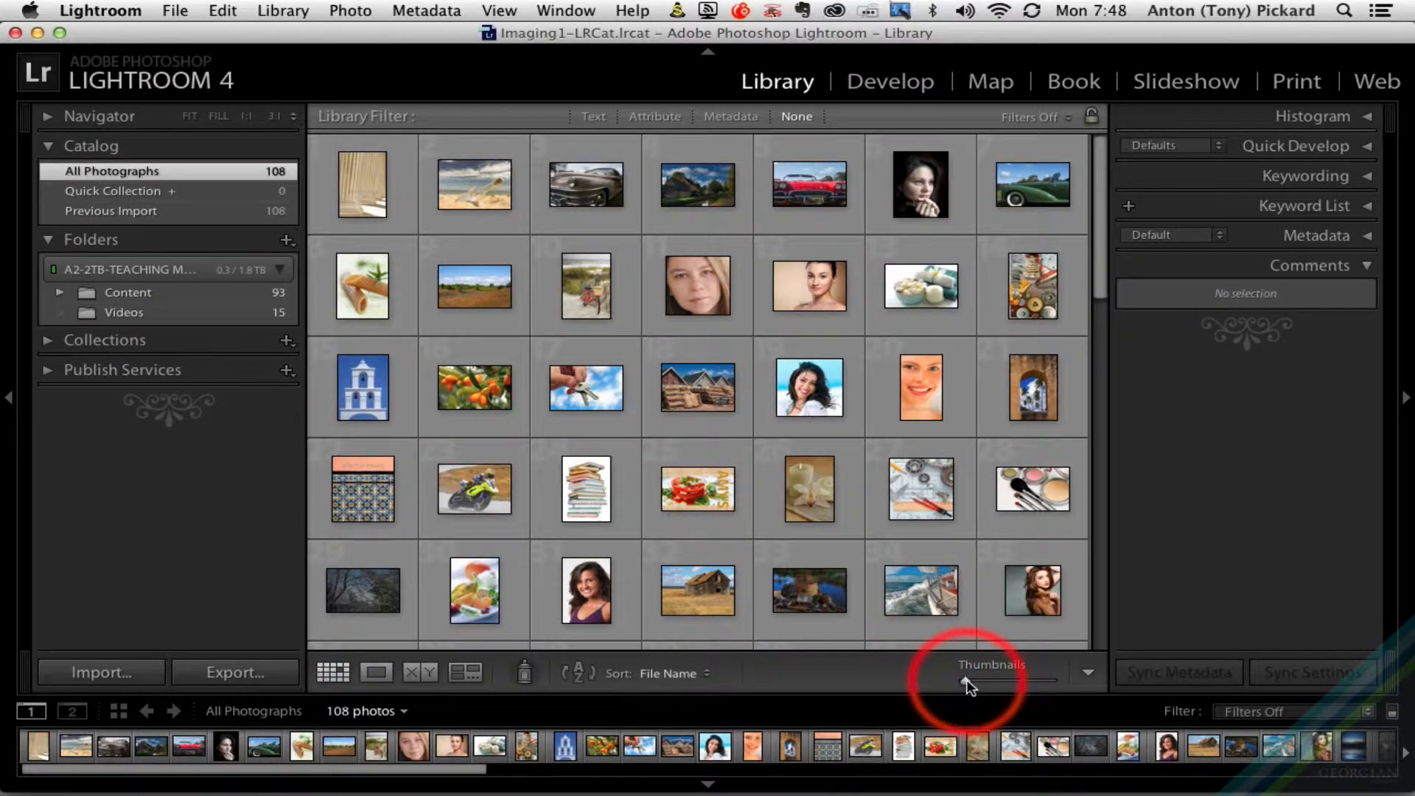
mouse_move(967, 685)
mouse_down()
mouse_move(1011, 679)
mouse_move(962, 679)
mouse_up()
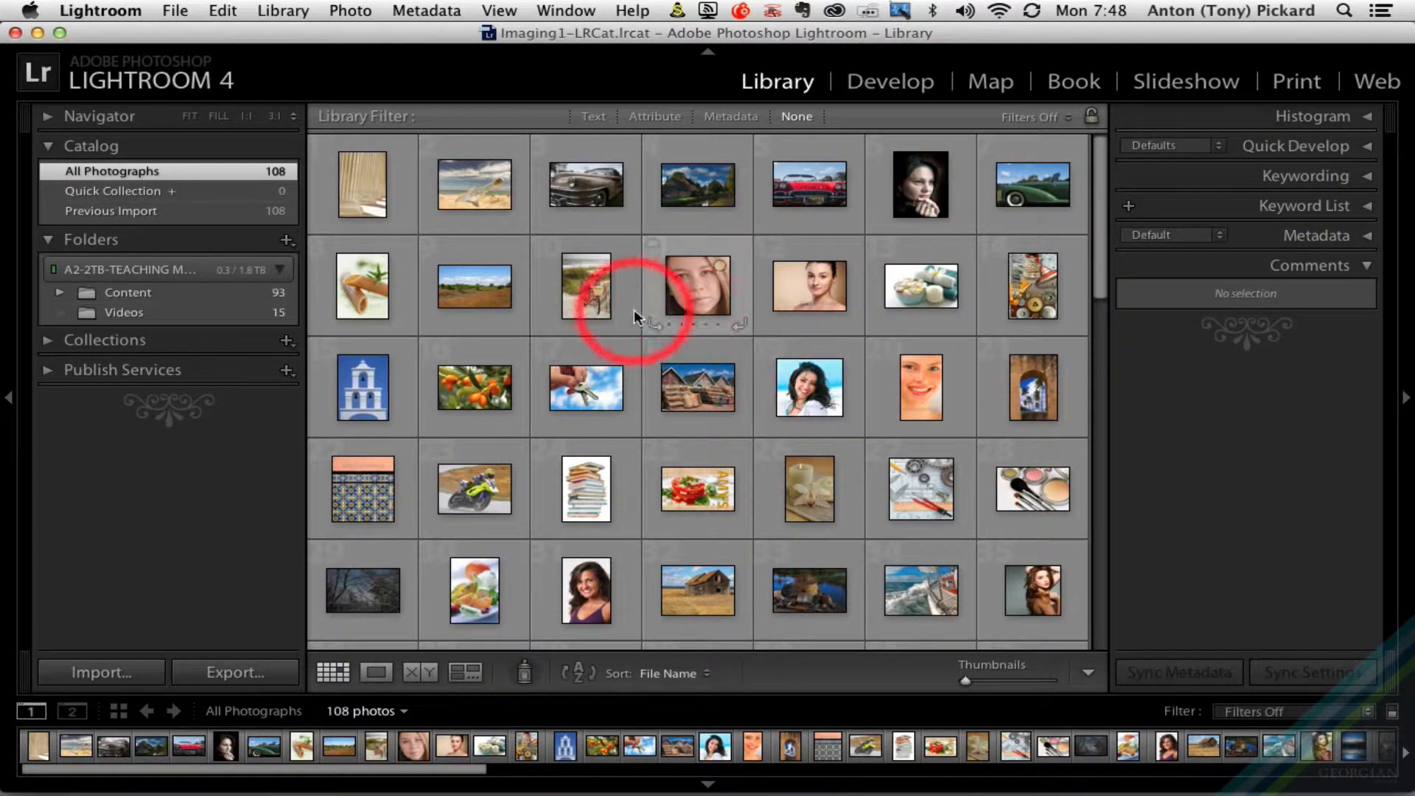
click(362, 189)
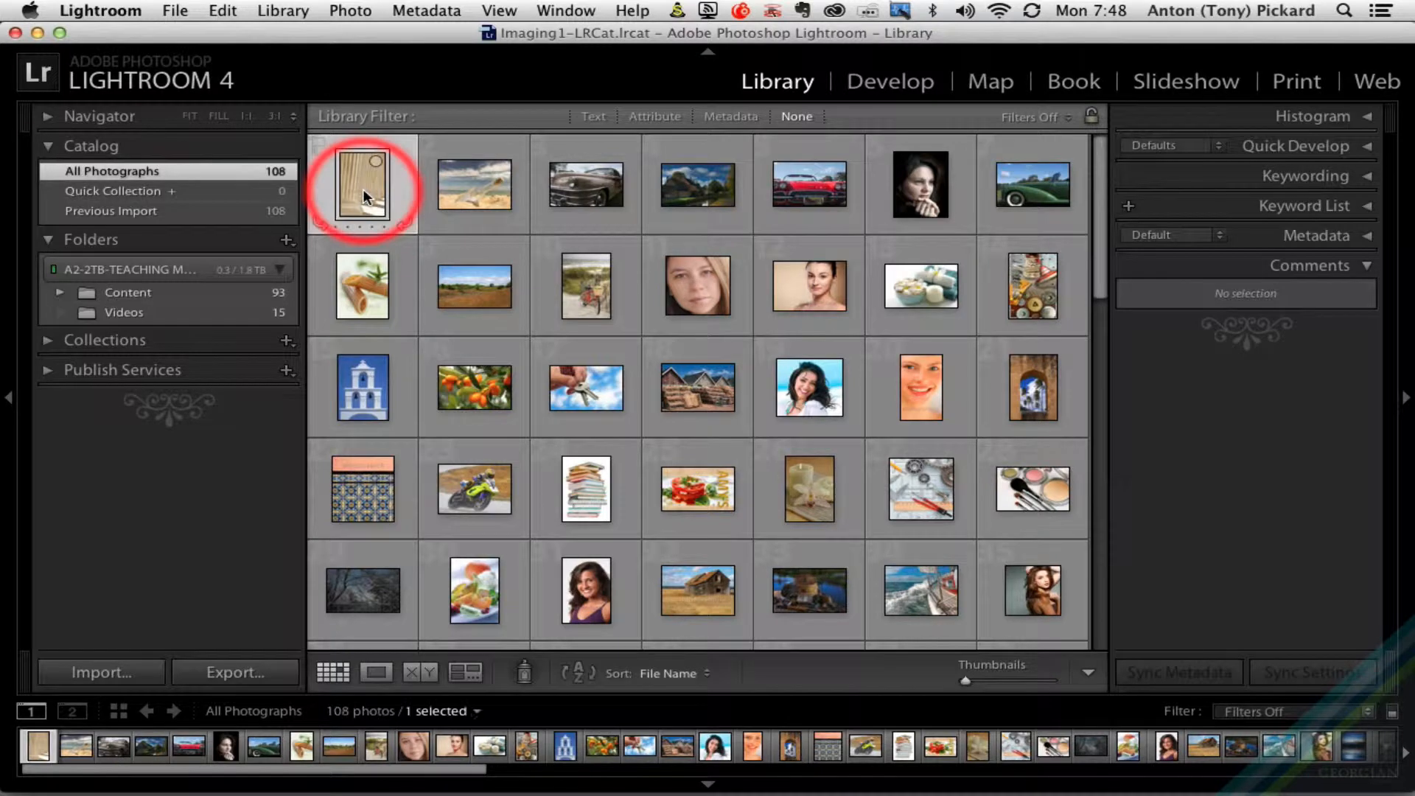
click(462, 188)
click(586, 188)
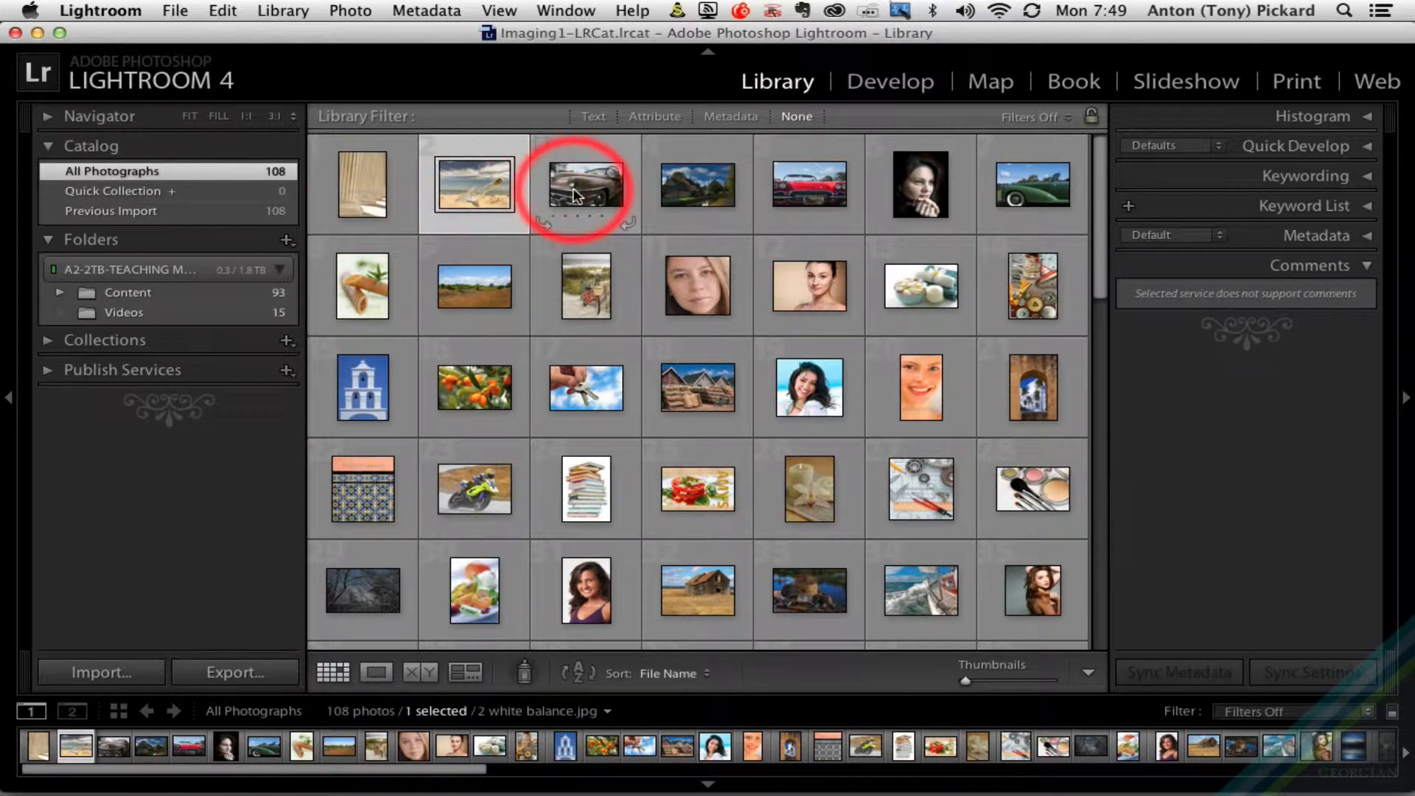
click(670, 189)
click(369, 187)
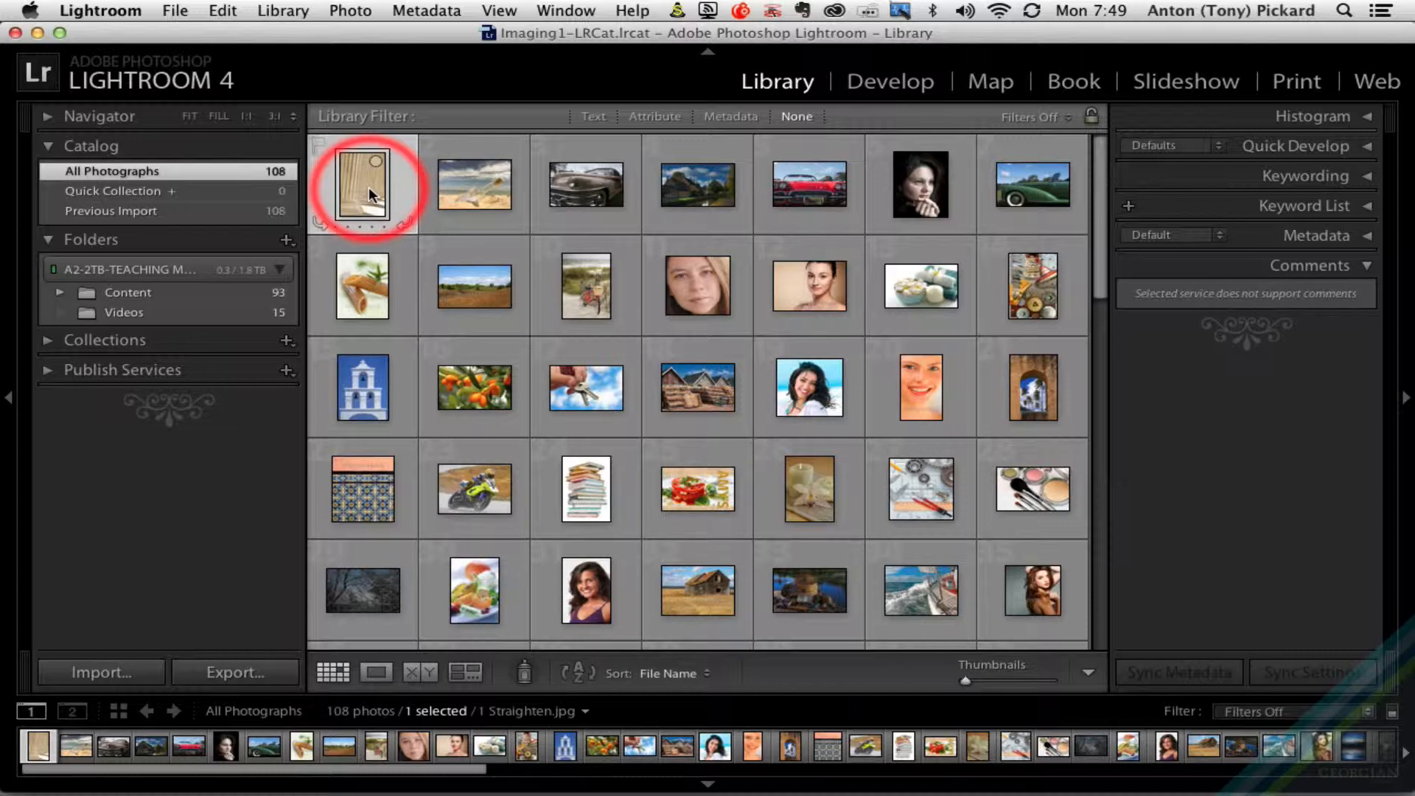
- Extend the selection from the first photo across the top four grid rows so that 28 photos are selected
super+click(480, 185)
super+click(589, 185)
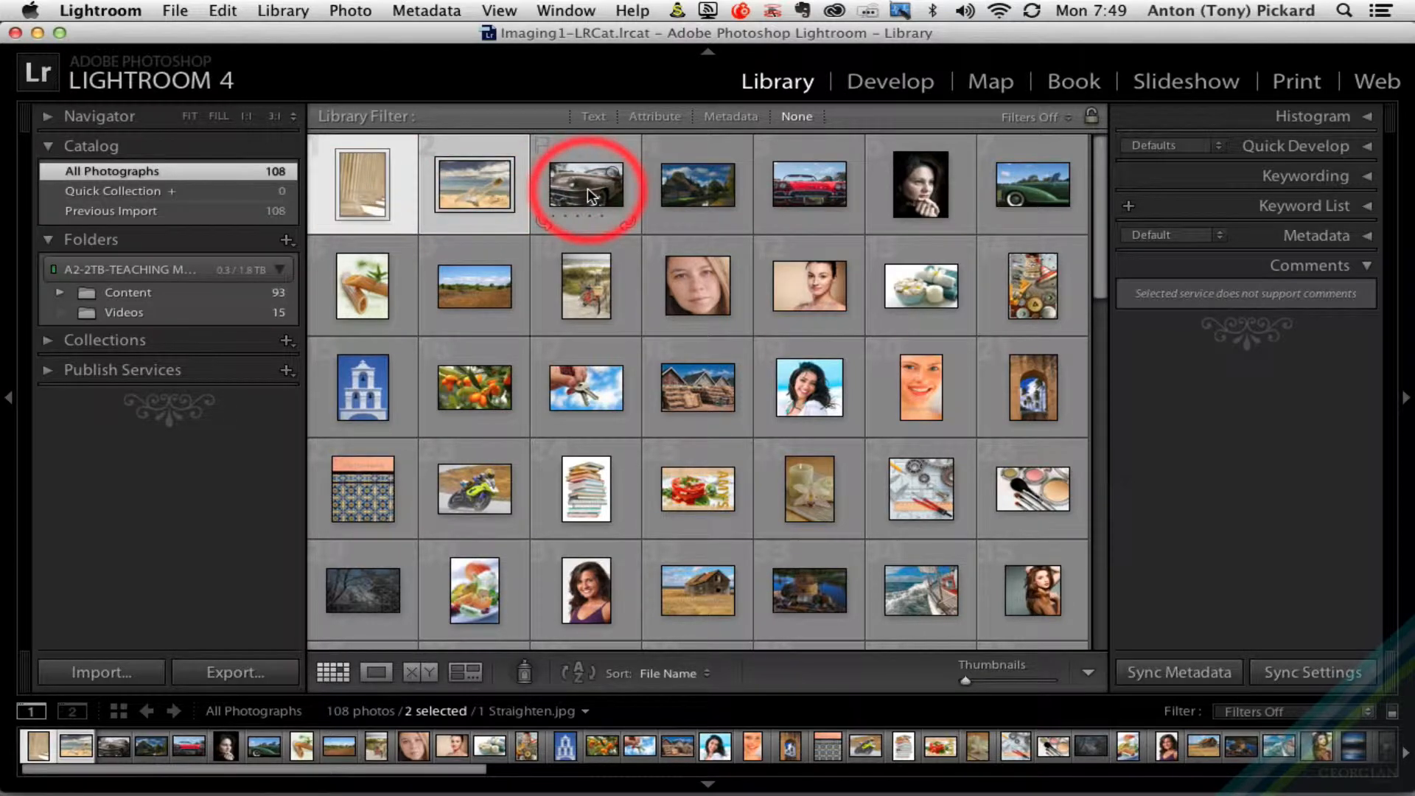
super+click(691, 190)
super+click(810, 196)
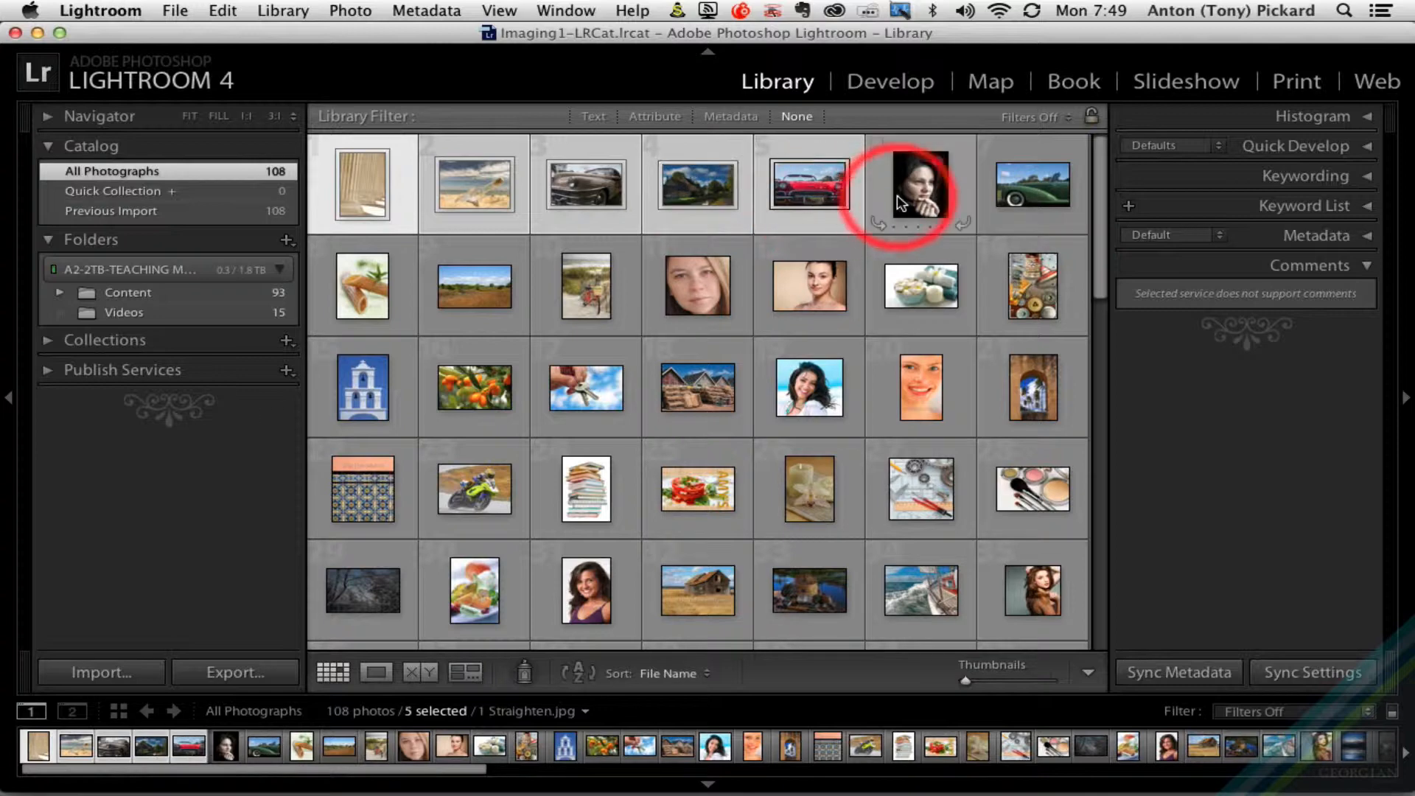
super+click(899, 196)
super+click(1024, 188)
shift+click(1020, 280)
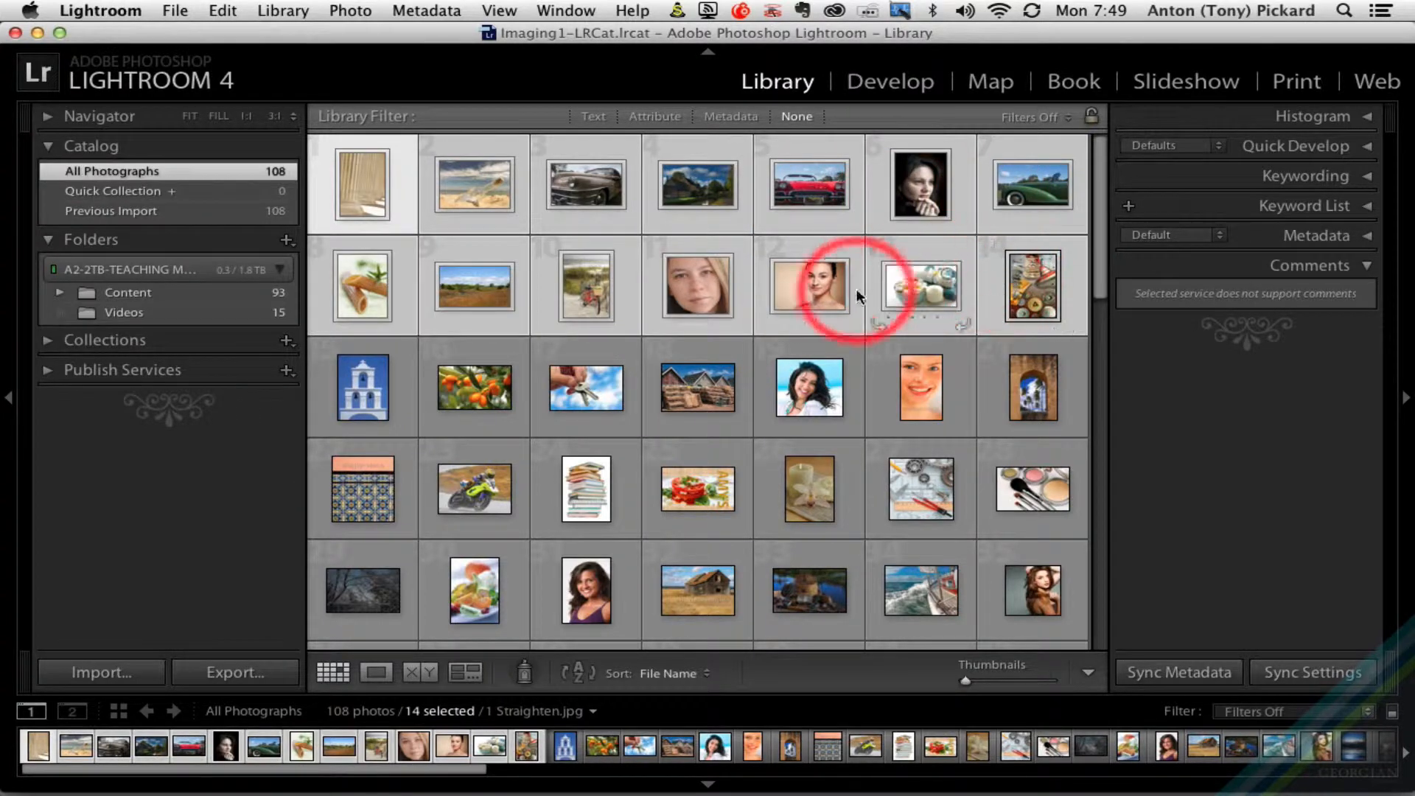
shift+click(1011, 402)
shift+click(1017, 478)
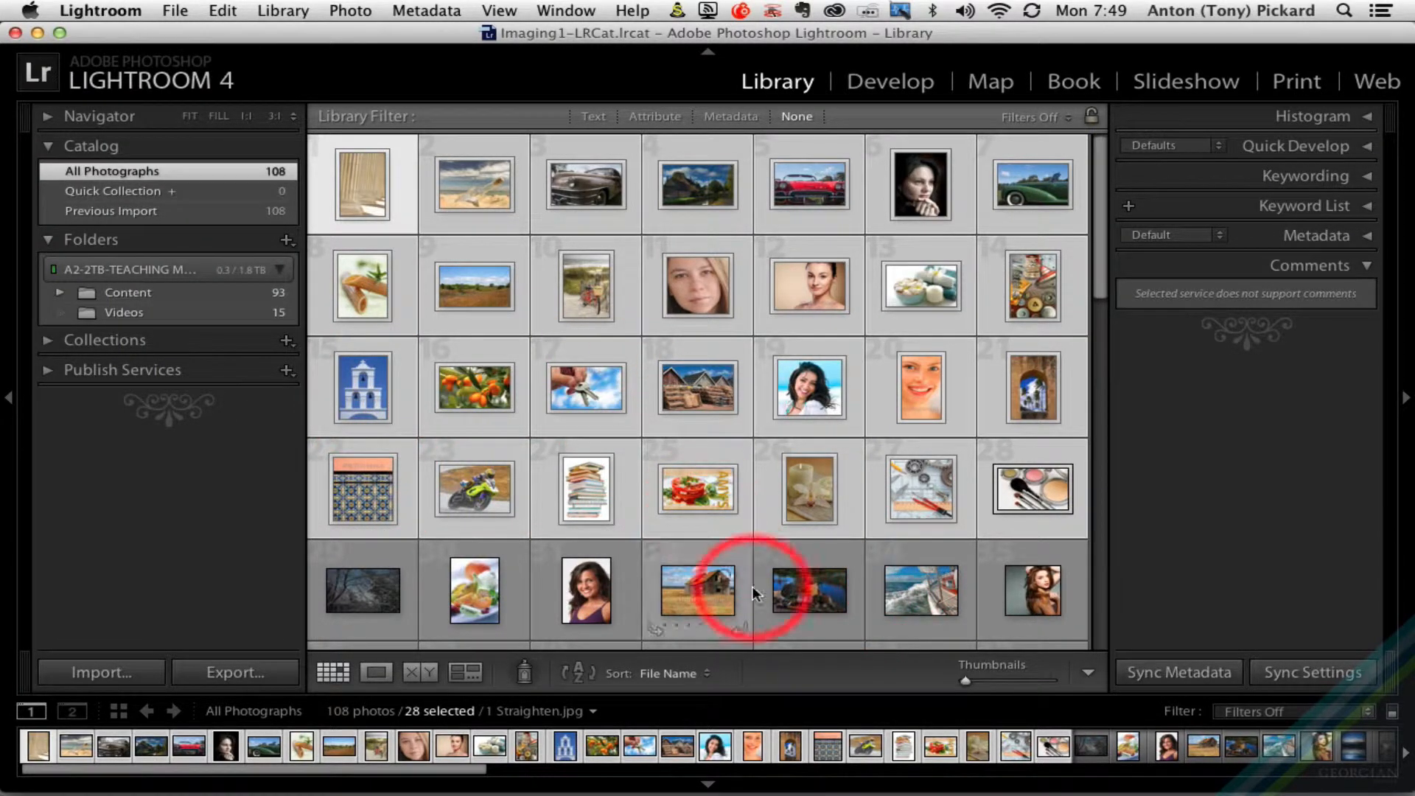
- Reduce the selection to only the first photo, adding it to the Quick Collection and removing it again
click(387, 593)
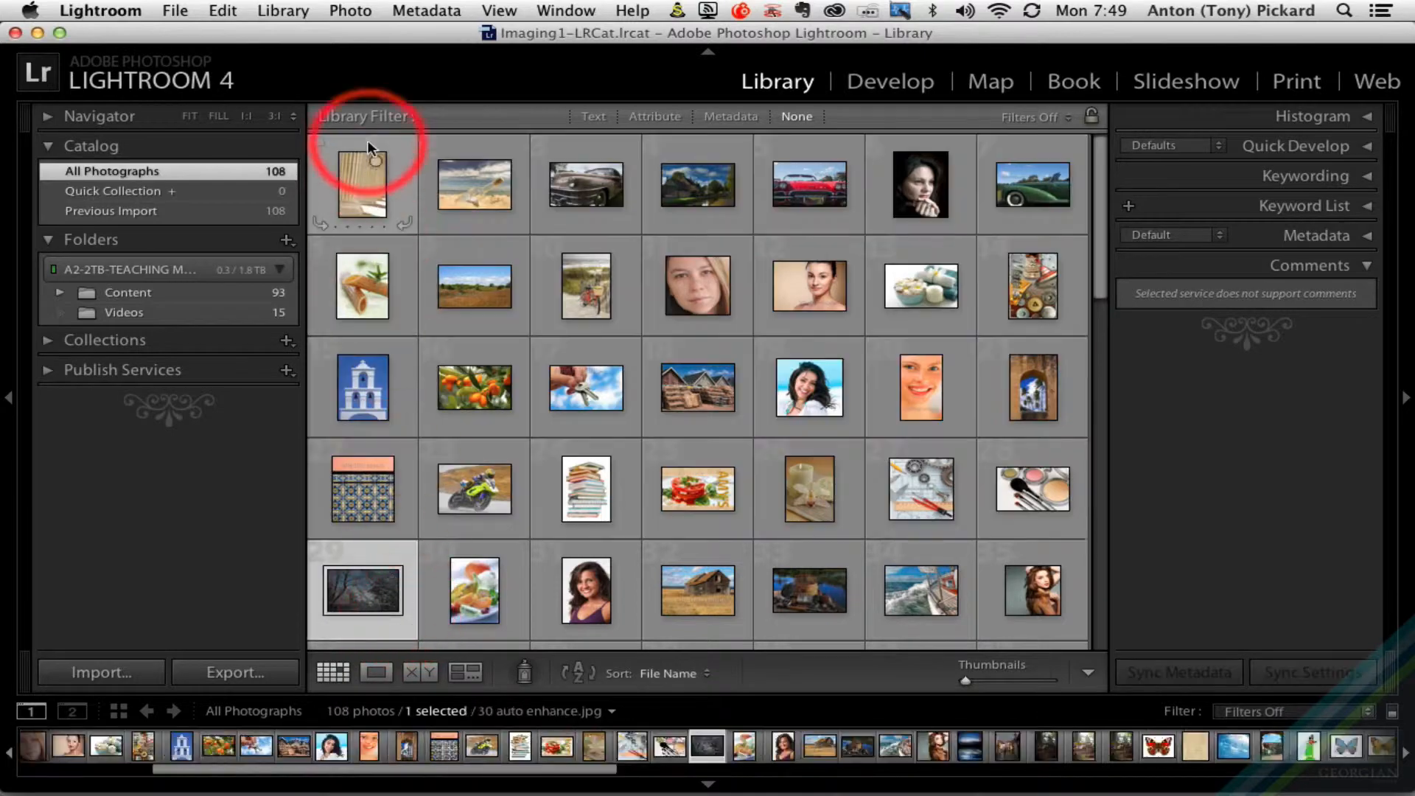
click(374, 157)
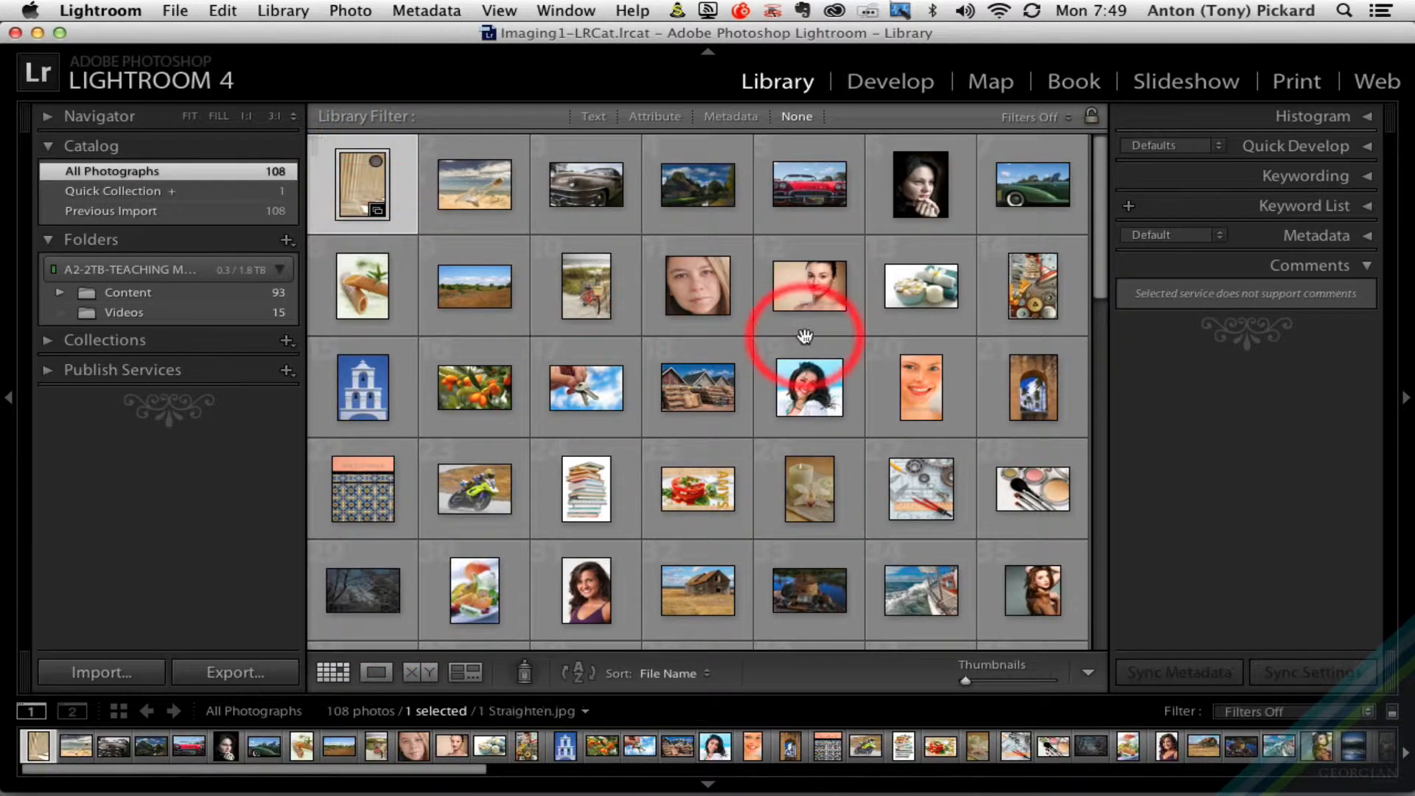
click(375, 161)
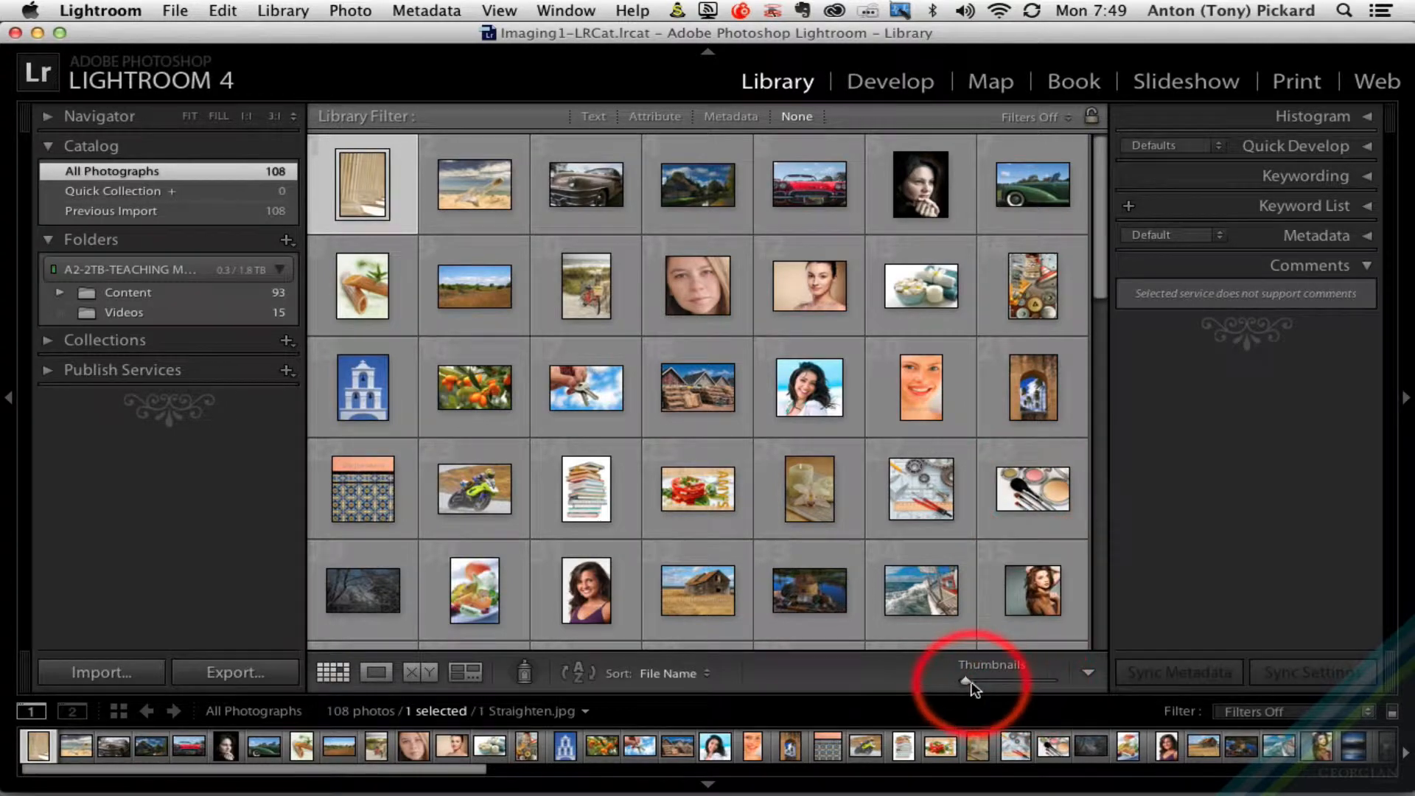
- Enlarge the grid thumbnails to five photos per row and select the first 20 photos
drag(967, 682, 990, 685)
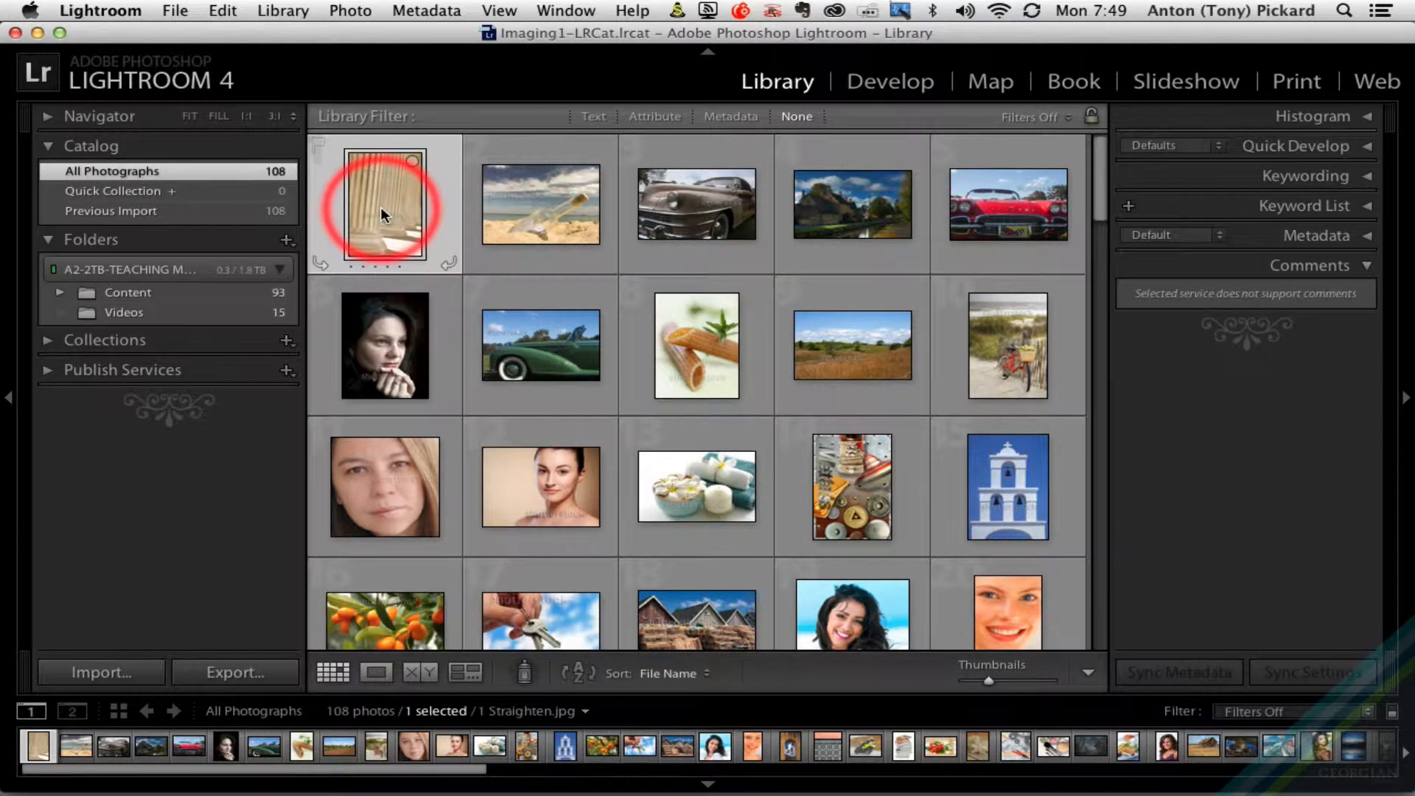
shift+click(1019, 214)
shift+click(1031, 338)
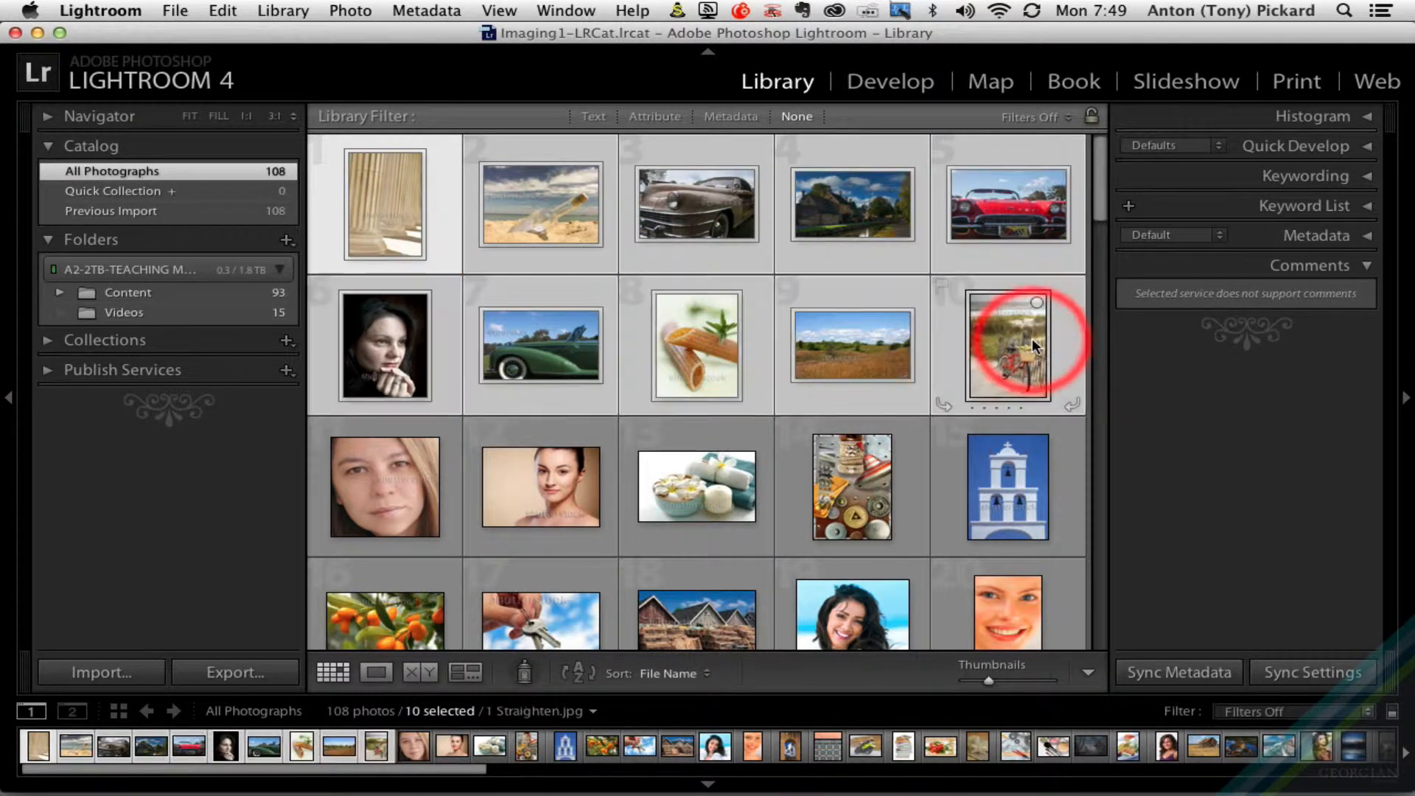
shift+click(1011, 456)
shift+click(1008, 586)
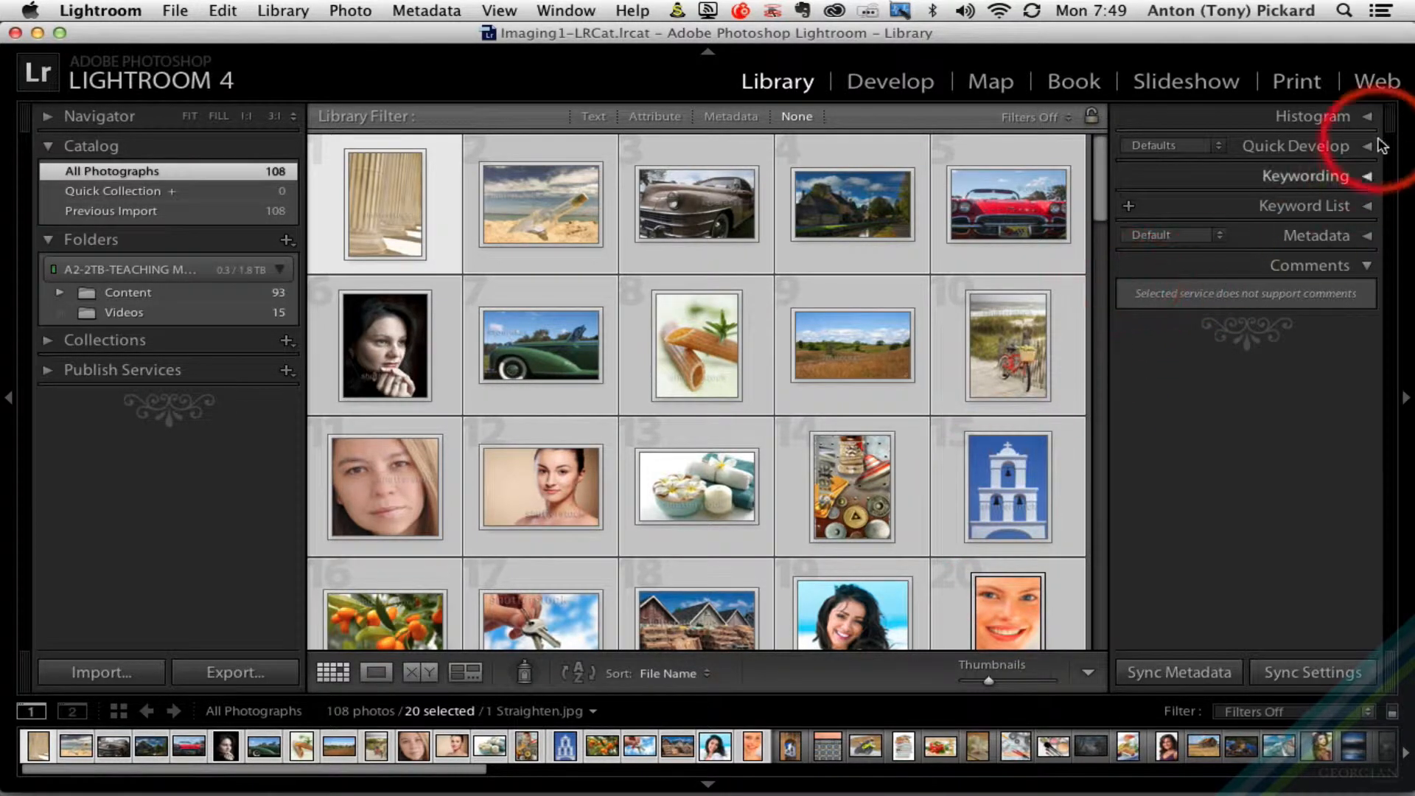
- Switch to the Print module for the selected photos and check that the layout style is Single Image / Contact Sheet
click(1297, 82)
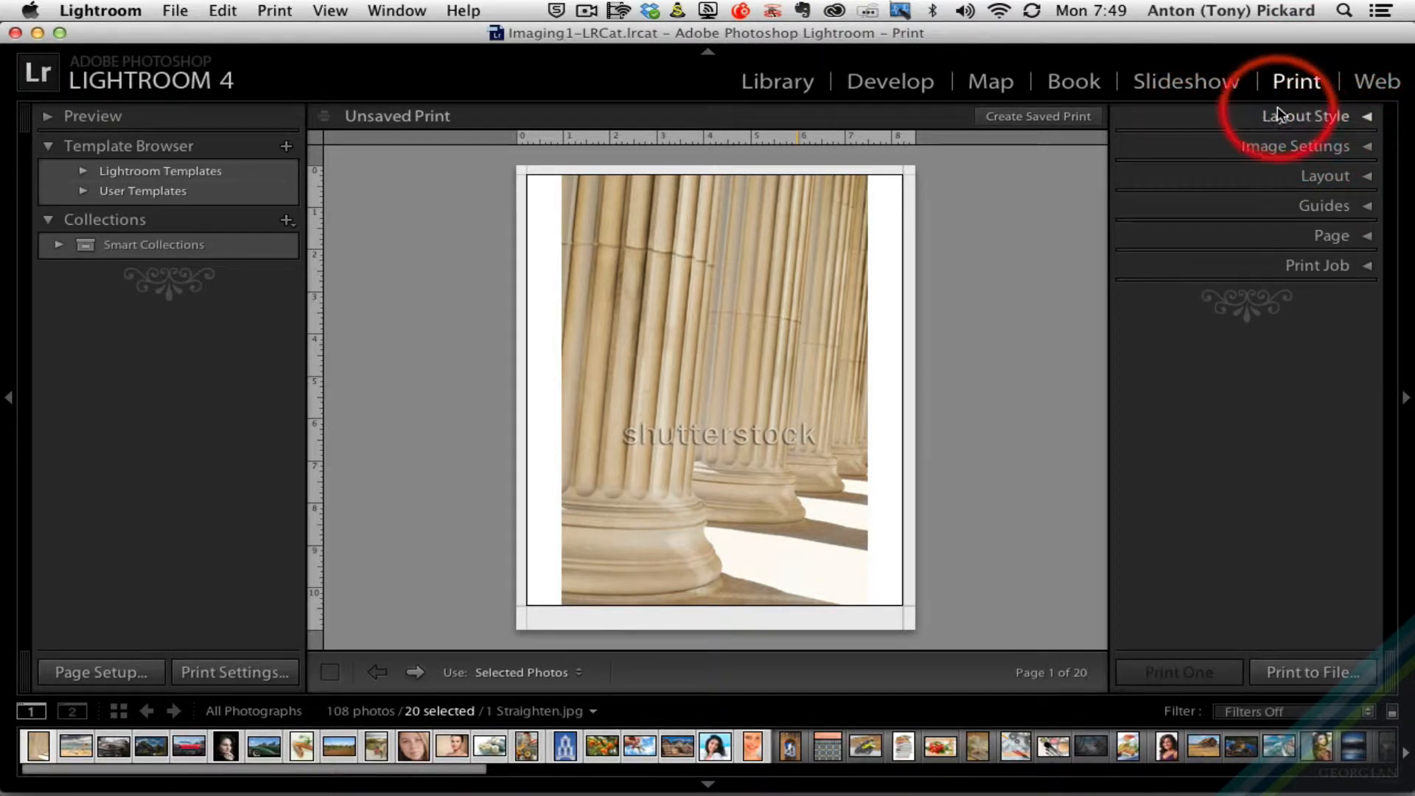
click(1368, 118)
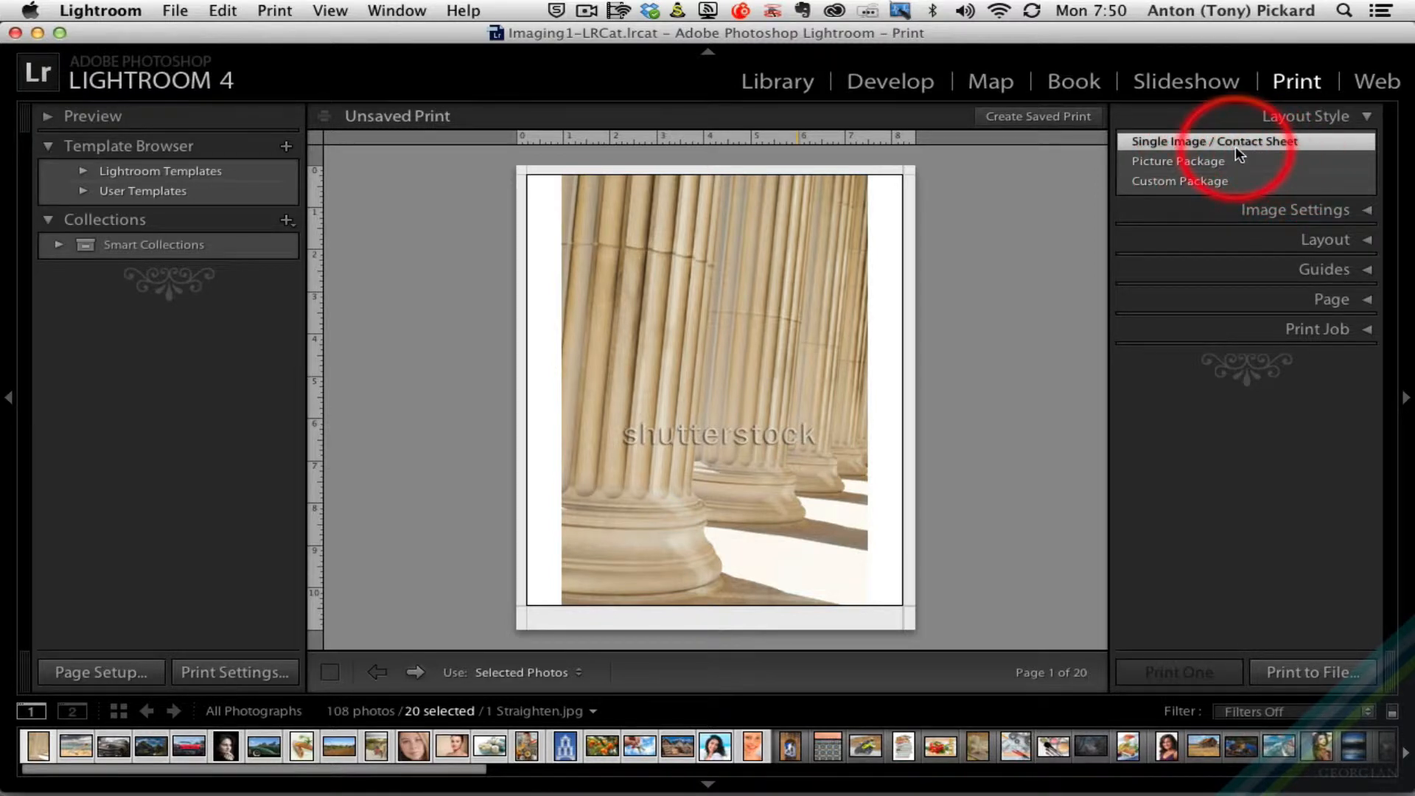
click(1365, 117)
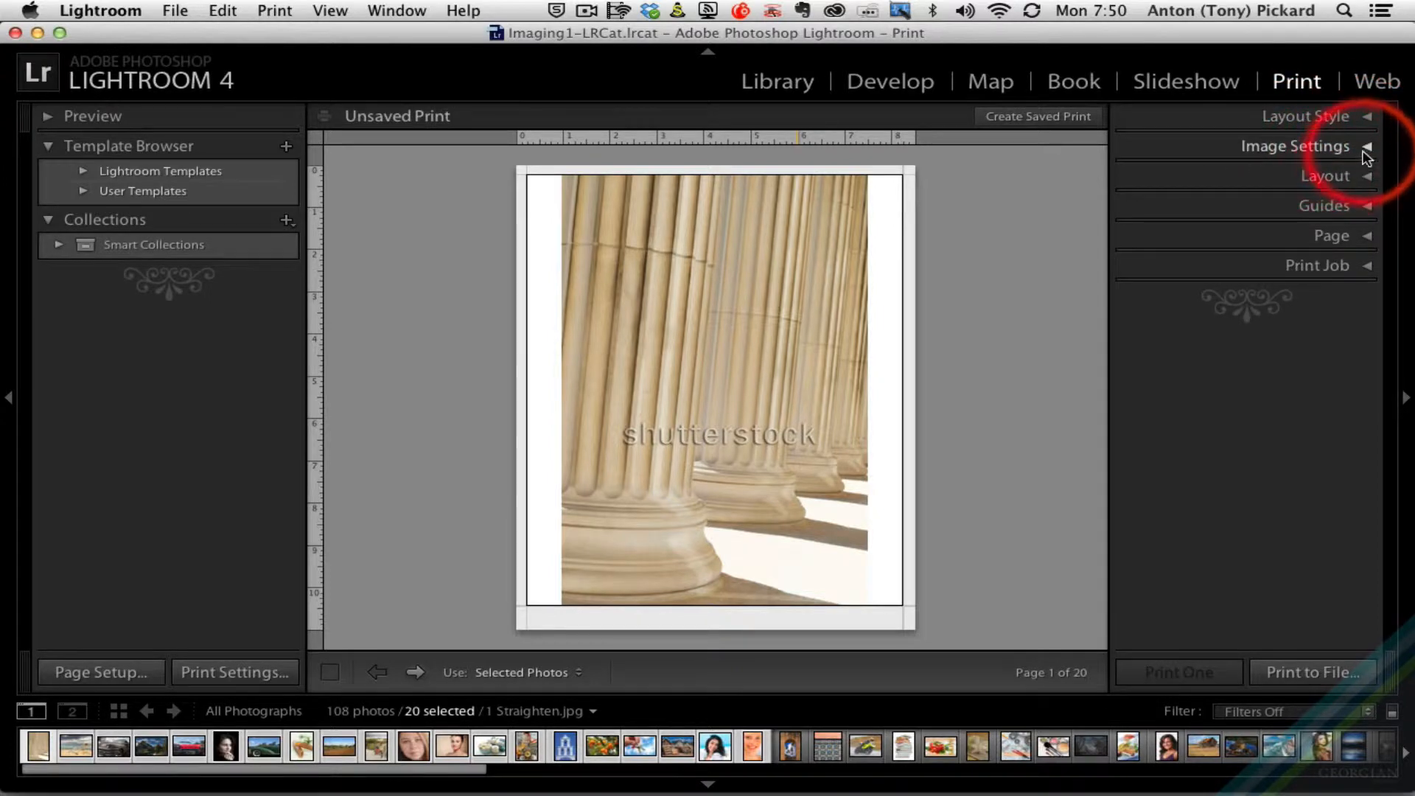
- Try Zoom to Fill on the page preview and turn it off again in the image settings
click(1366, 148)
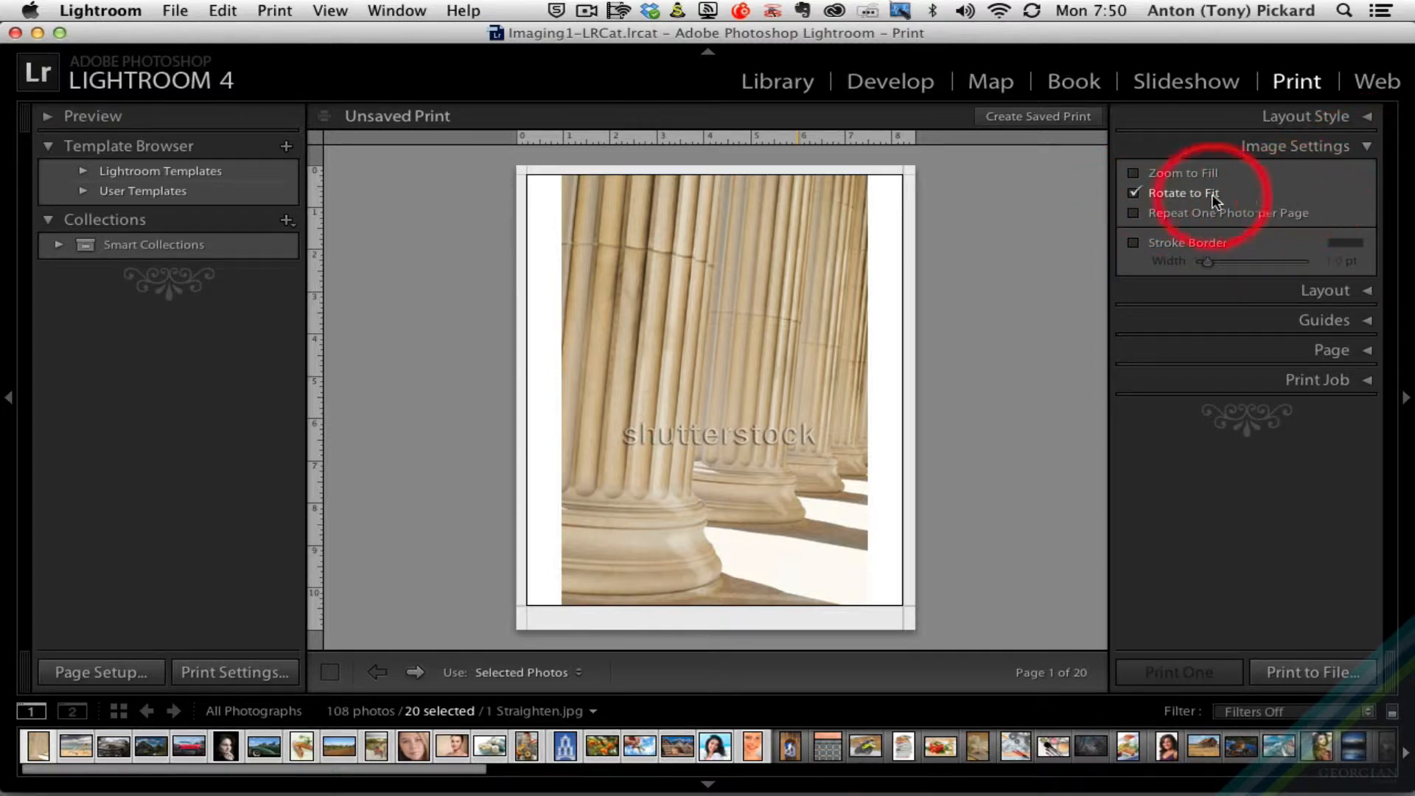
click(1133, 172)
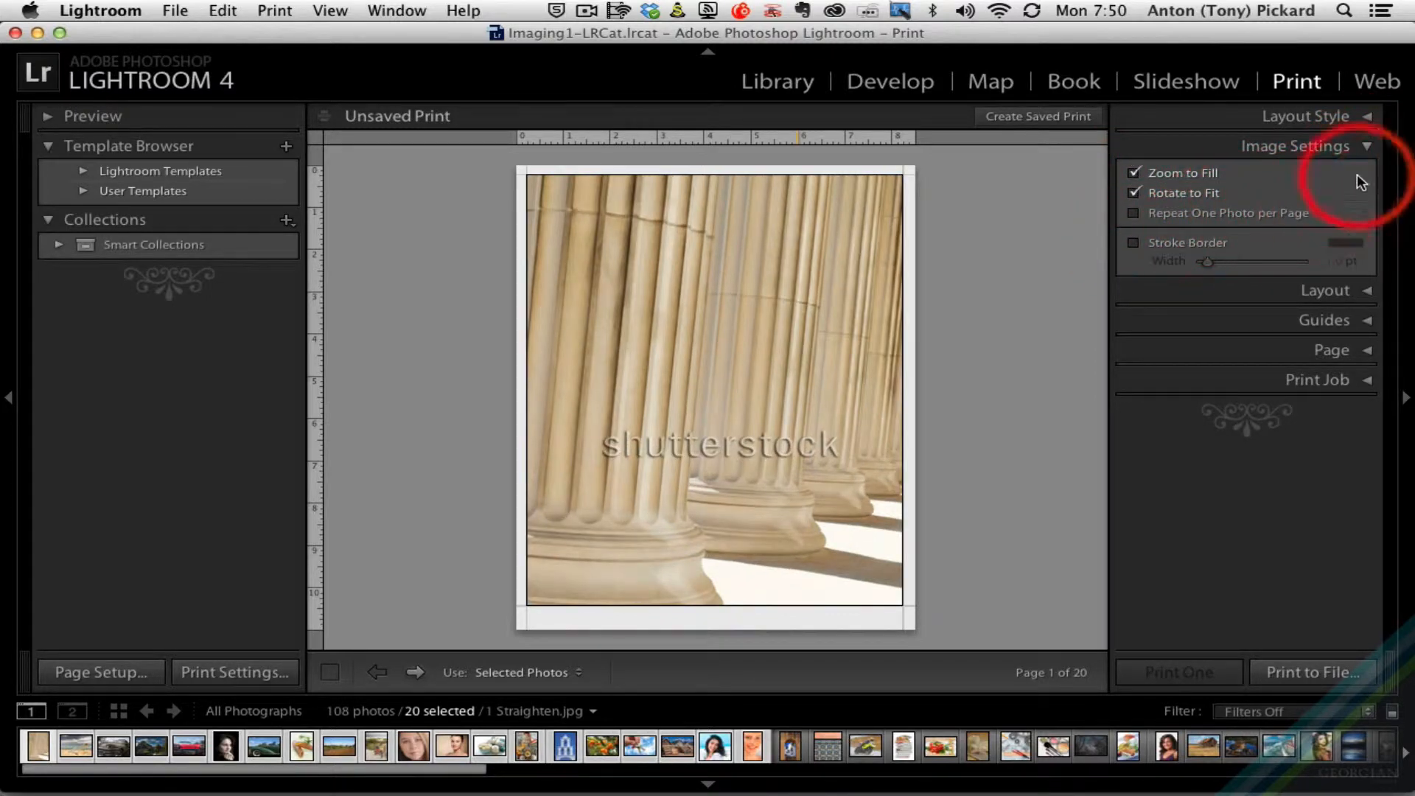
click(1133, 174)
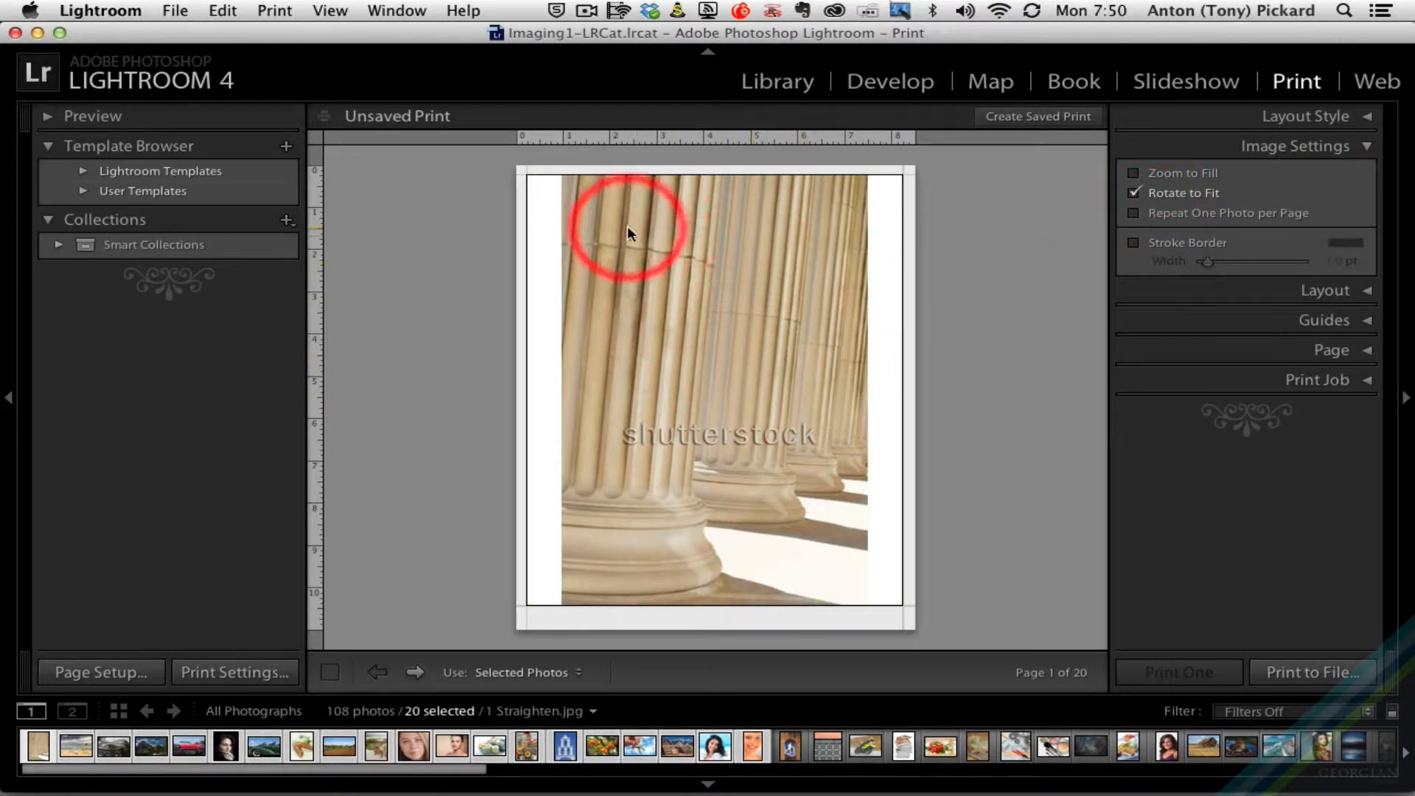
click(1134, 173)
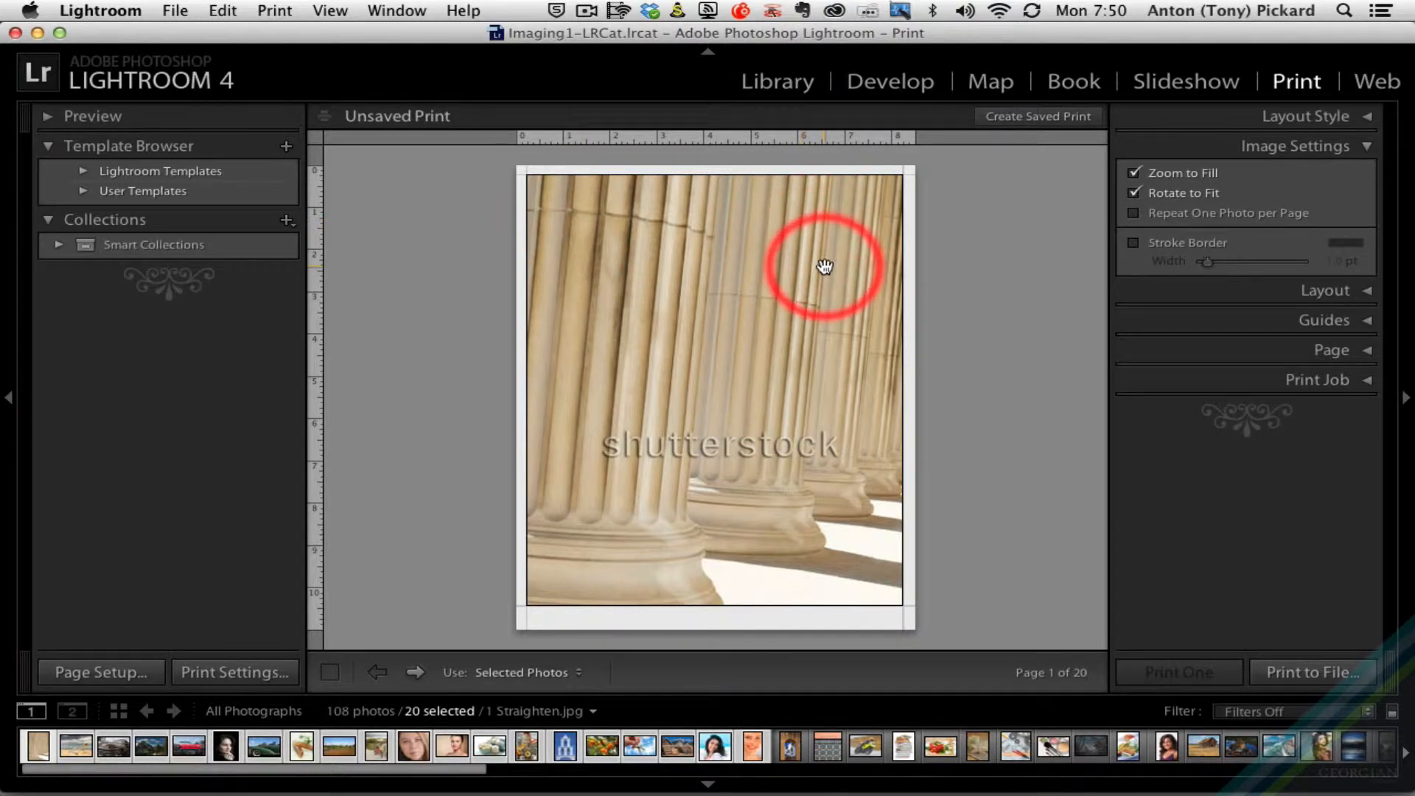
click(1134, 174)
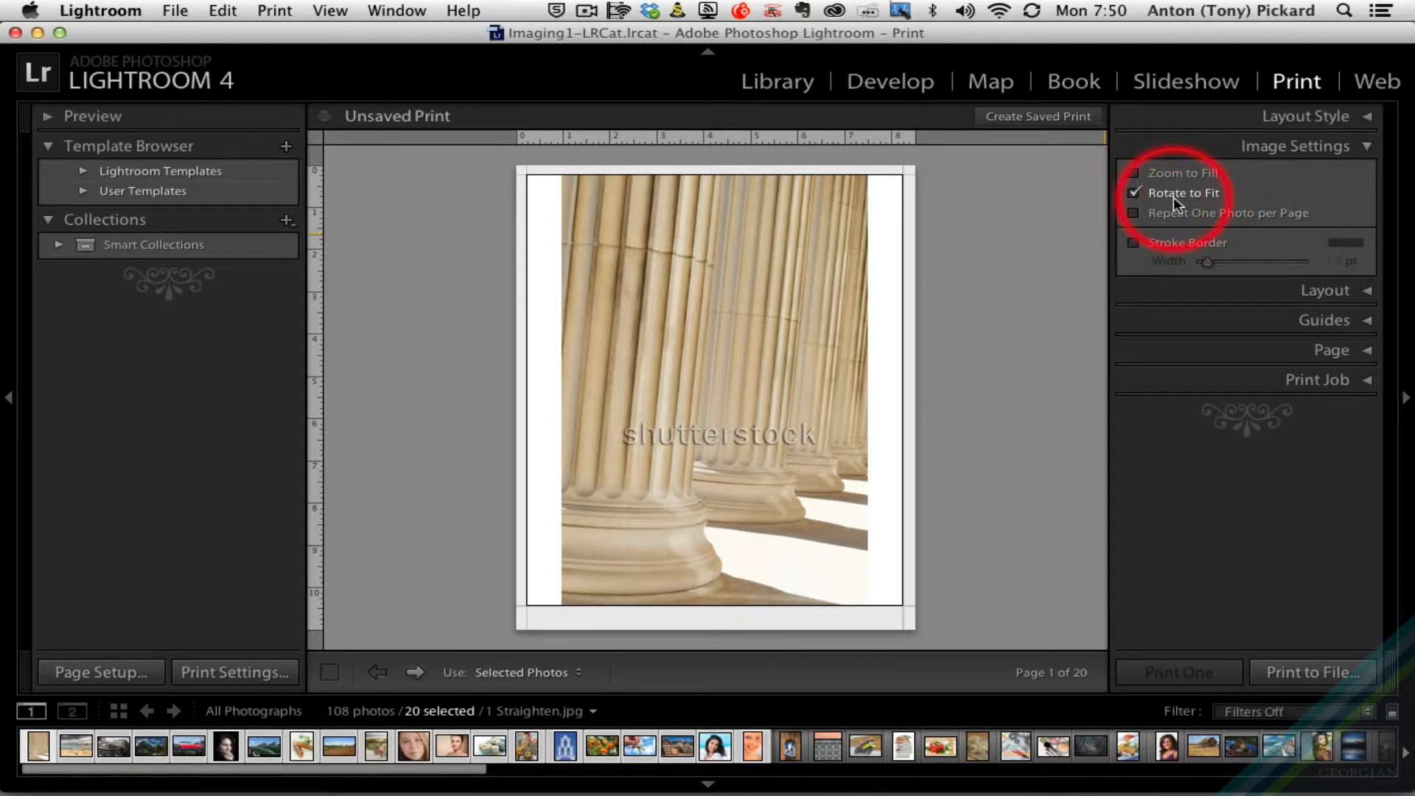
click(1368, 147)
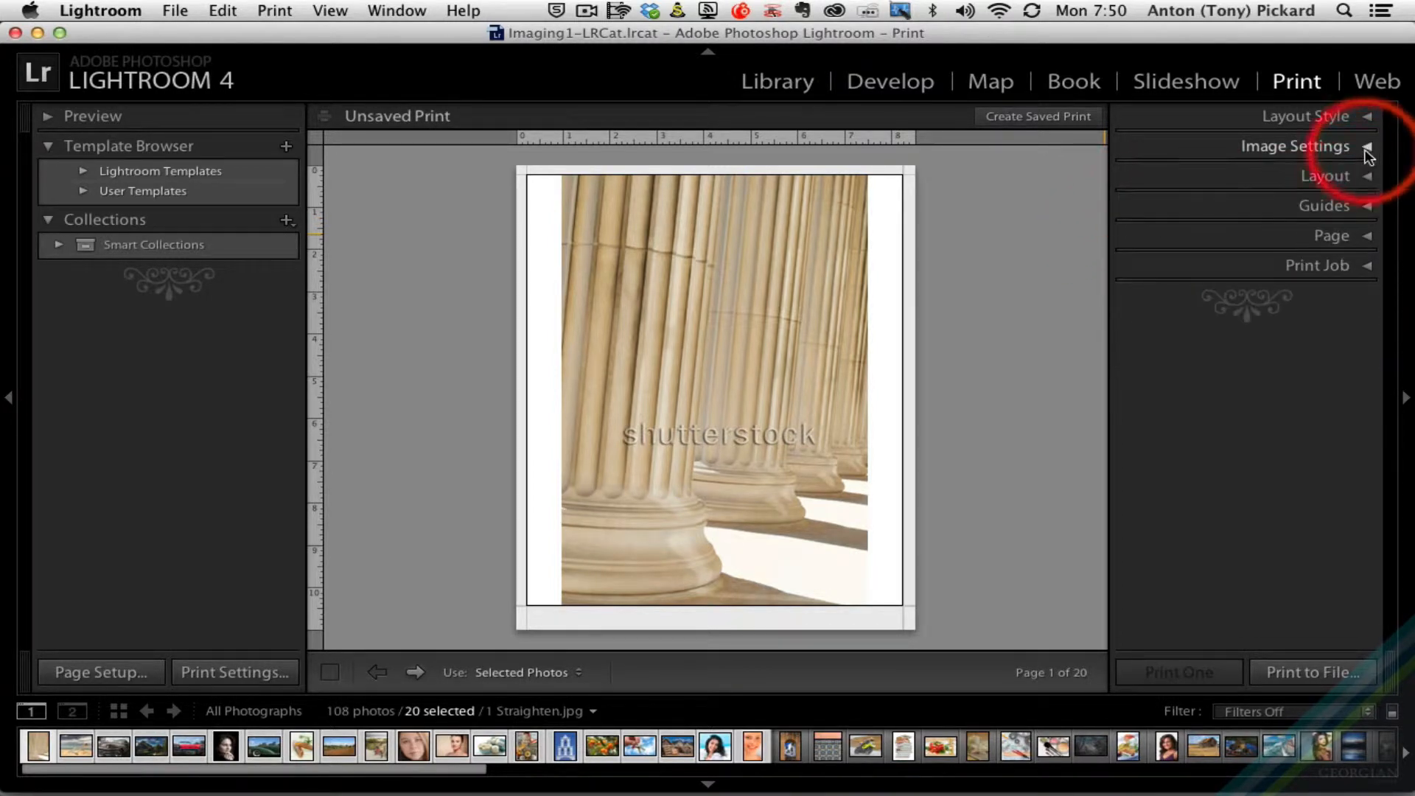
- Set the page grid to 5 rows and 4 columns and turn off Rotate to Fit for the photos
click(1366, 177)
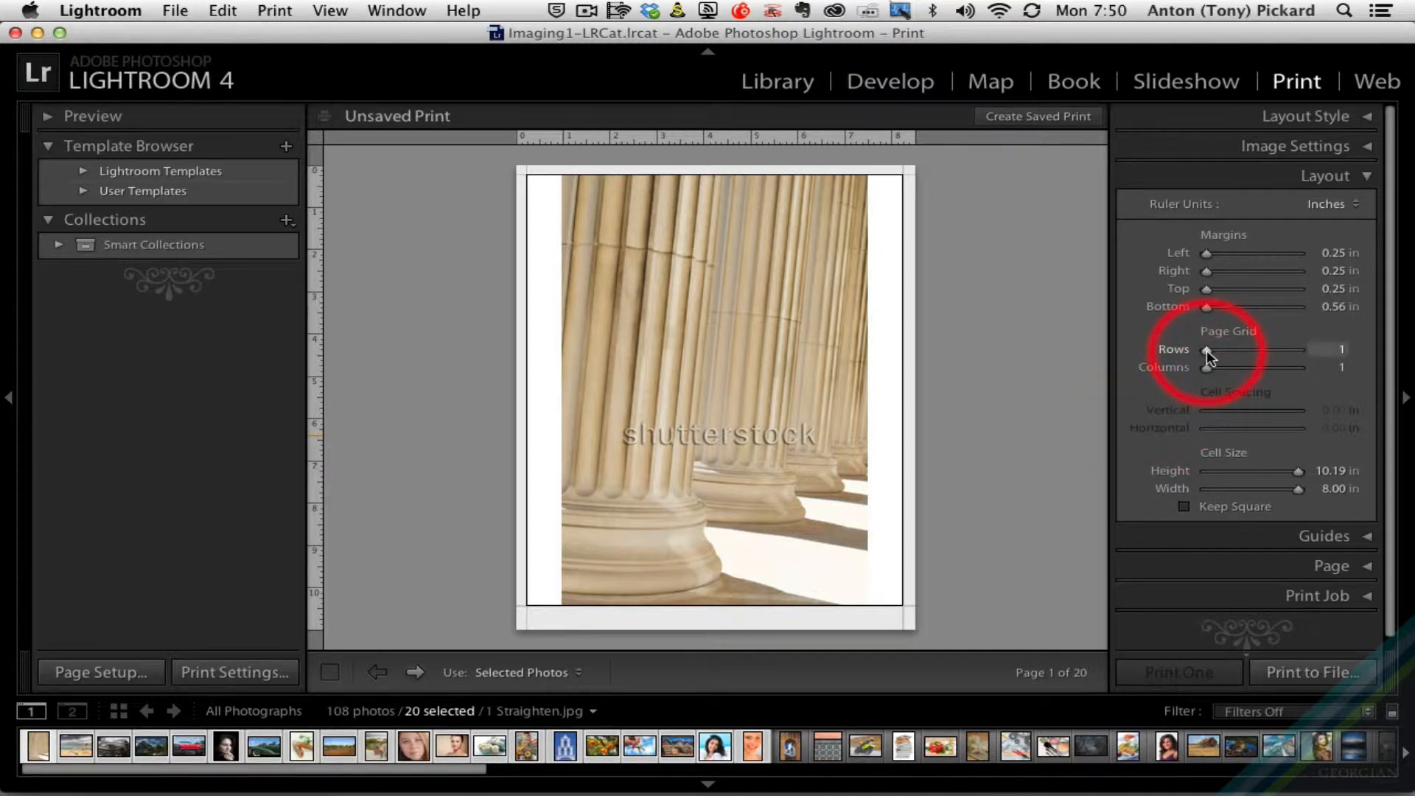
mouse_move(1207, 353)
mouse_down()
mouse_move(1233, 350)
mouse_move(1223, 368)
mouse_up()
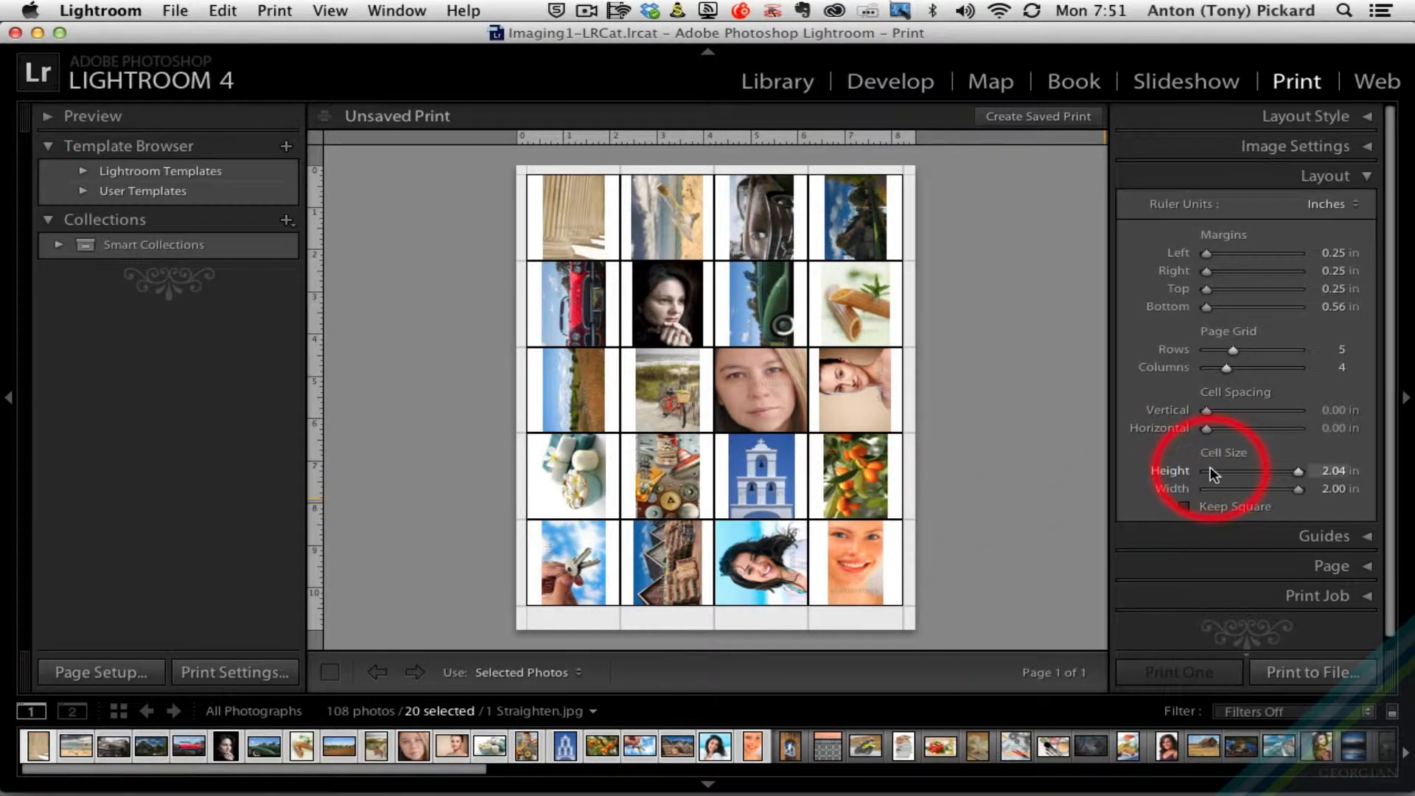
click(1368, 146)
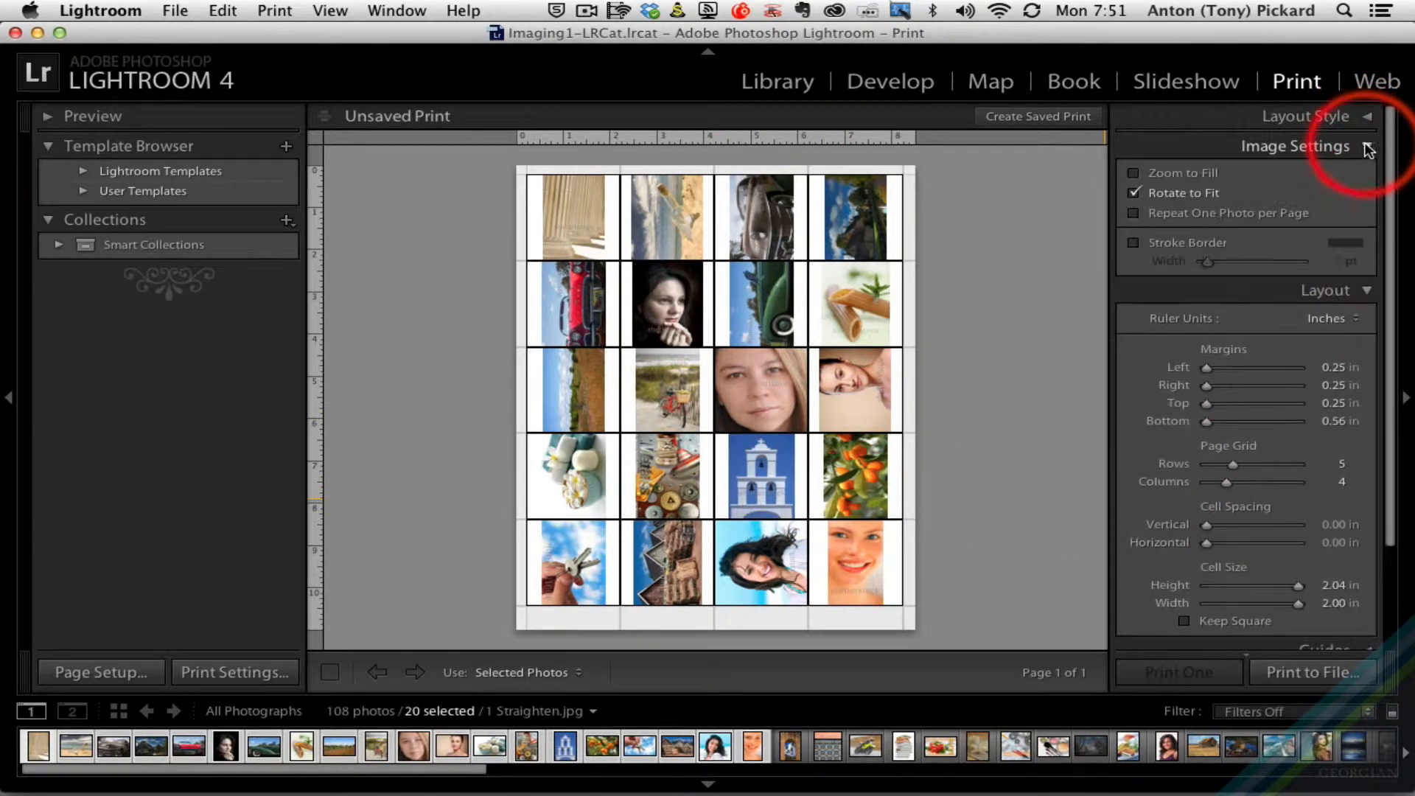
click(1134, 193)
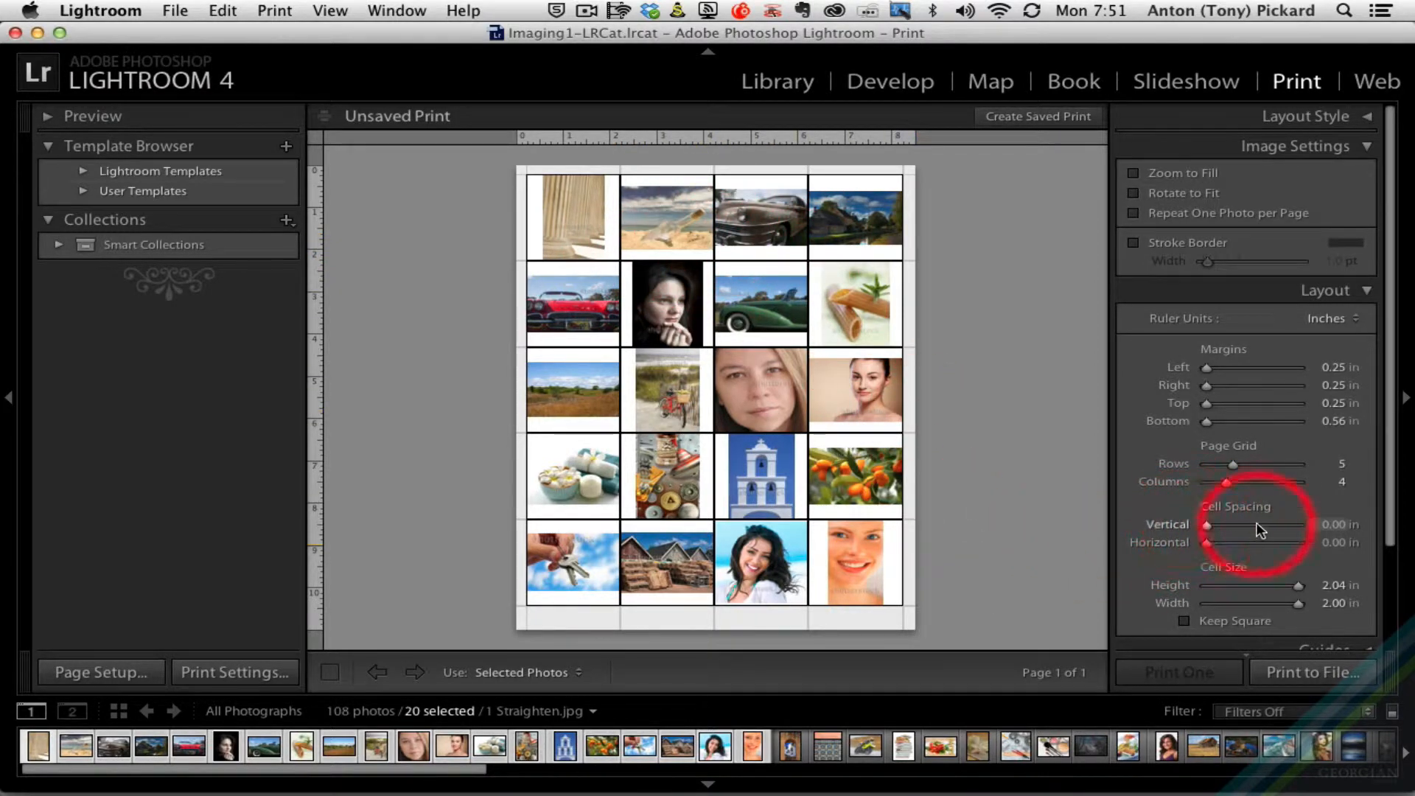
- Set the cell spacing to 0.23 in vertical and 0.25 in horizontal
drag(1206, 524, 1212, 524)
drag(1213, 524, 1213, 541)
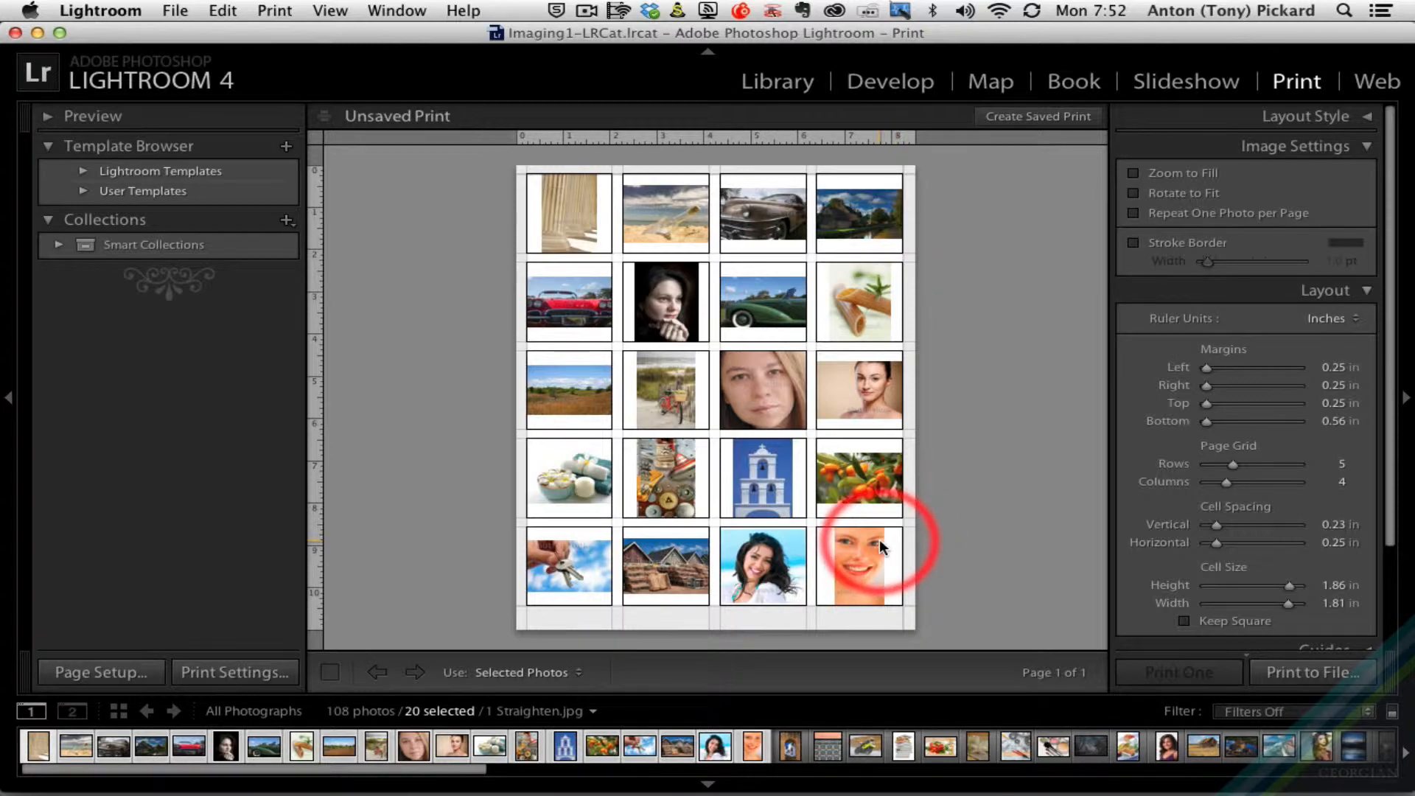
click(1368, 292)
click(1367, 148)
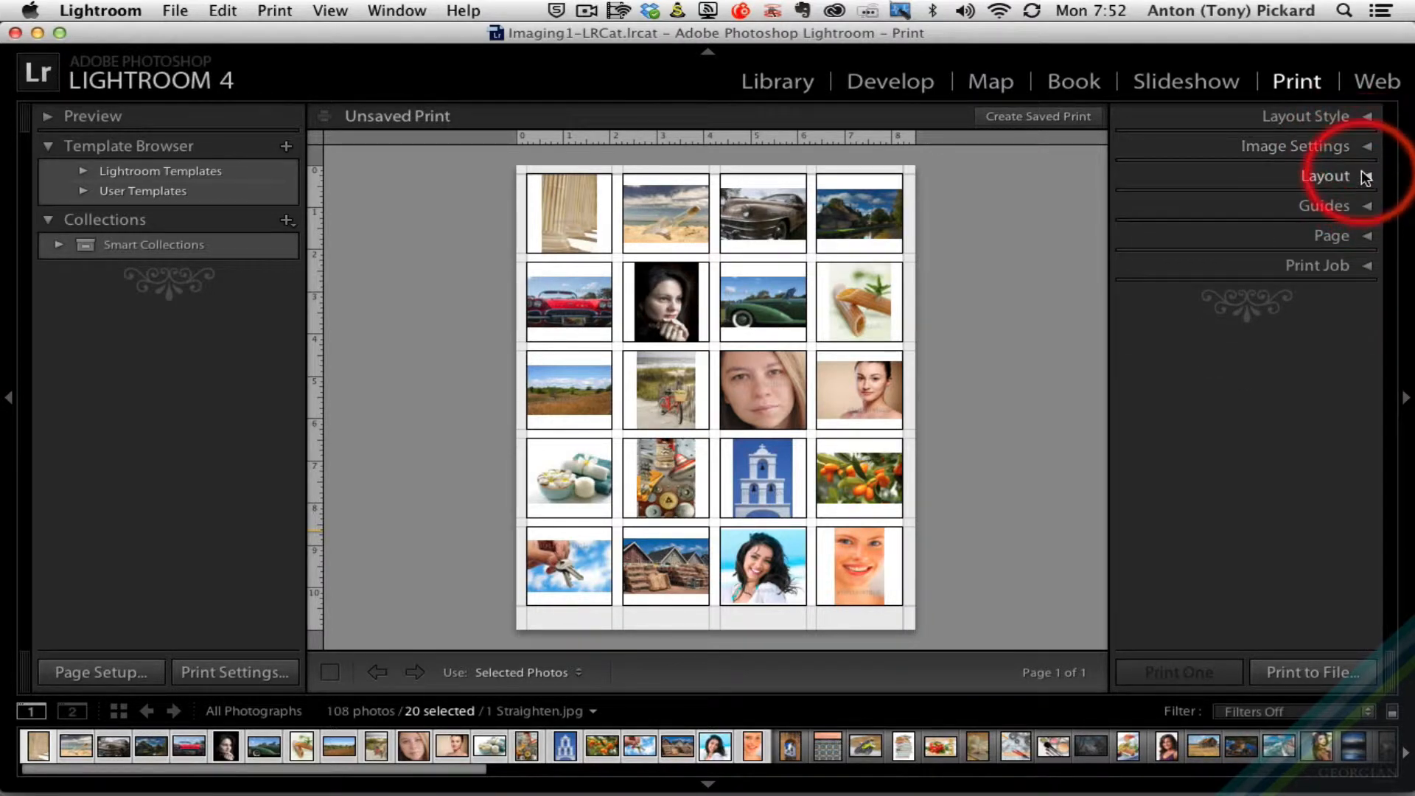
- Review the page options and change the print job's output from JPEG File to Printer
click(1365, 237)
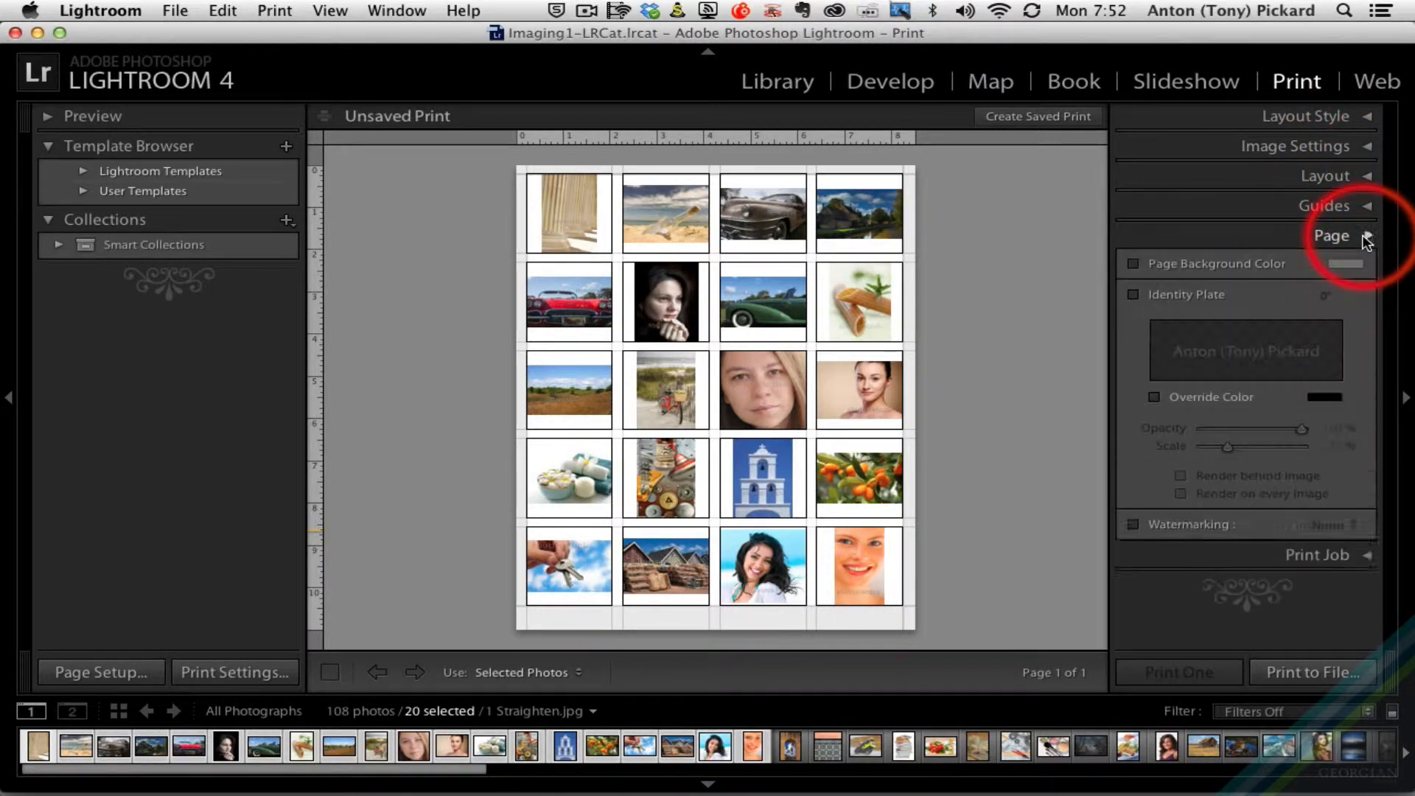
click(1369, 194)
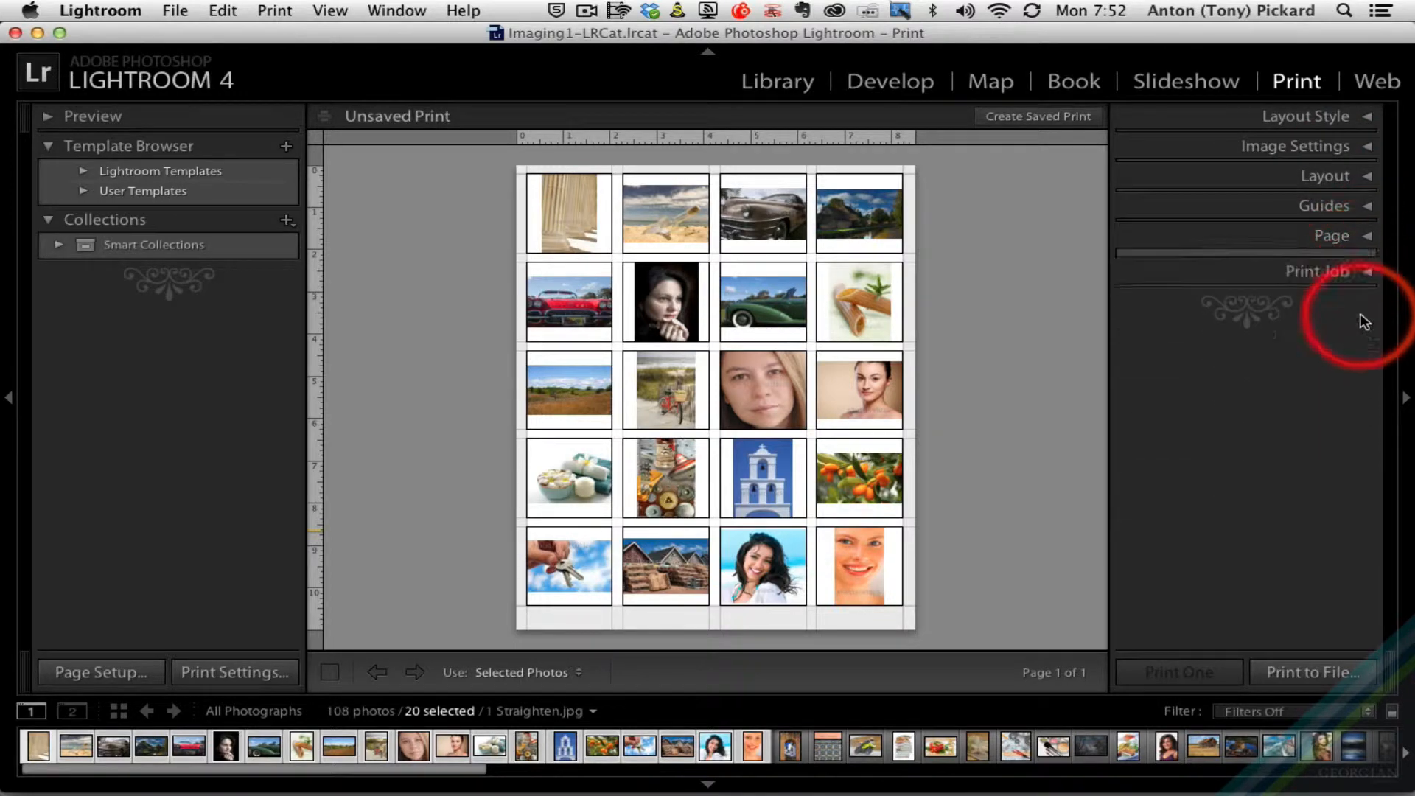
click(1369, 268)
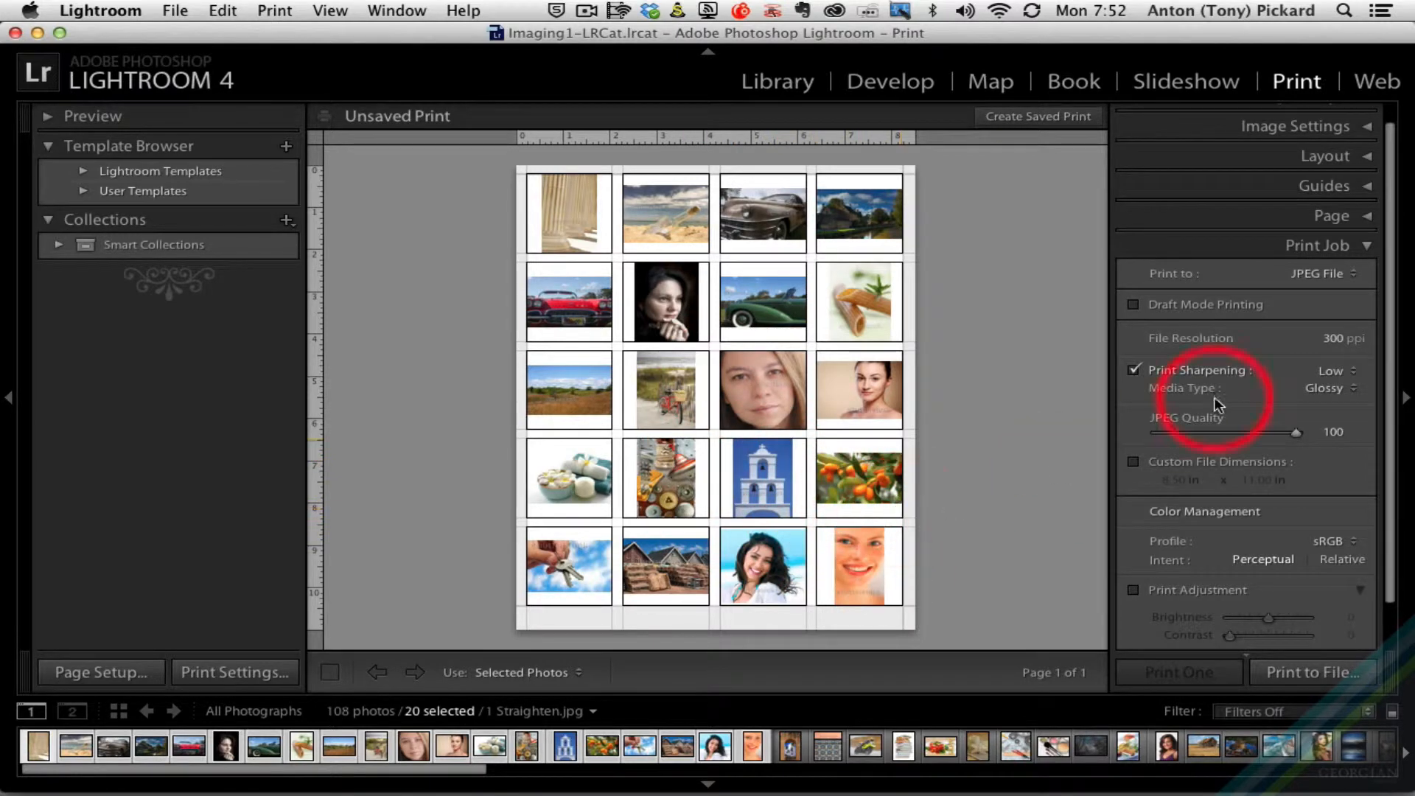
click(1333, 276)
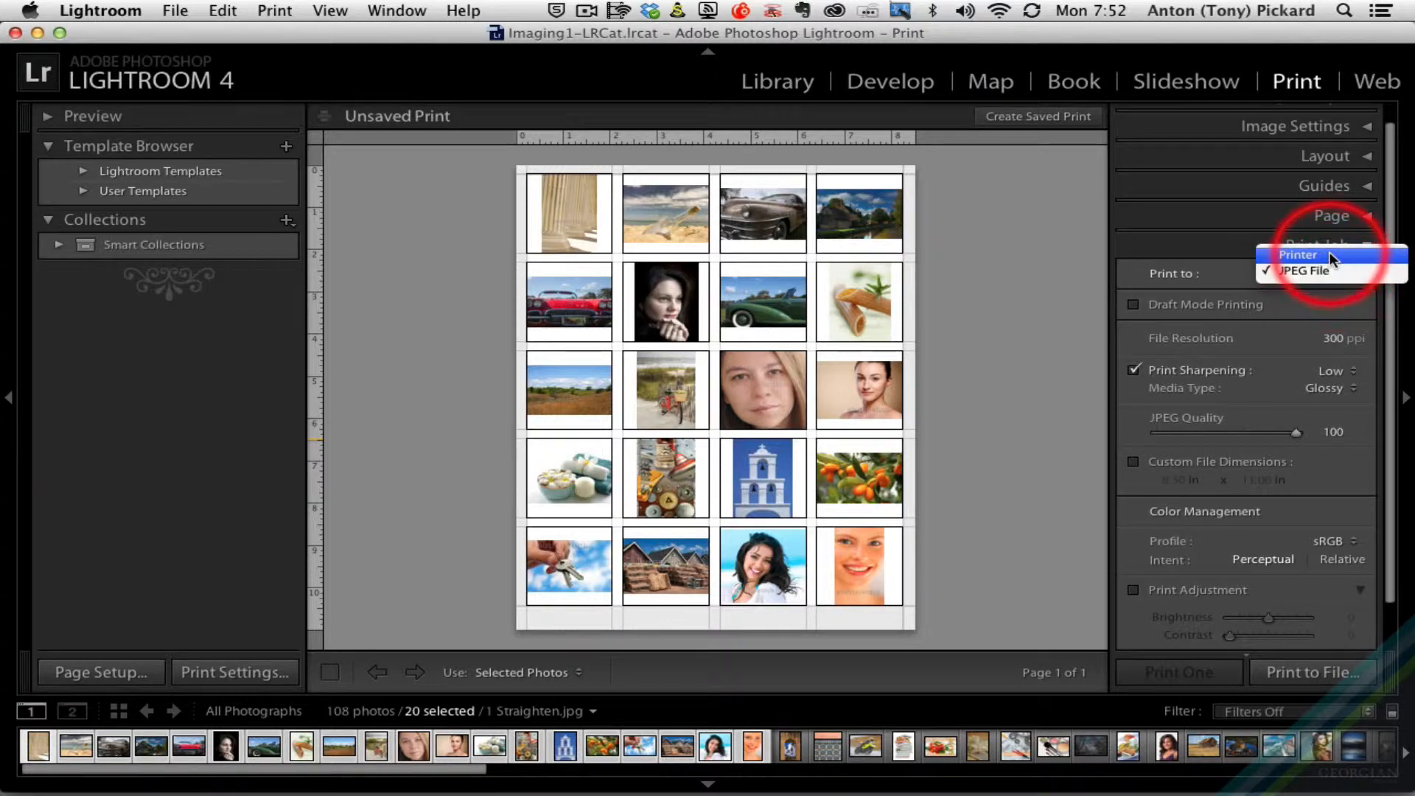
click(1329, 252)
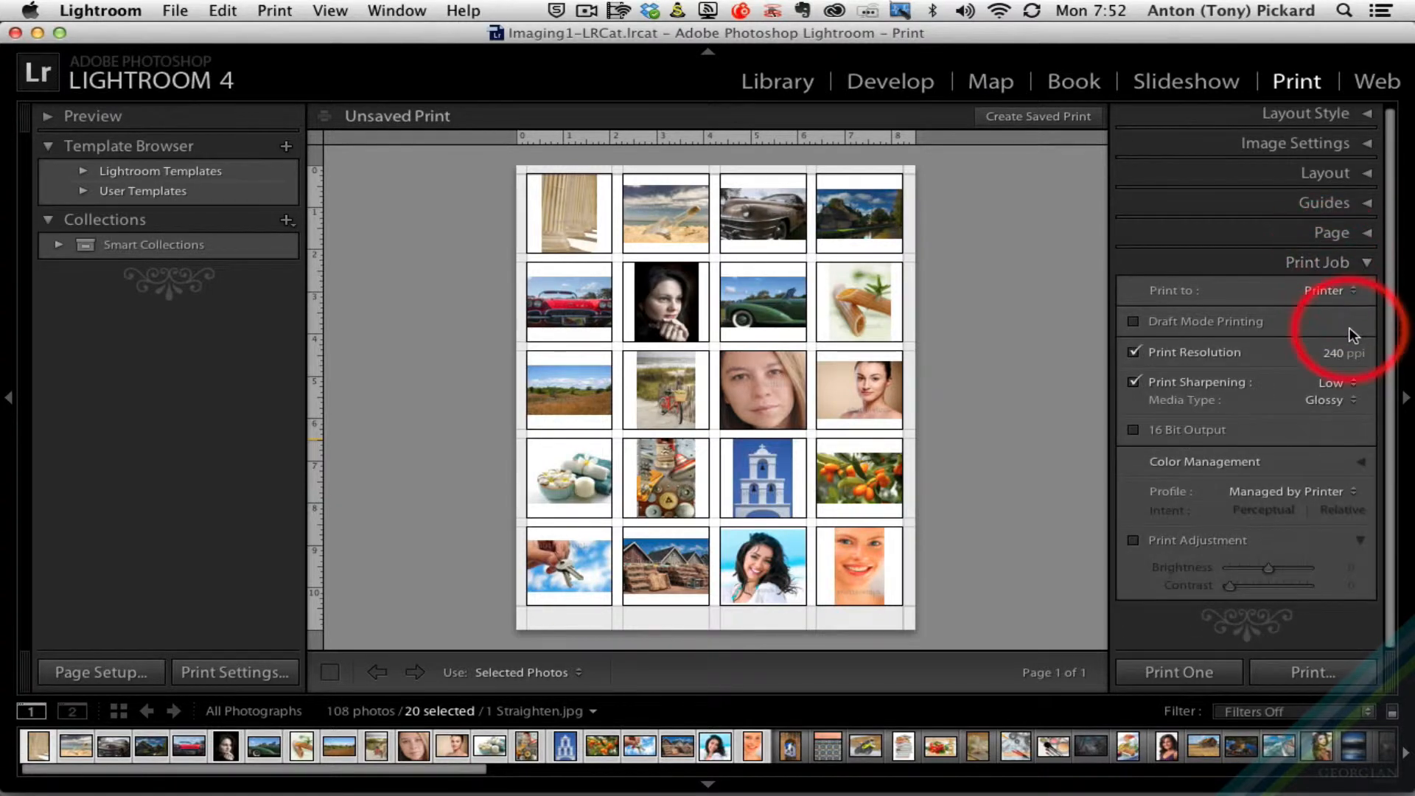
- Switch the print job's output to JPEG File, review its options, and set the output back to Printer
click(1326, 289)
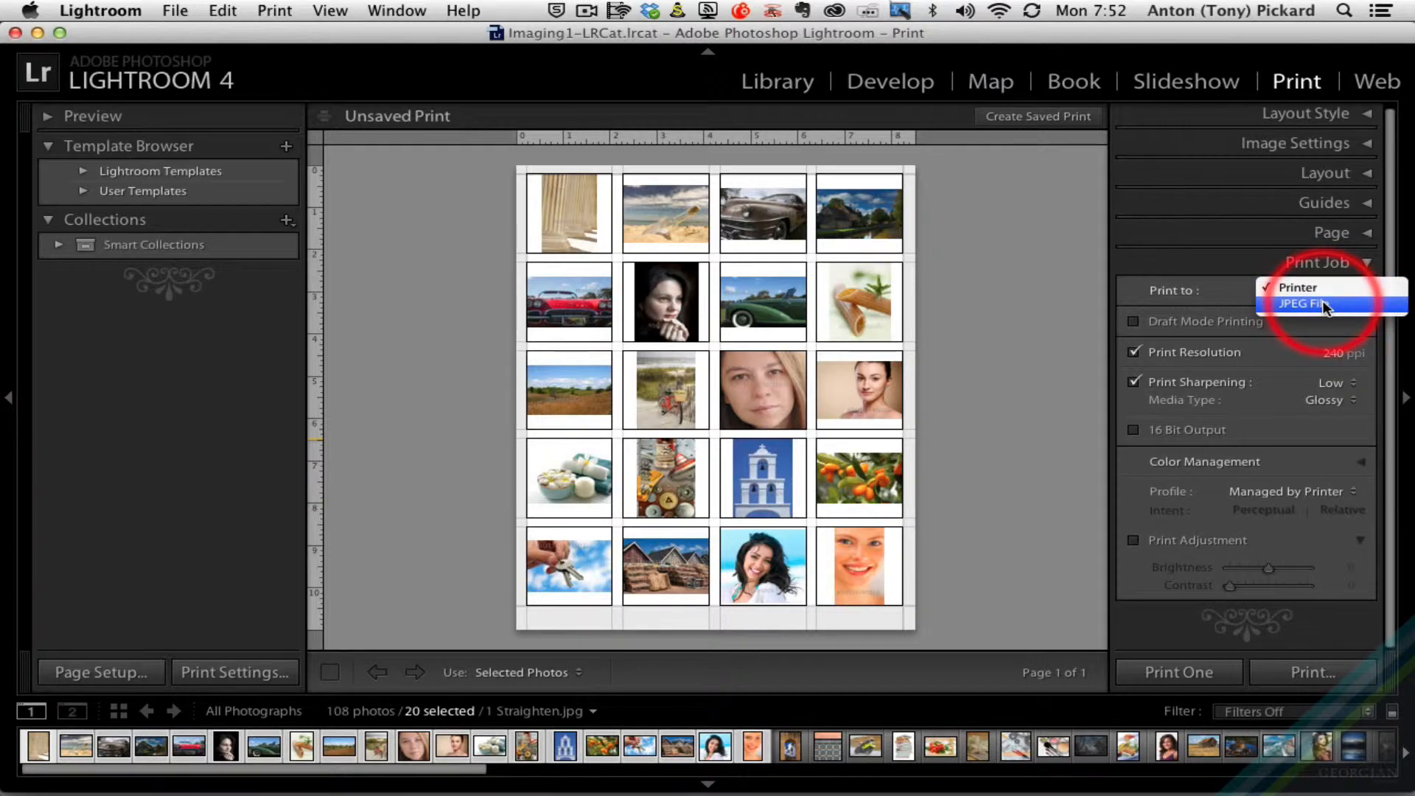
click(1324, 305)
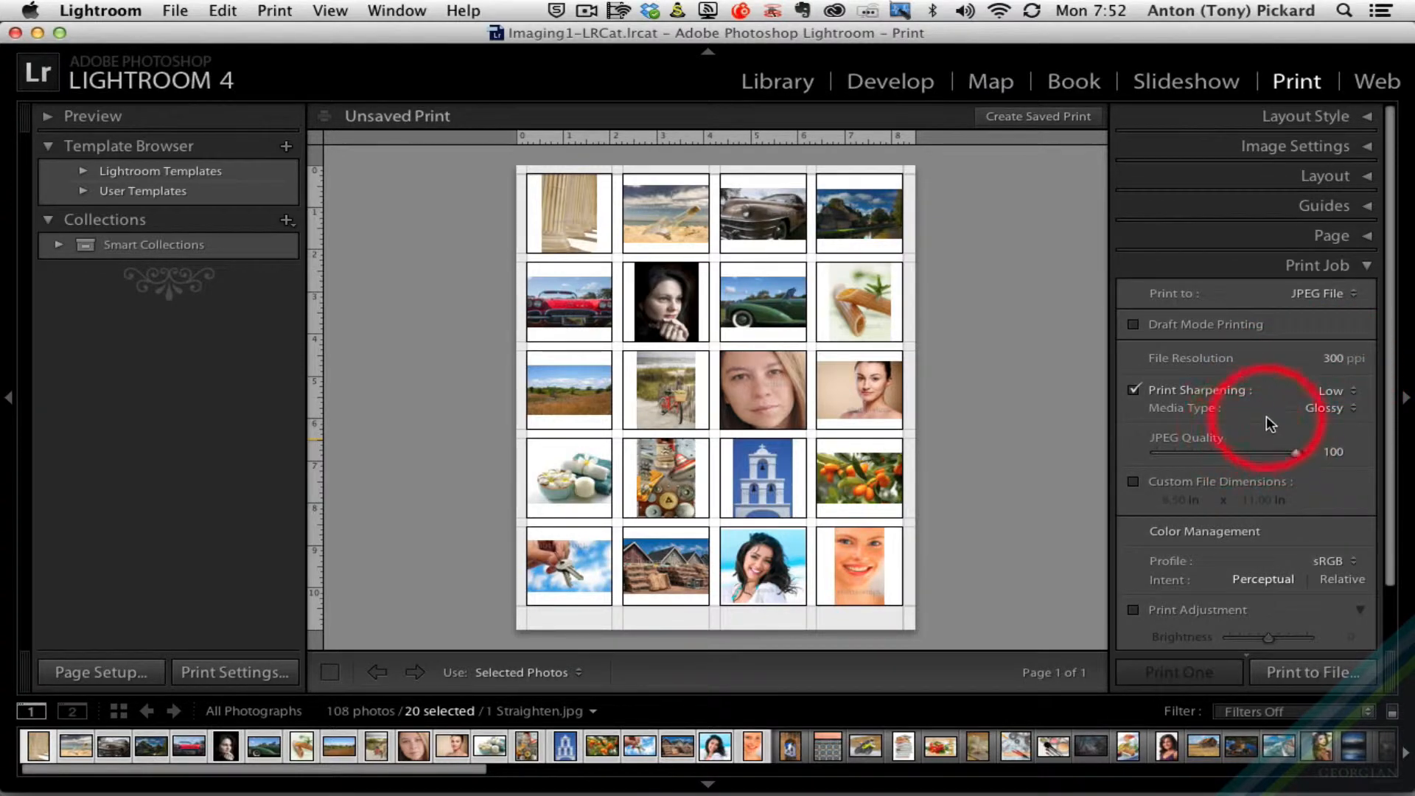
scroll(1276, 493, down, 3)
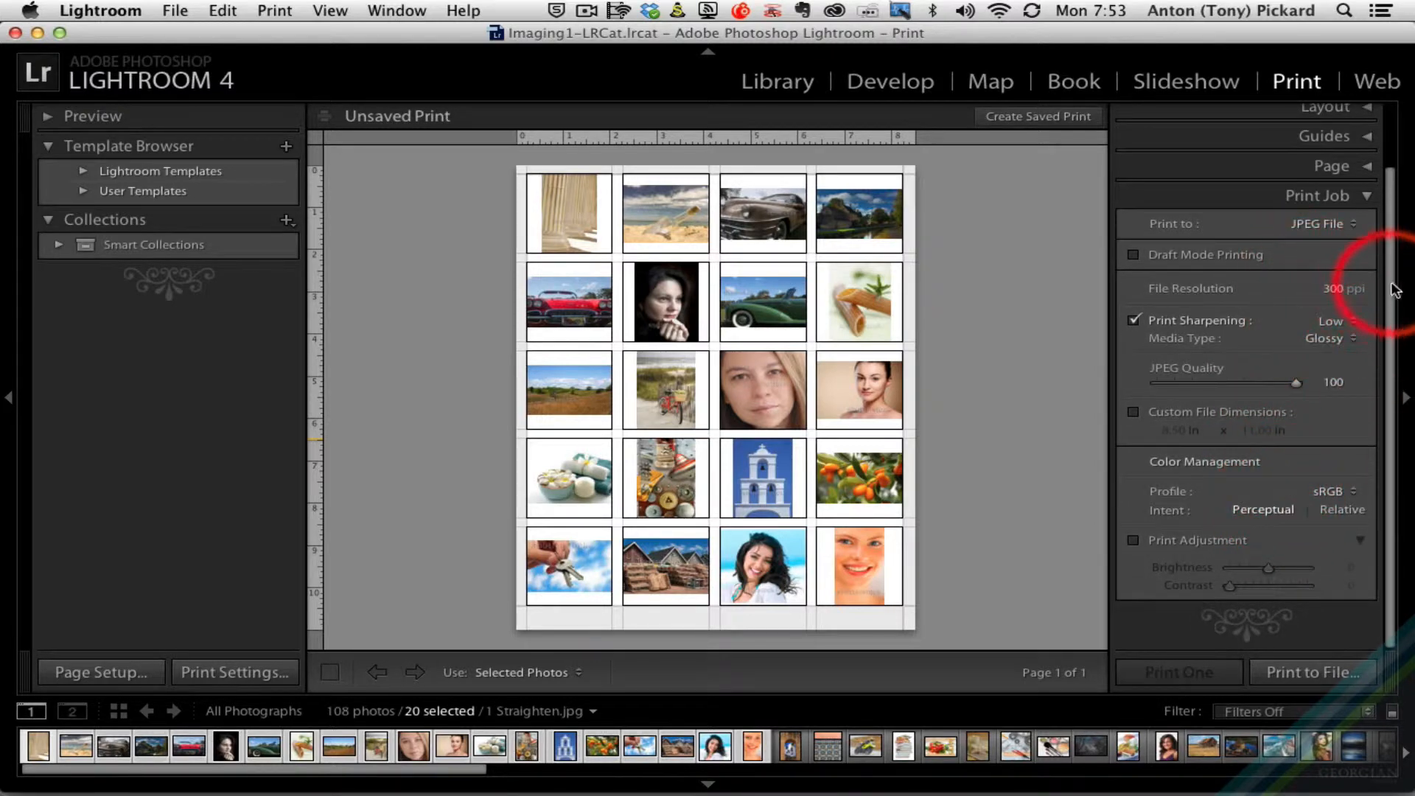
scroll(1389, 257, up, 3)
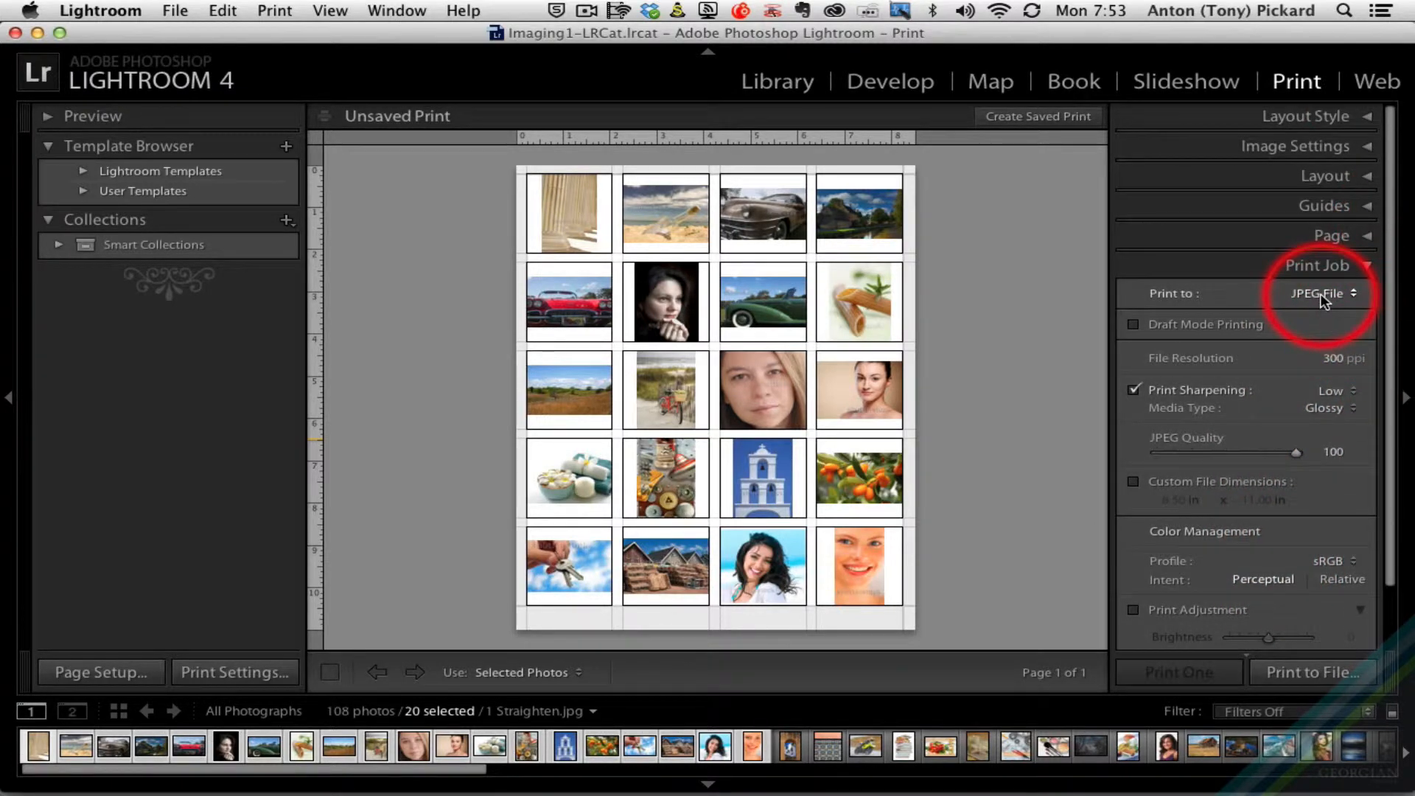
click(1320, 294)
click(1316, 273)
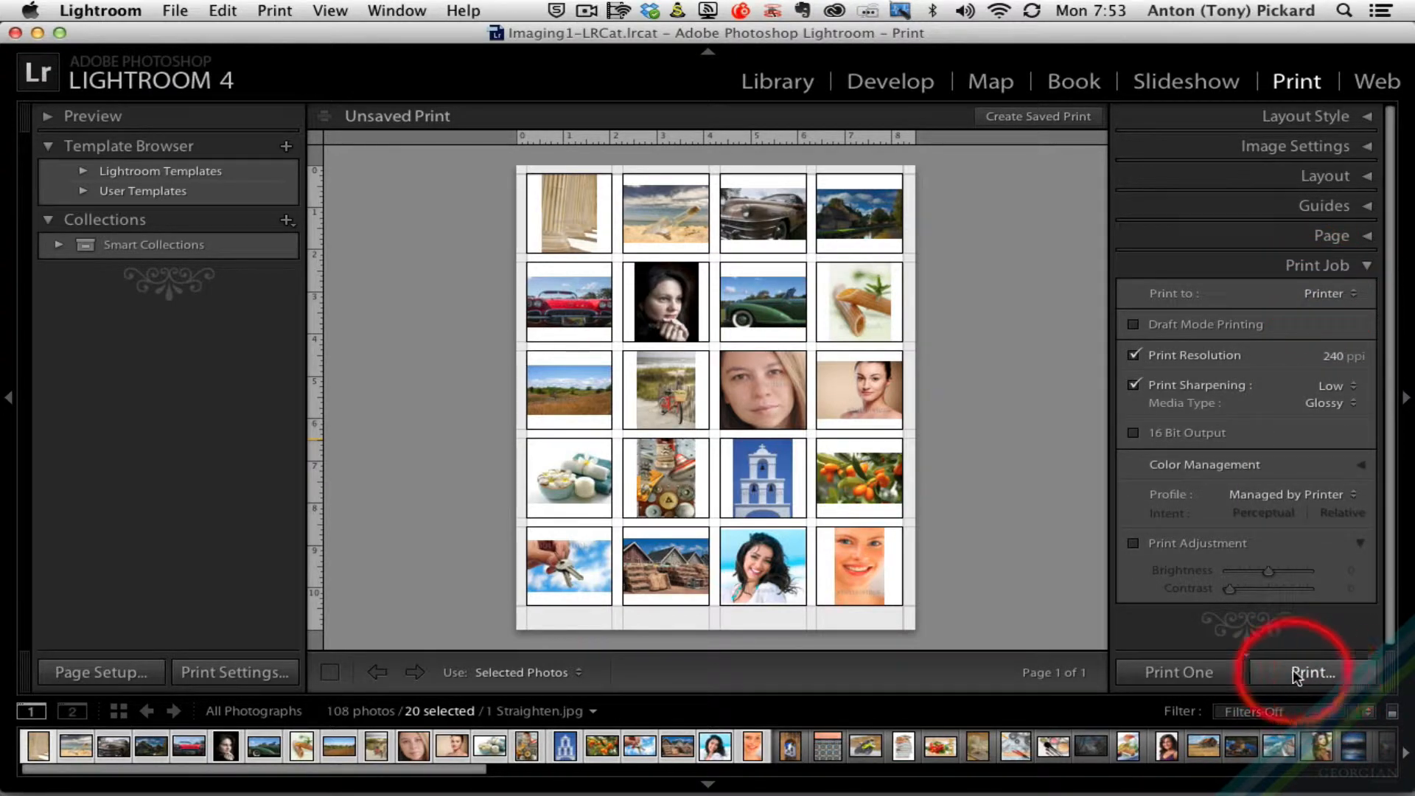
- Set the print output to JPEG File and save the contact sheet to the Desktop as "contact sheet sample"
click(1326, 294)
click(1322, 308)
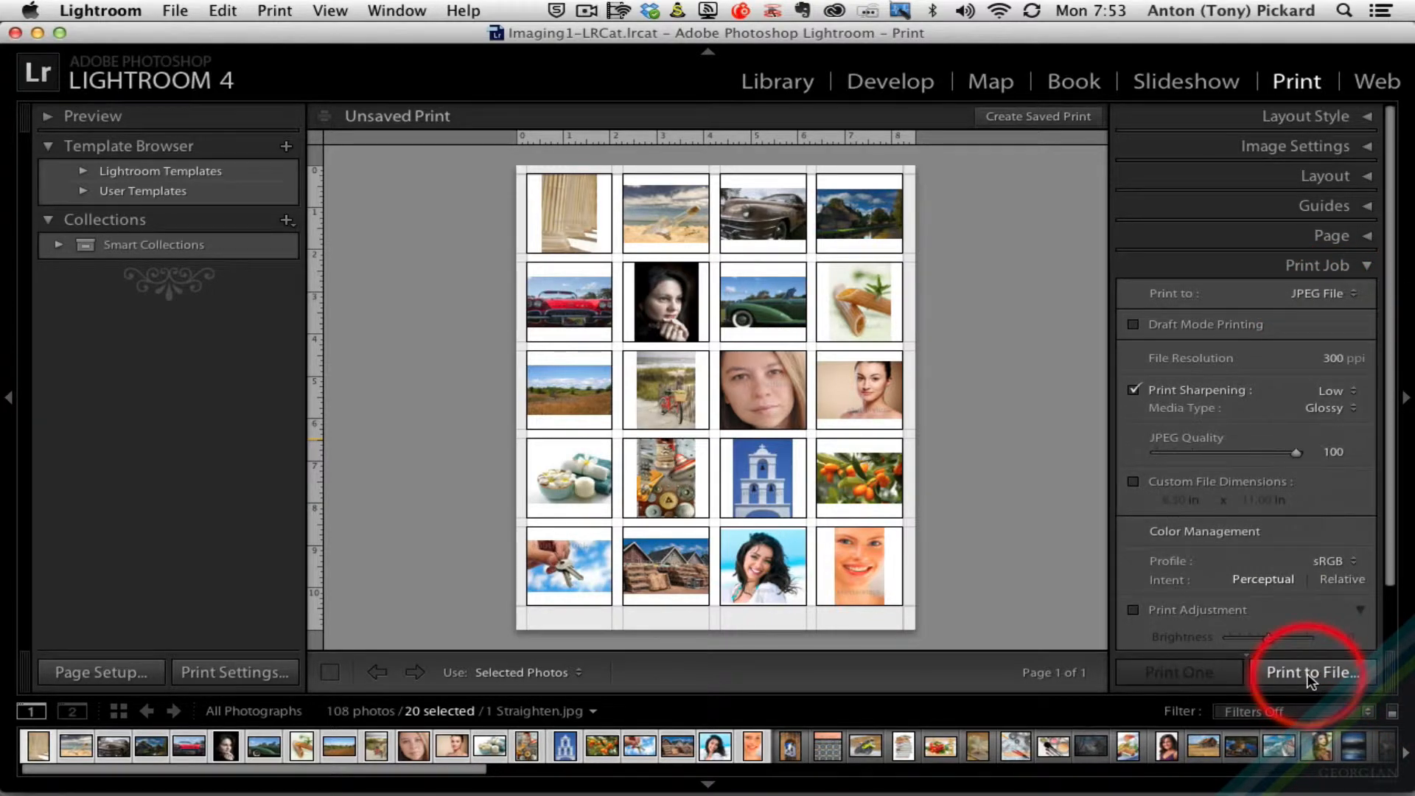
click(1296, 671)
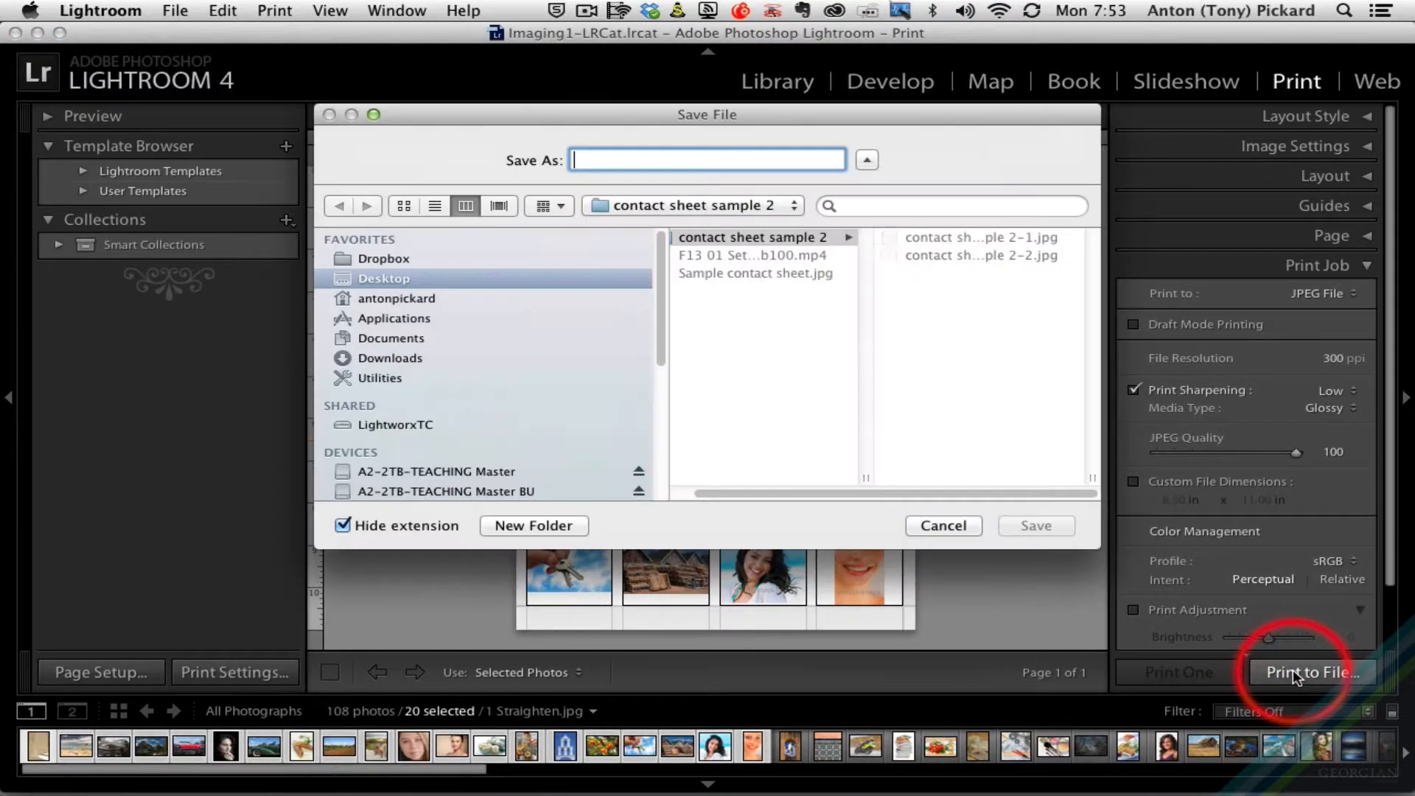
click(363, 278)
click(577, 156)
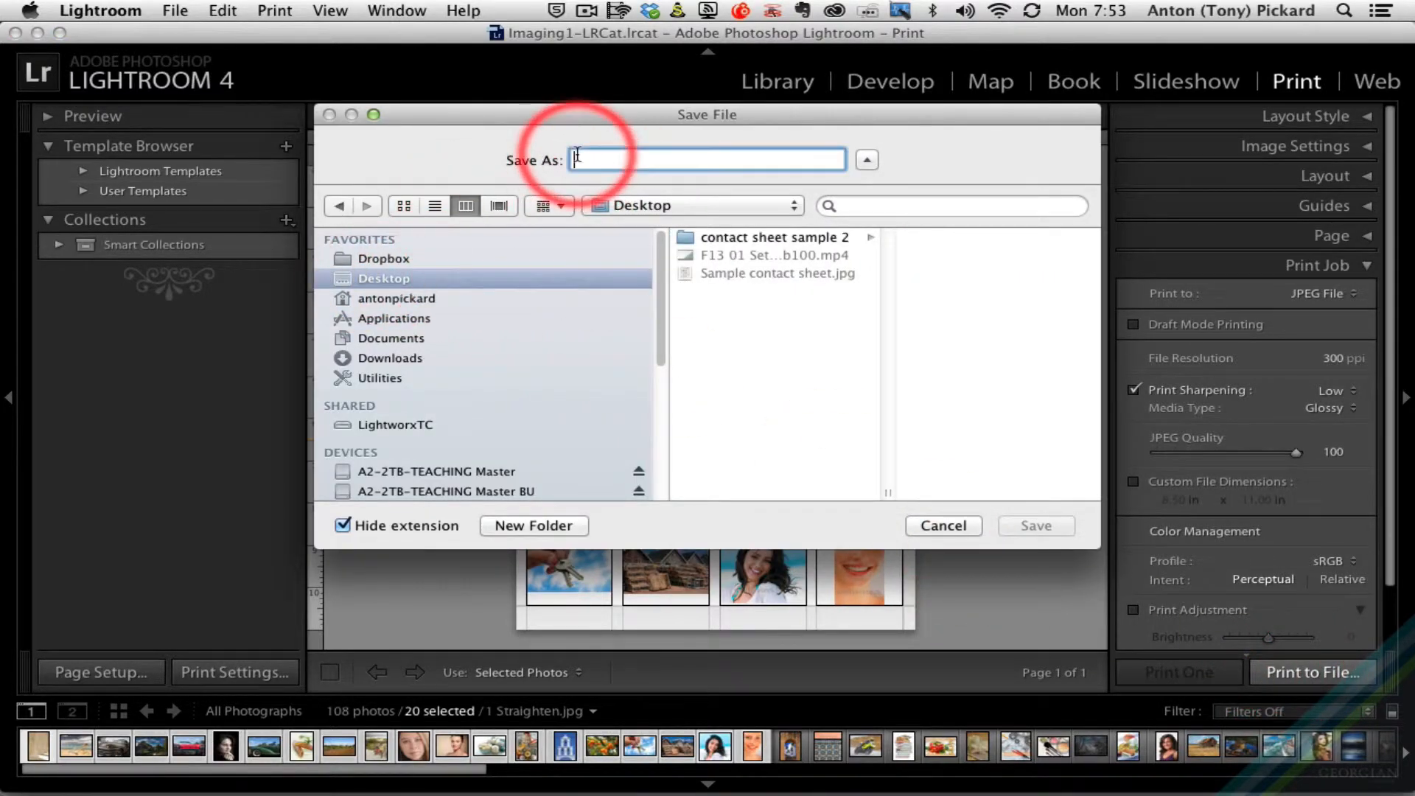
text(conta)
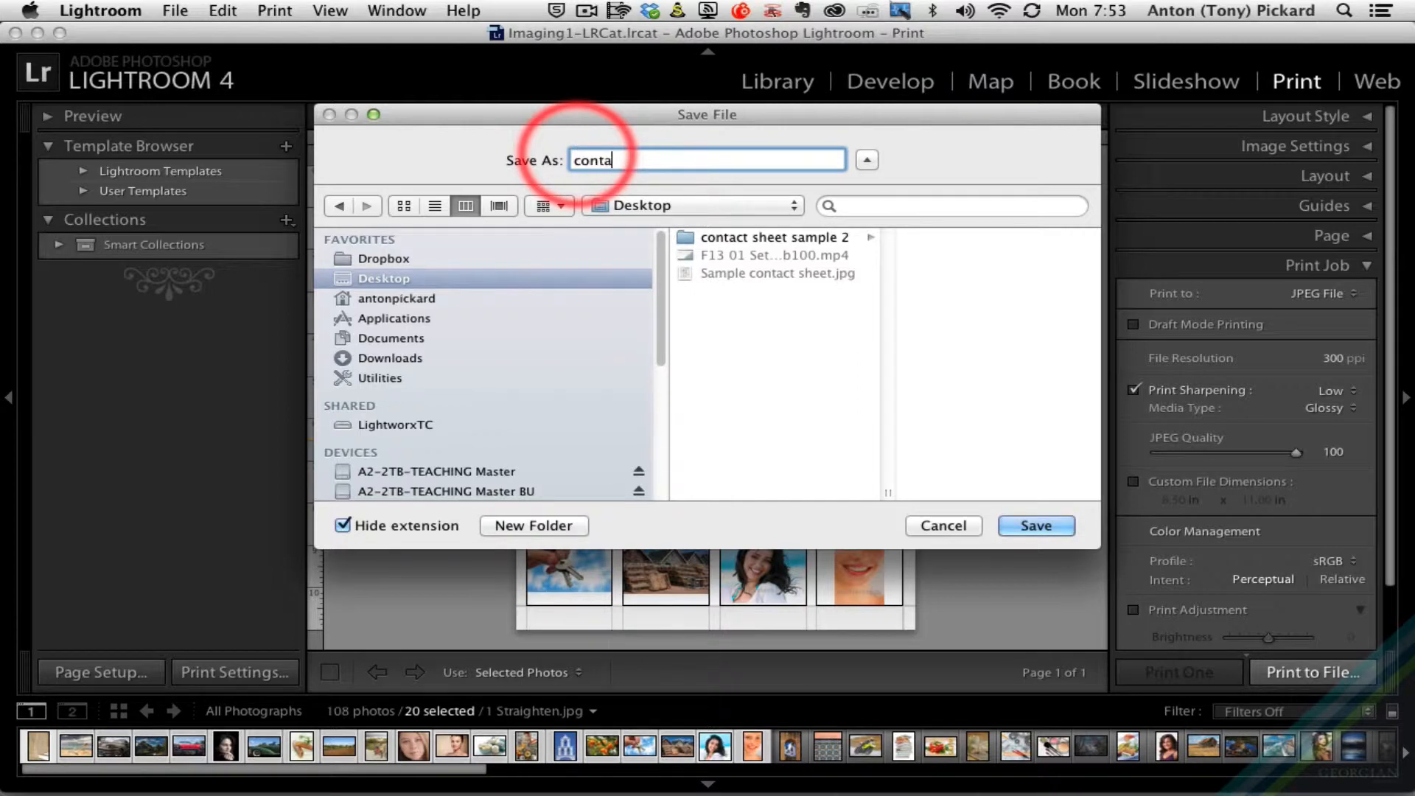
text(ct sheet sample)
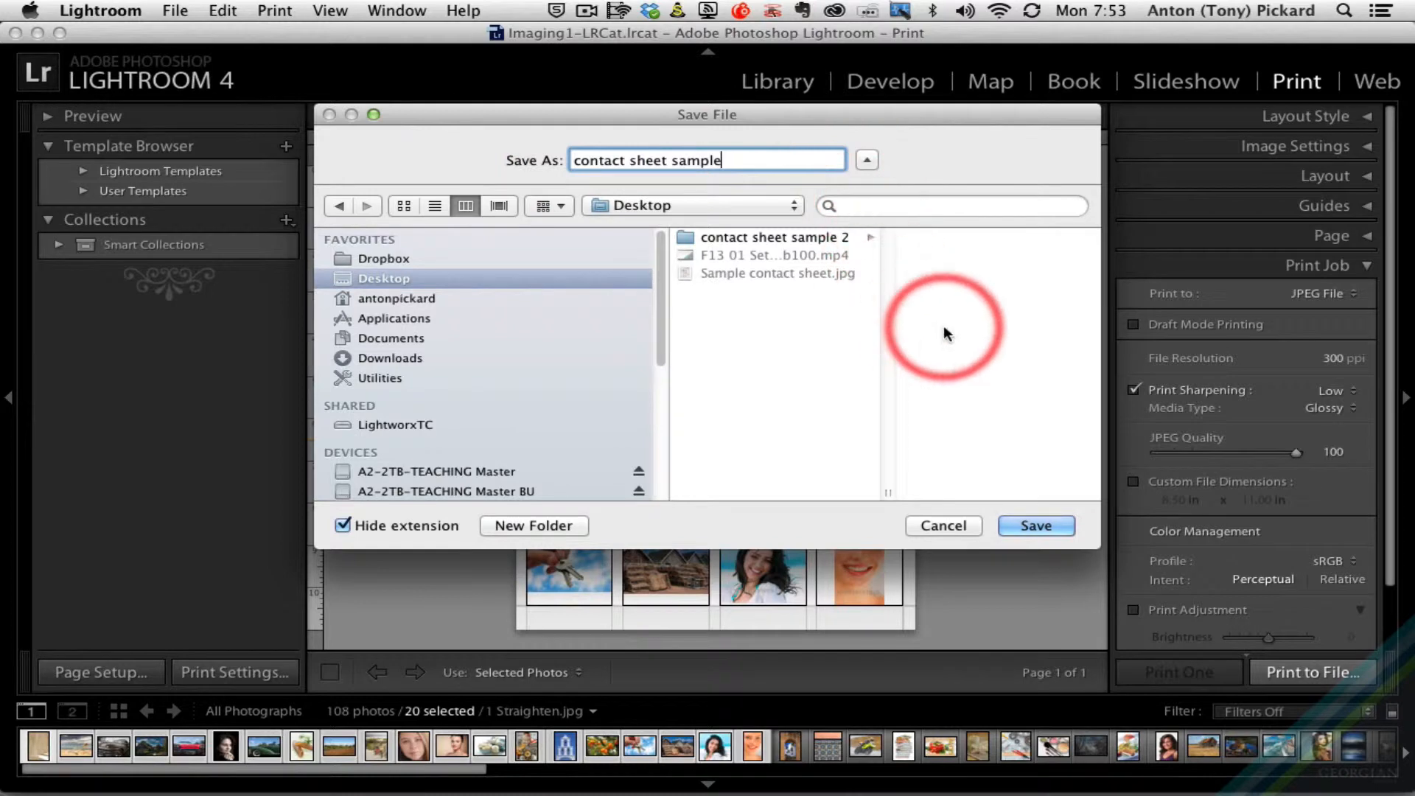
click(1028, 525)
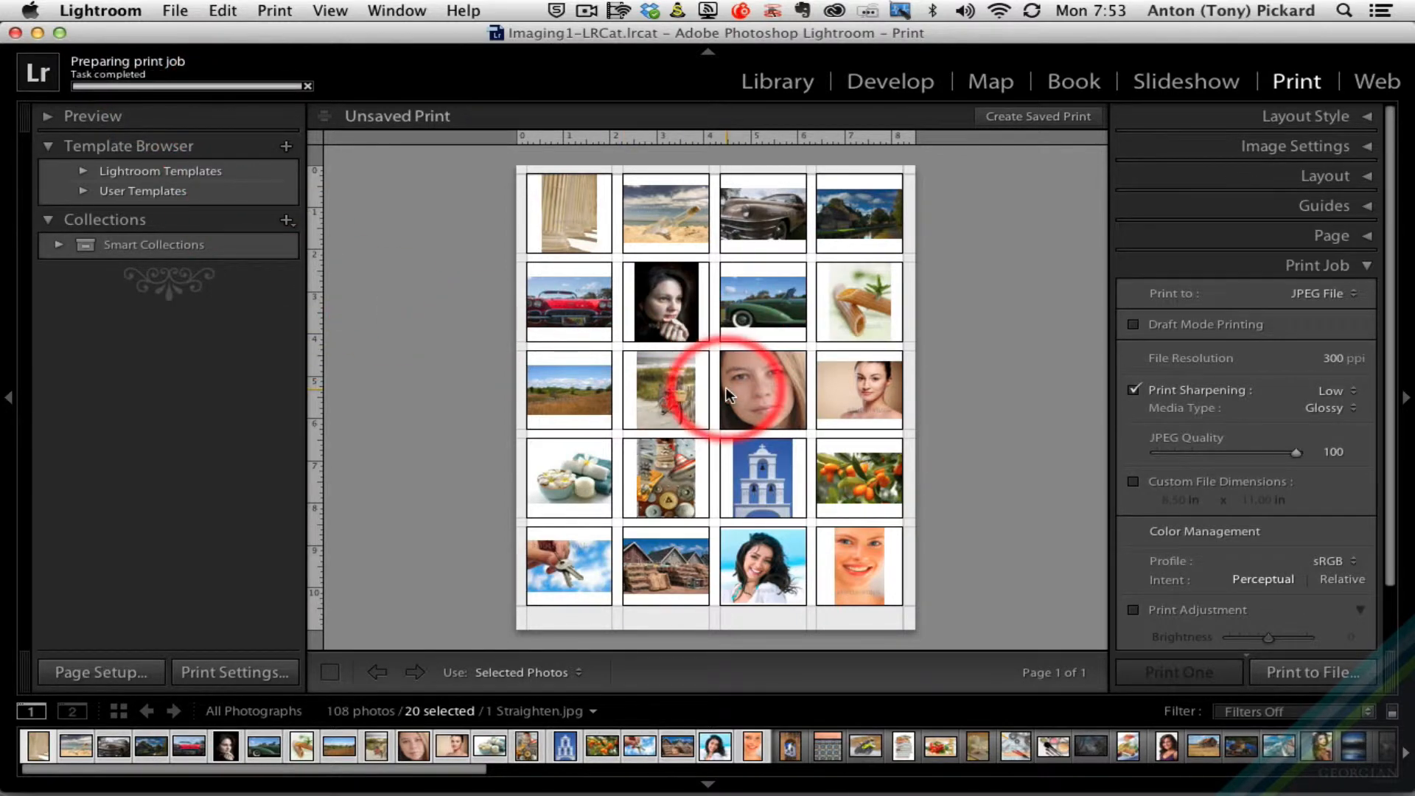
- Switch to Finder and select contact sheet sample.jpg on the Desktop to check the exported file
mouse_move(471, 770)
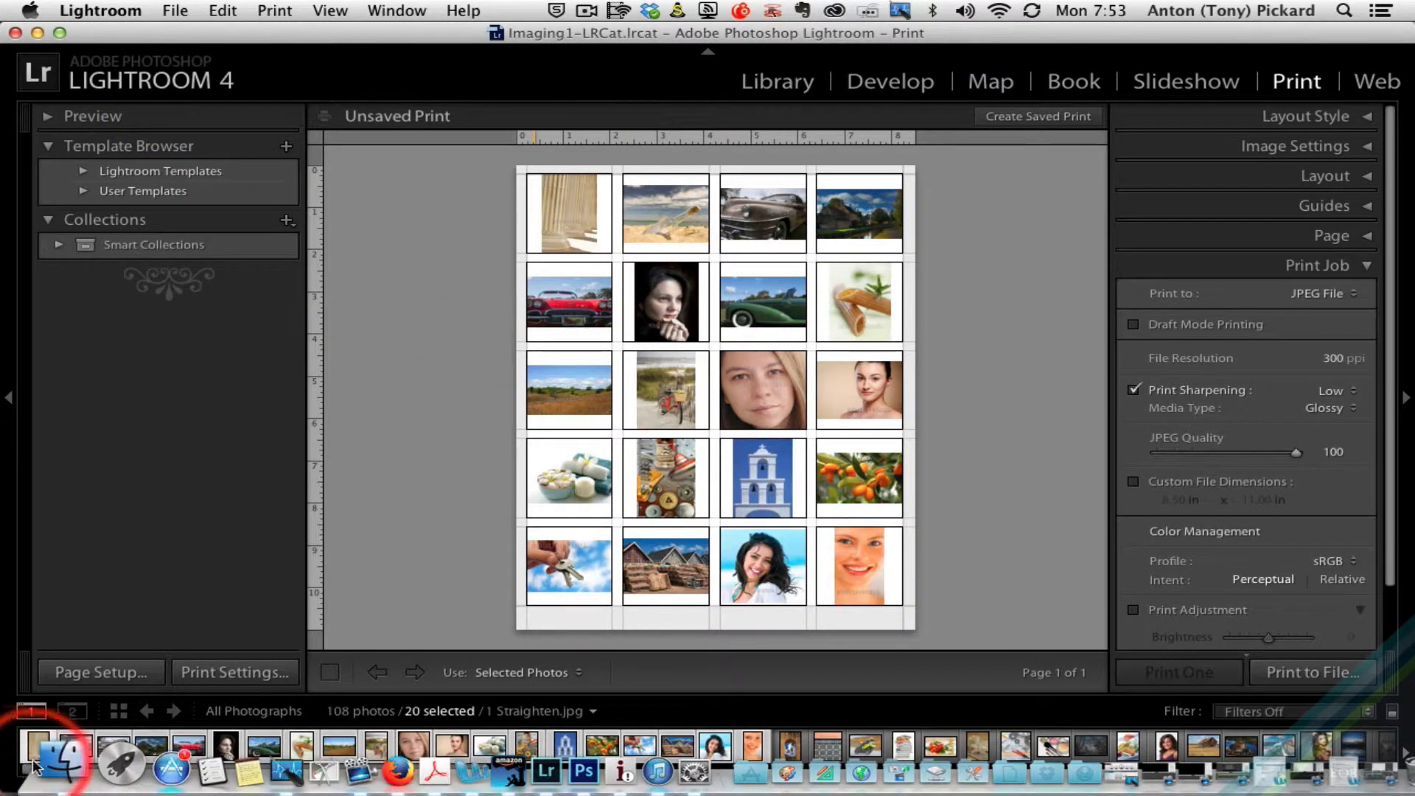
click(33, 766)
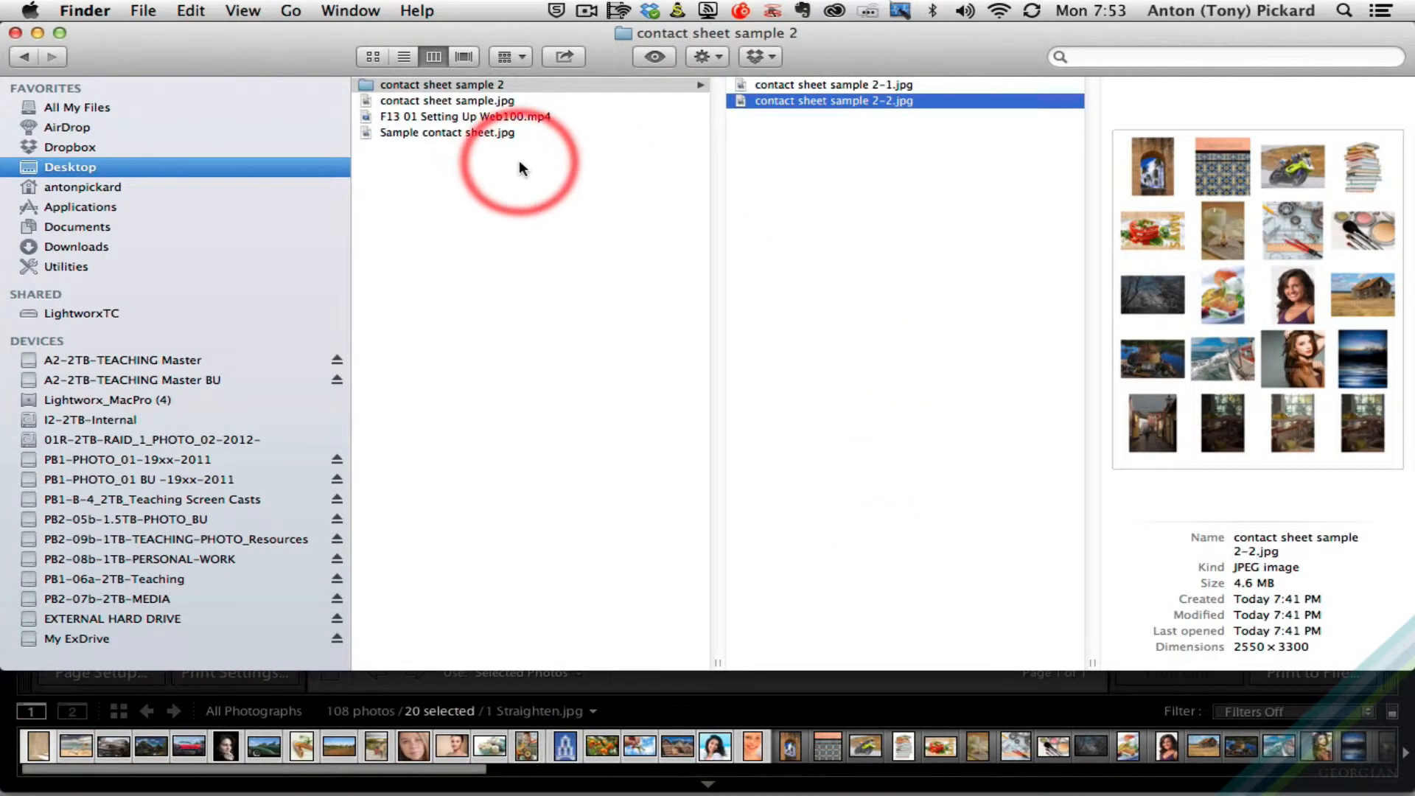
click(519, 160)
click(445, 98)
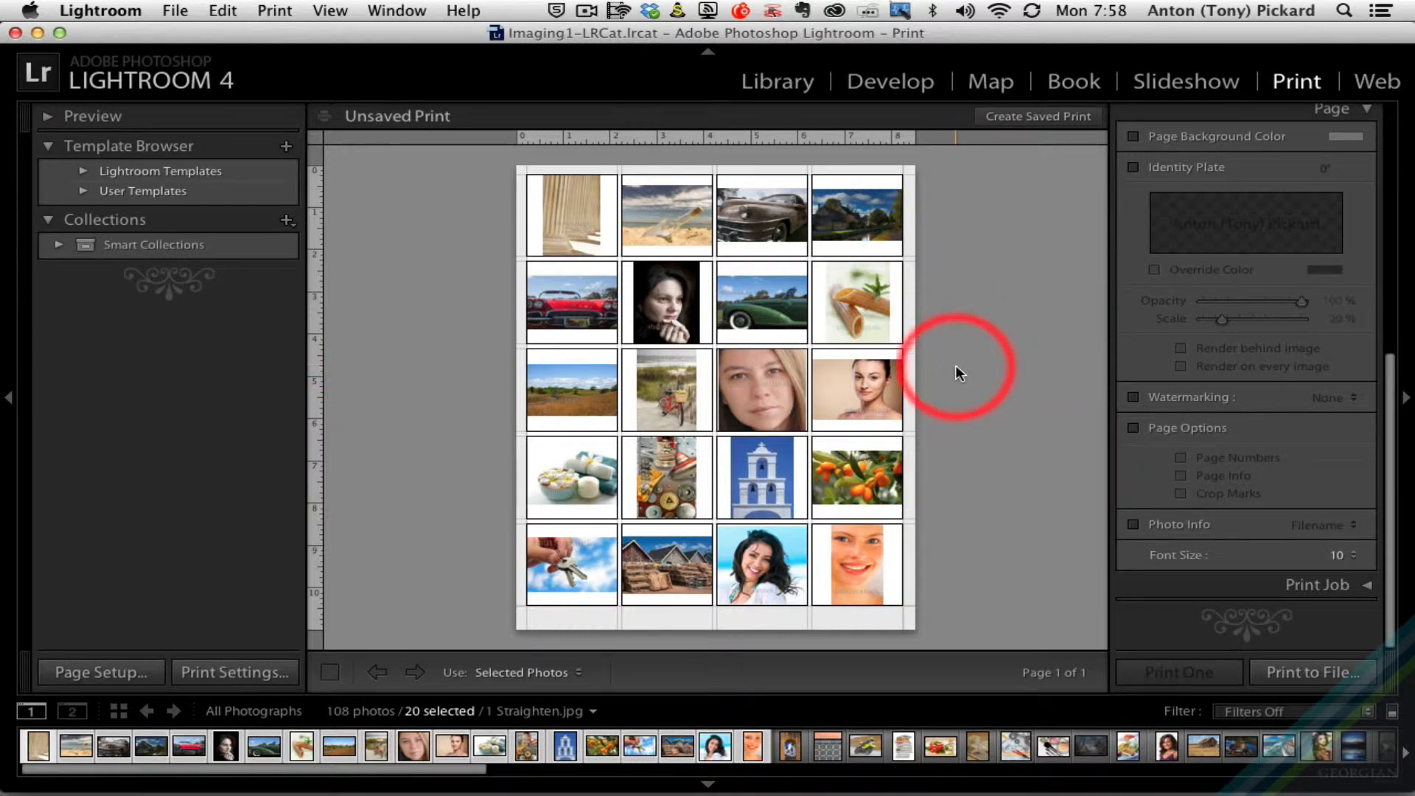
- Increase the page's top margin to 0.74 in to make room above the photo grid
drag(1388, 442, 1389, 196)
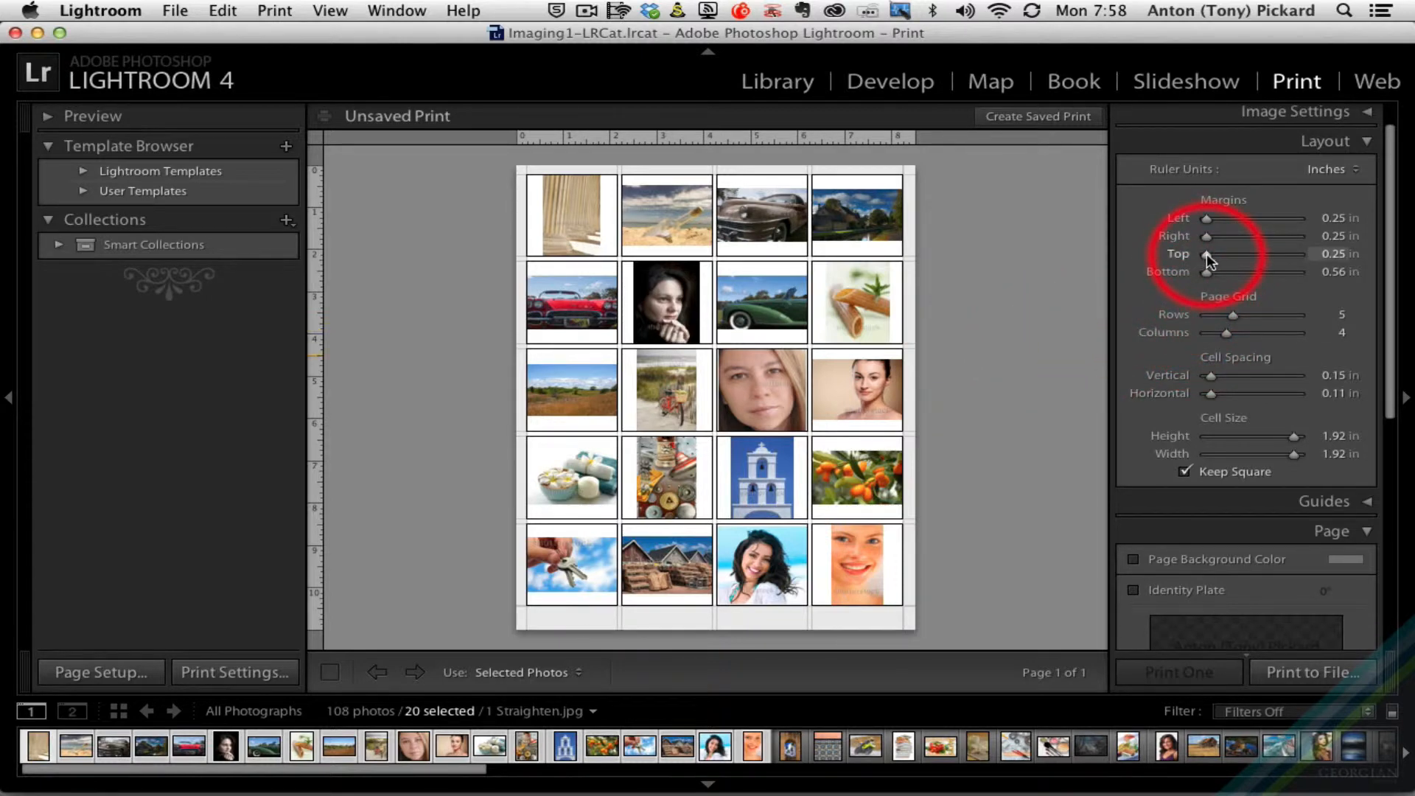
drag(1205, 253, 1211, 253)
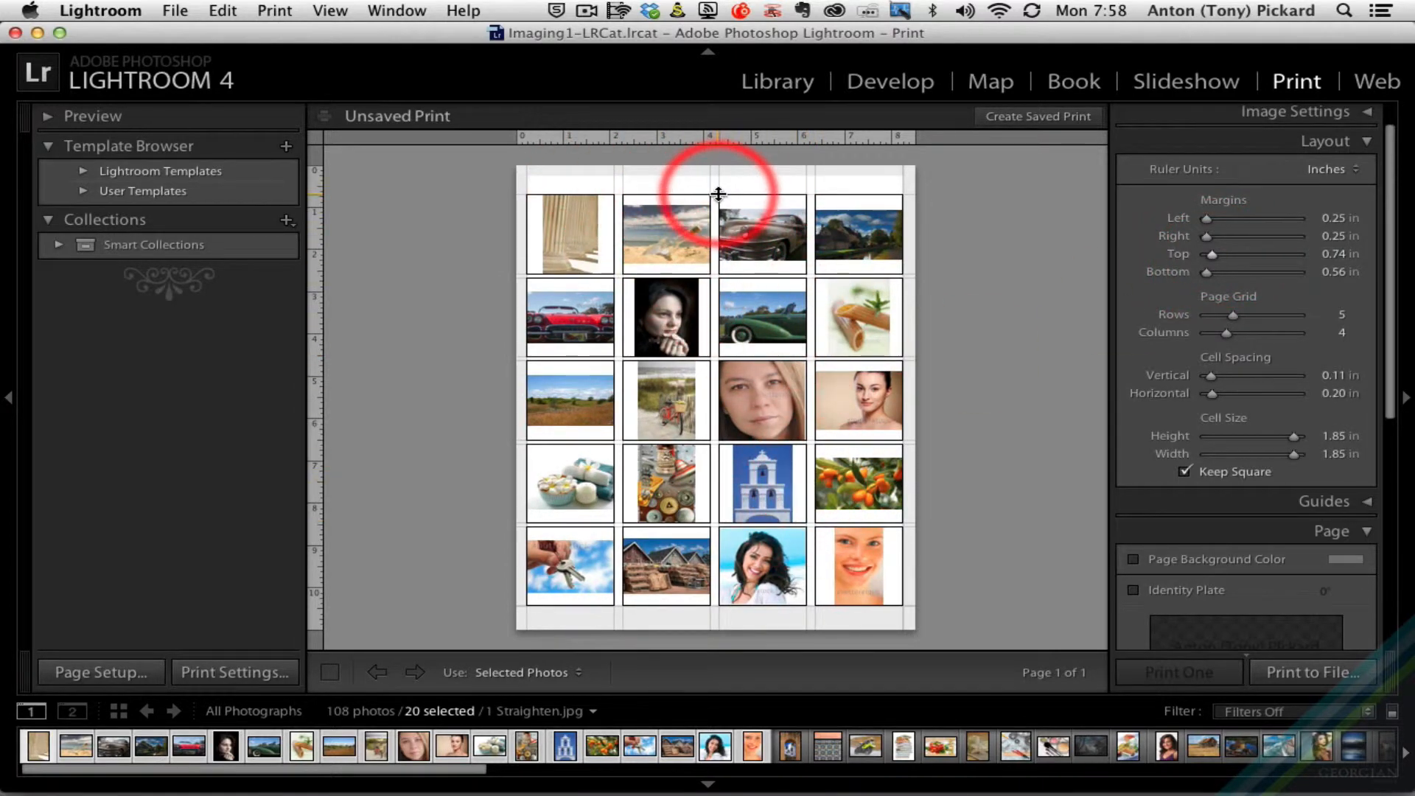
- Turn on the identity plate for the page and place it in the top margin above the first photo
drag(1392, 397, 1391, 541)
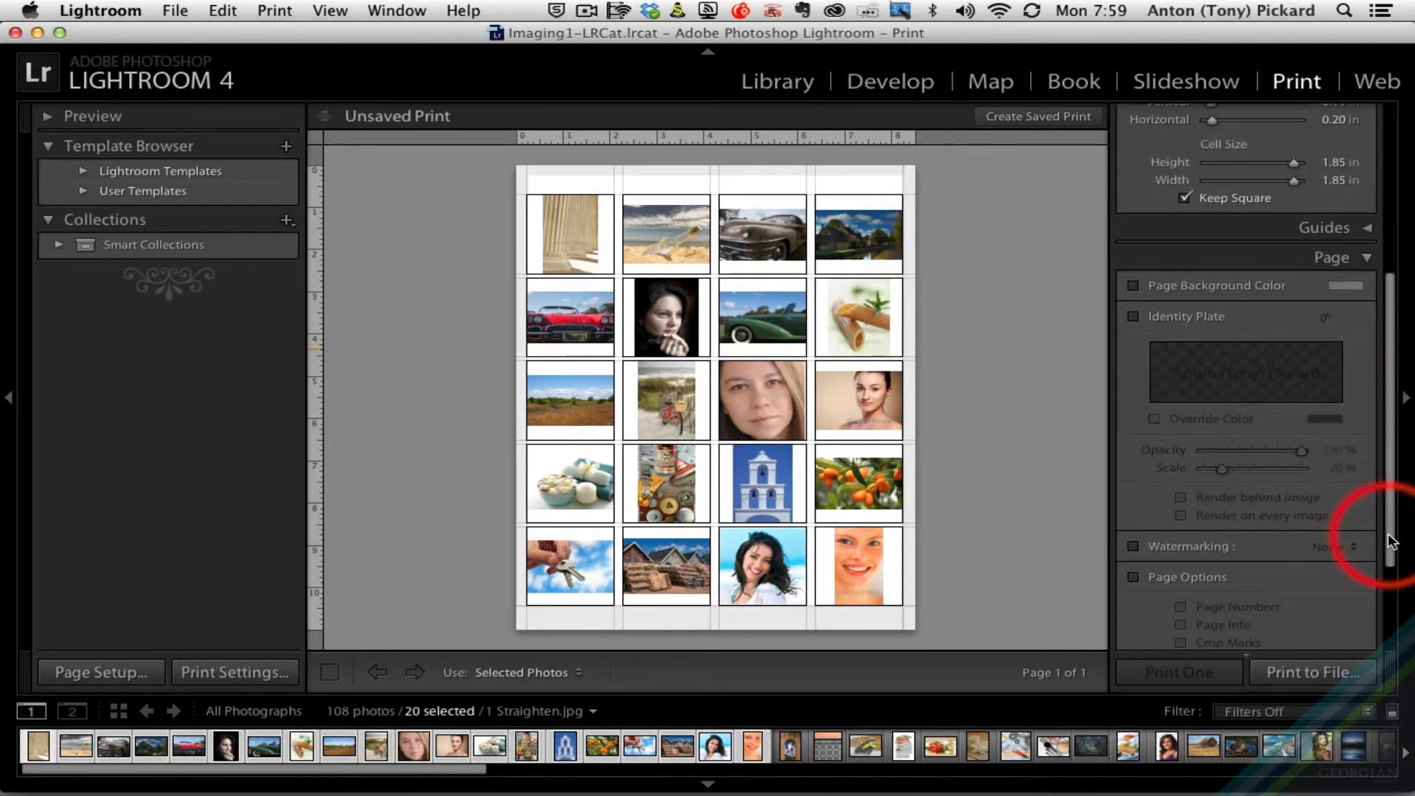
click(1361, 258)
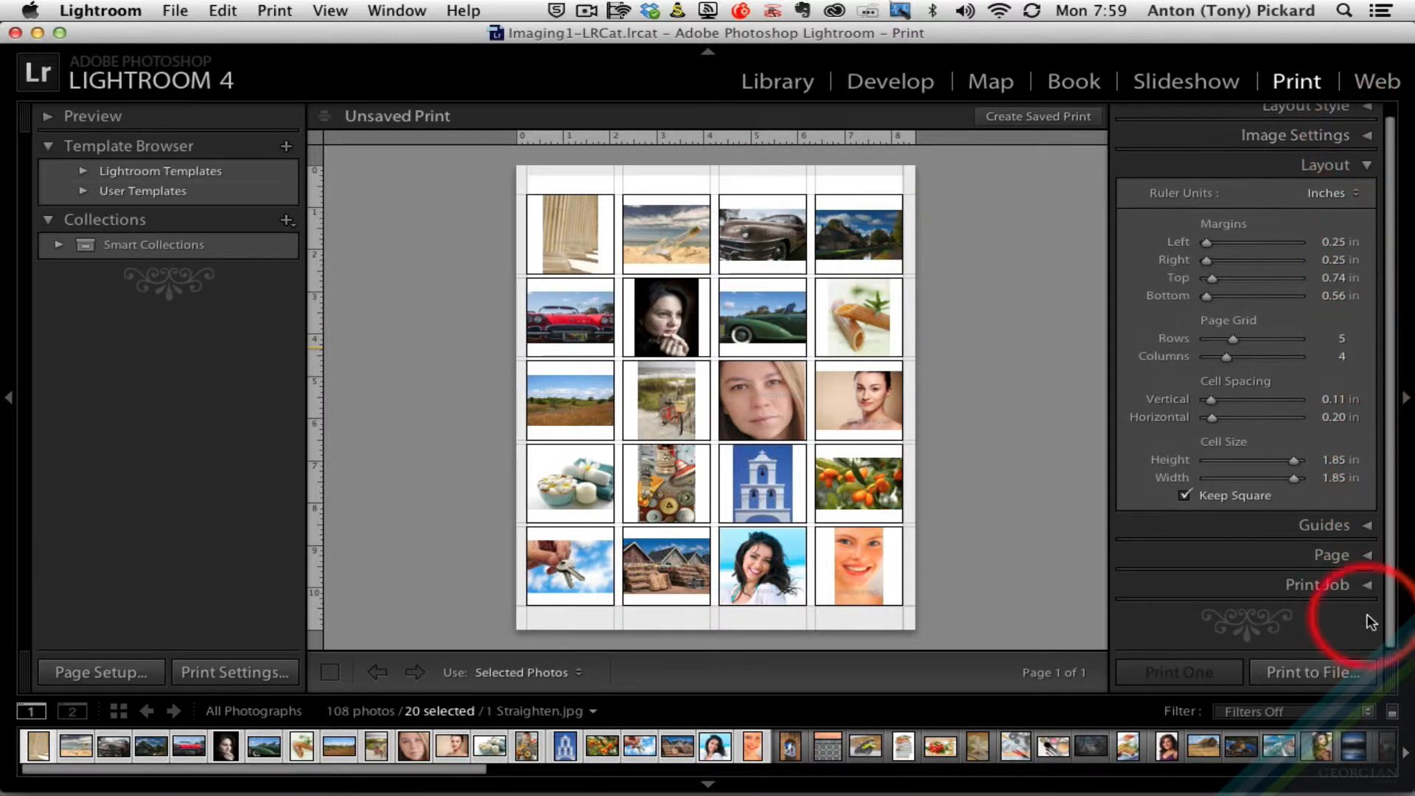
click(1368, 560)
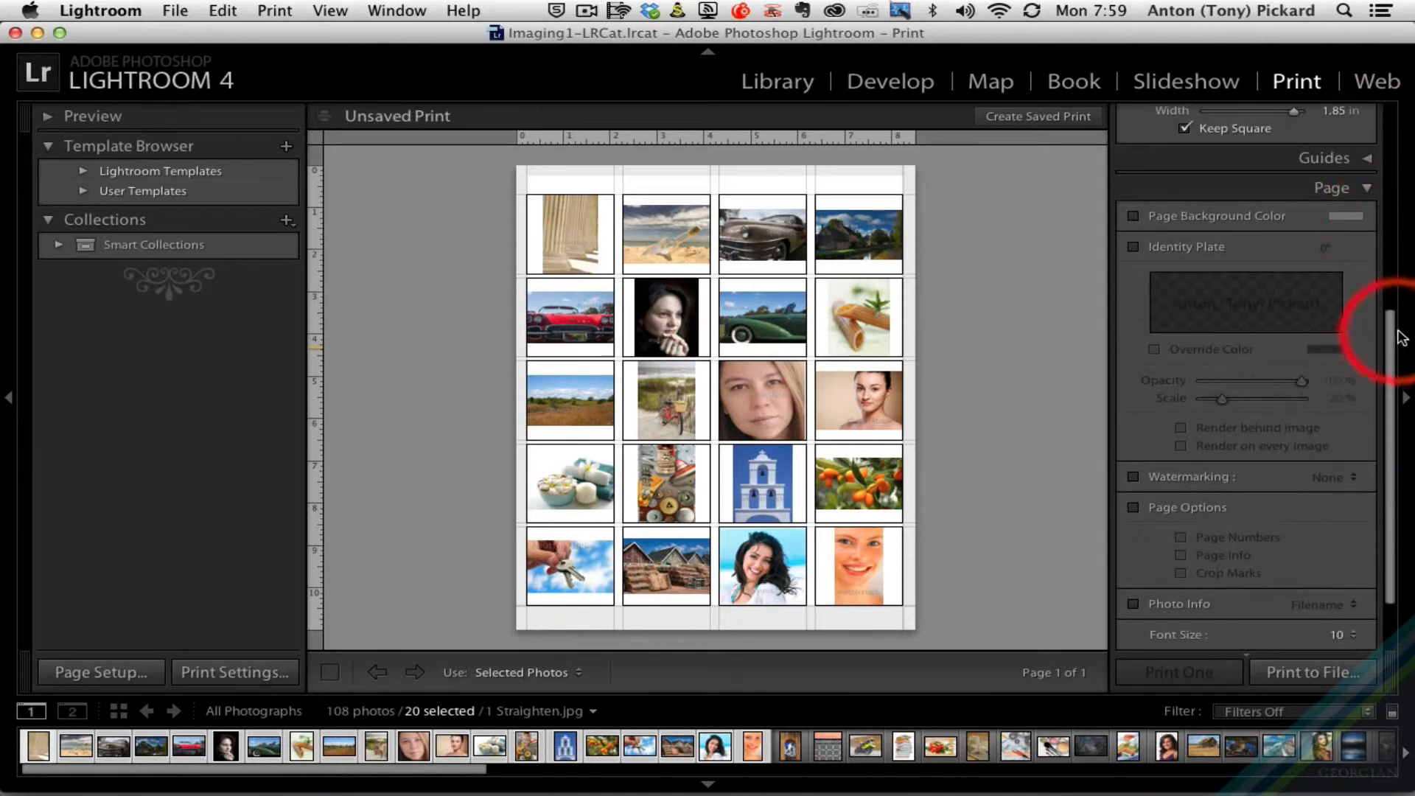
drag(1389, 324, 1393, 130)
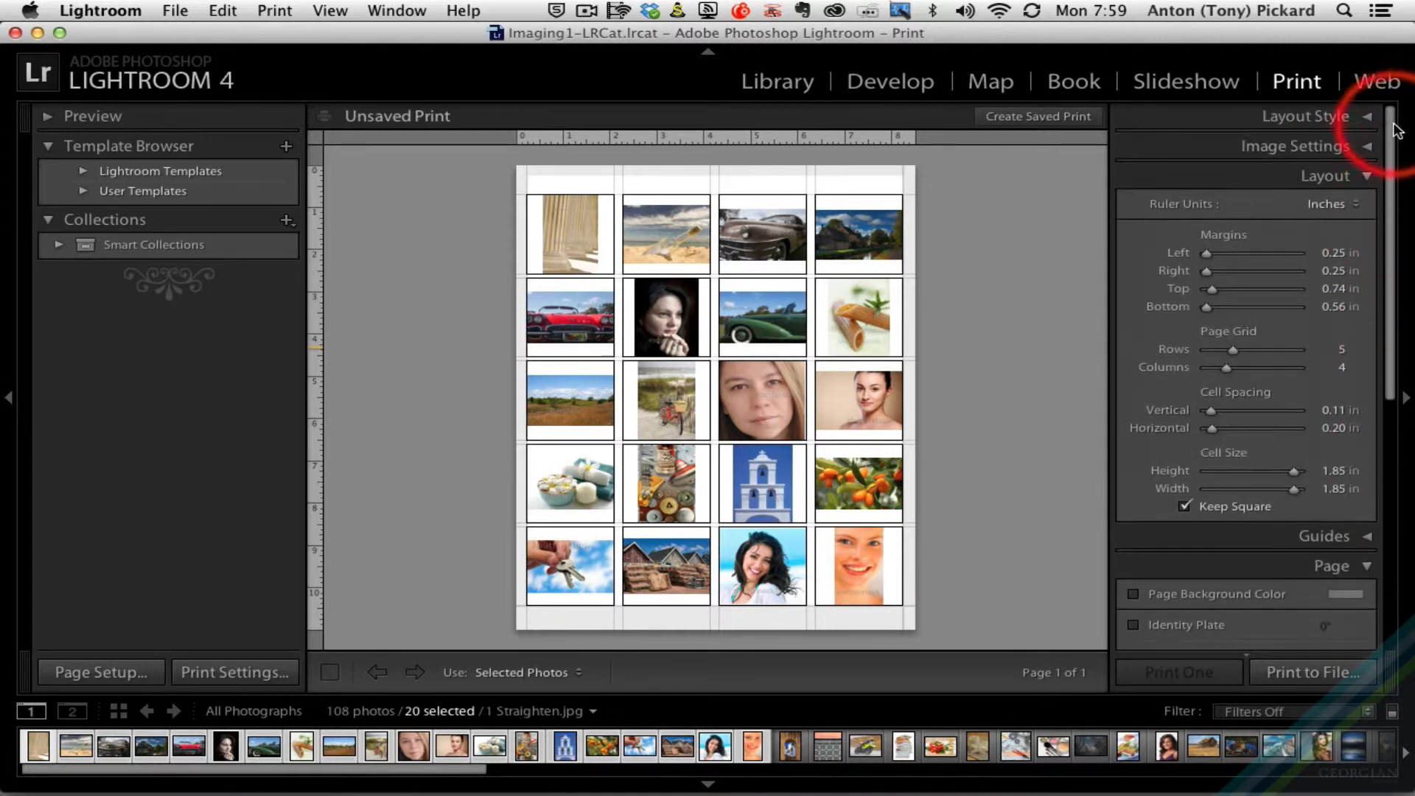
click(1364, 177)
drag(1390, 319, 1391, 384)
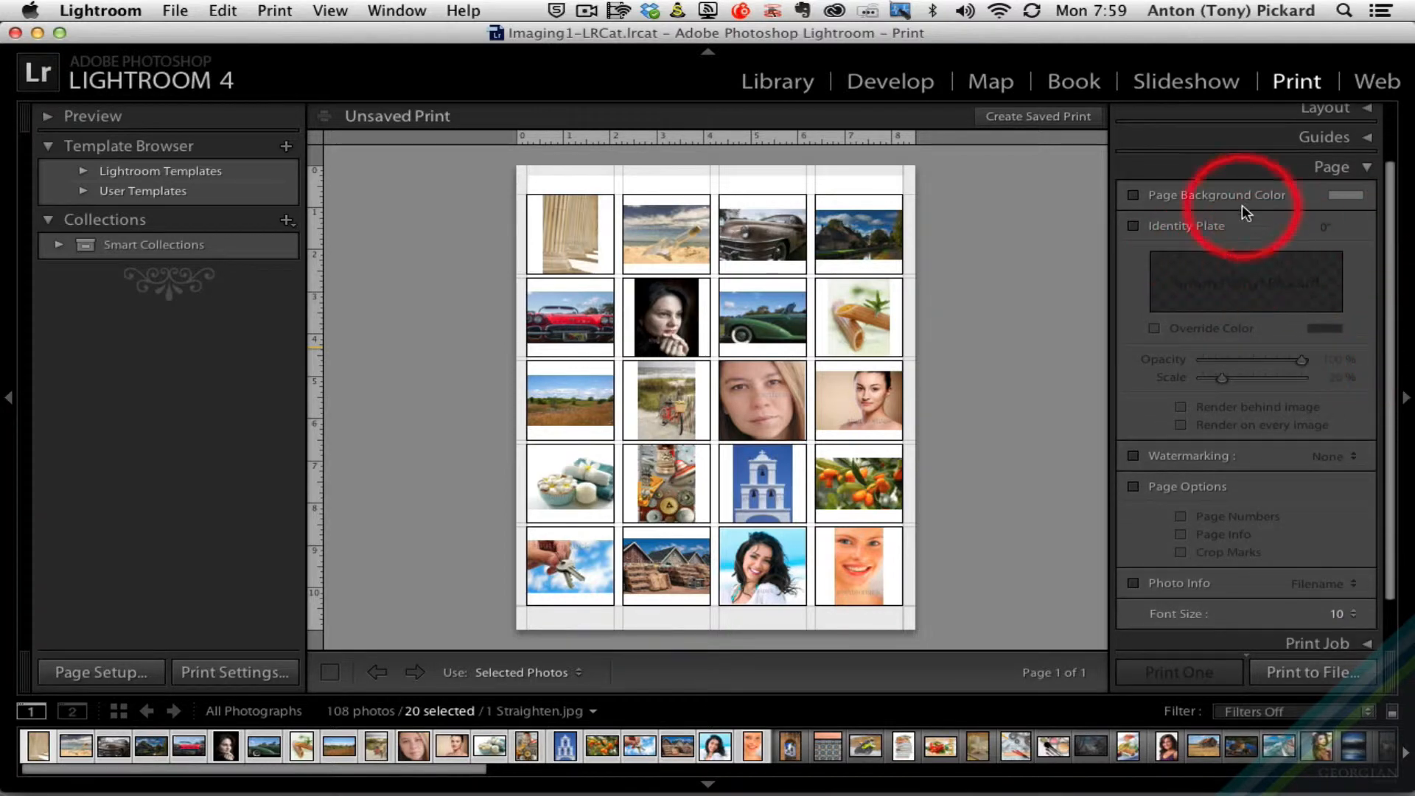
click(1132, 226)
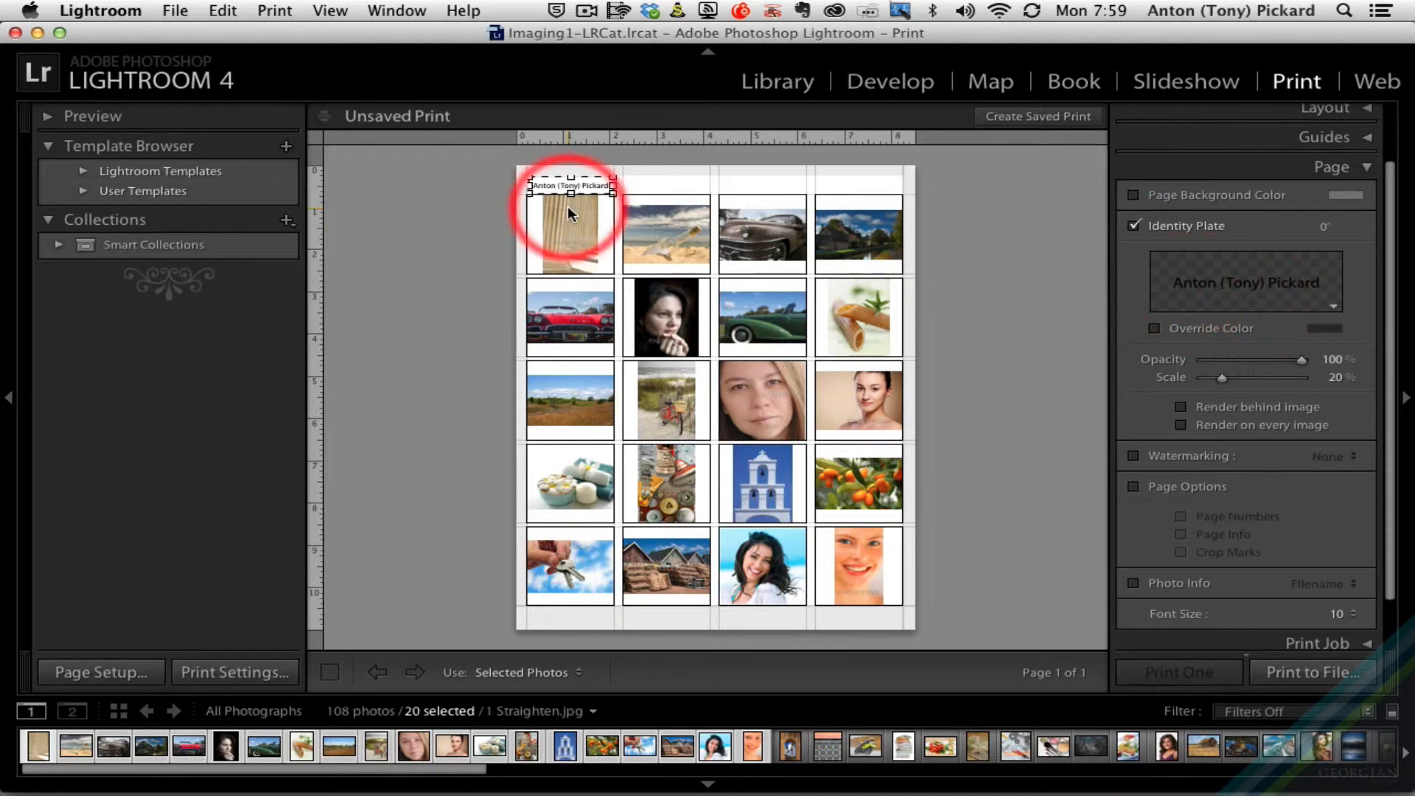
drag(571, 185, 608, 186)
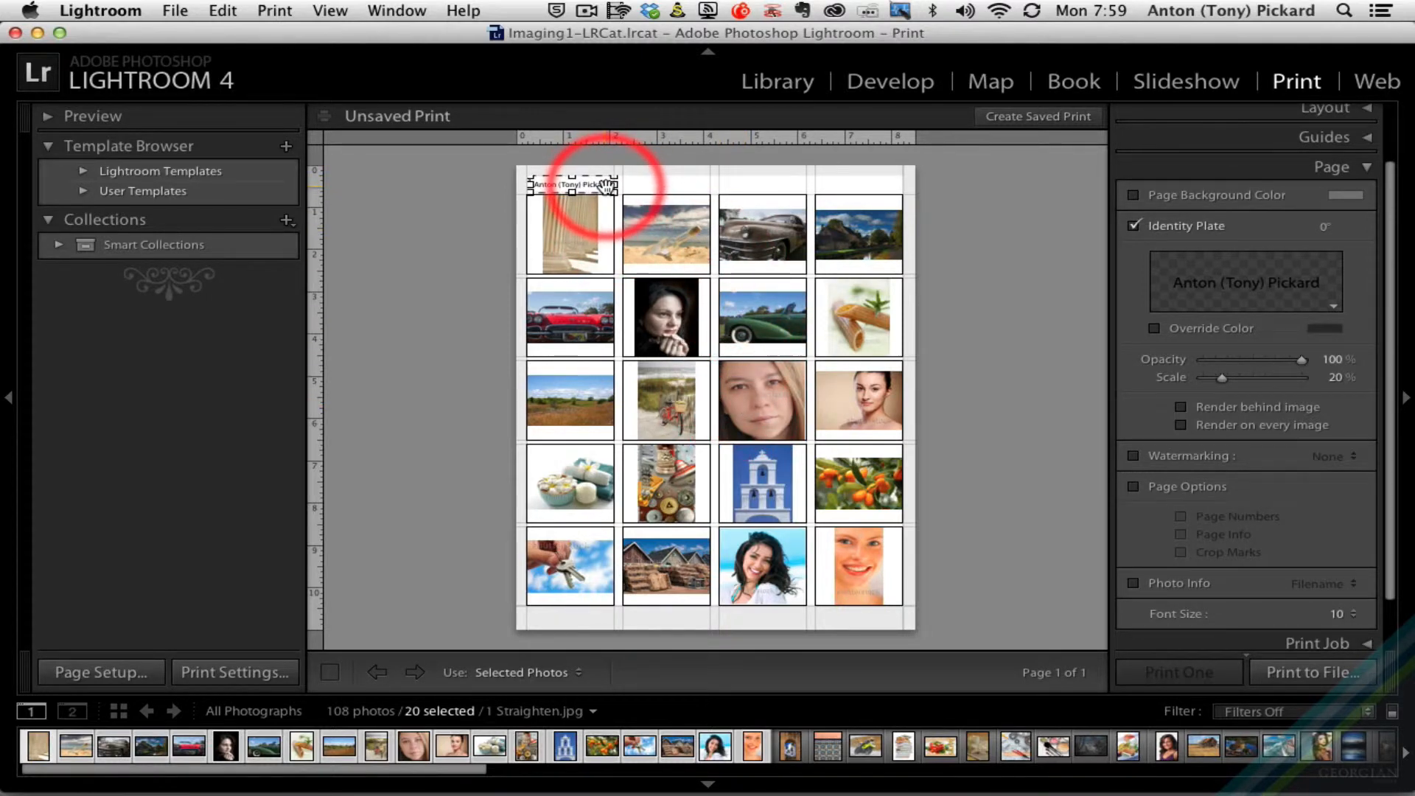
- Choose the Main Identity Plate, recolour its styled text black in the Identity Plate Editor, and reduce the plate's scale to 19%
click(1333, 305)
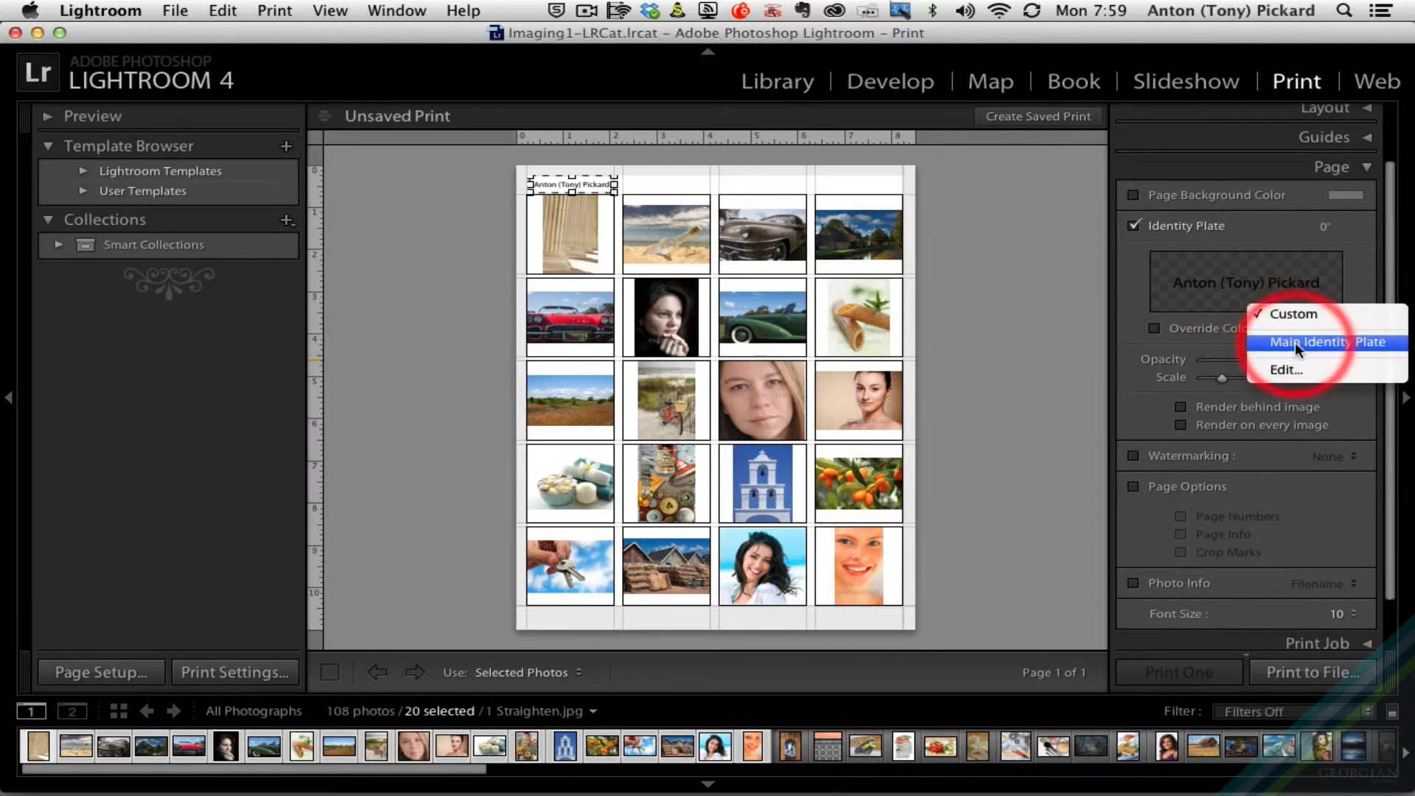
click(1294, 342)
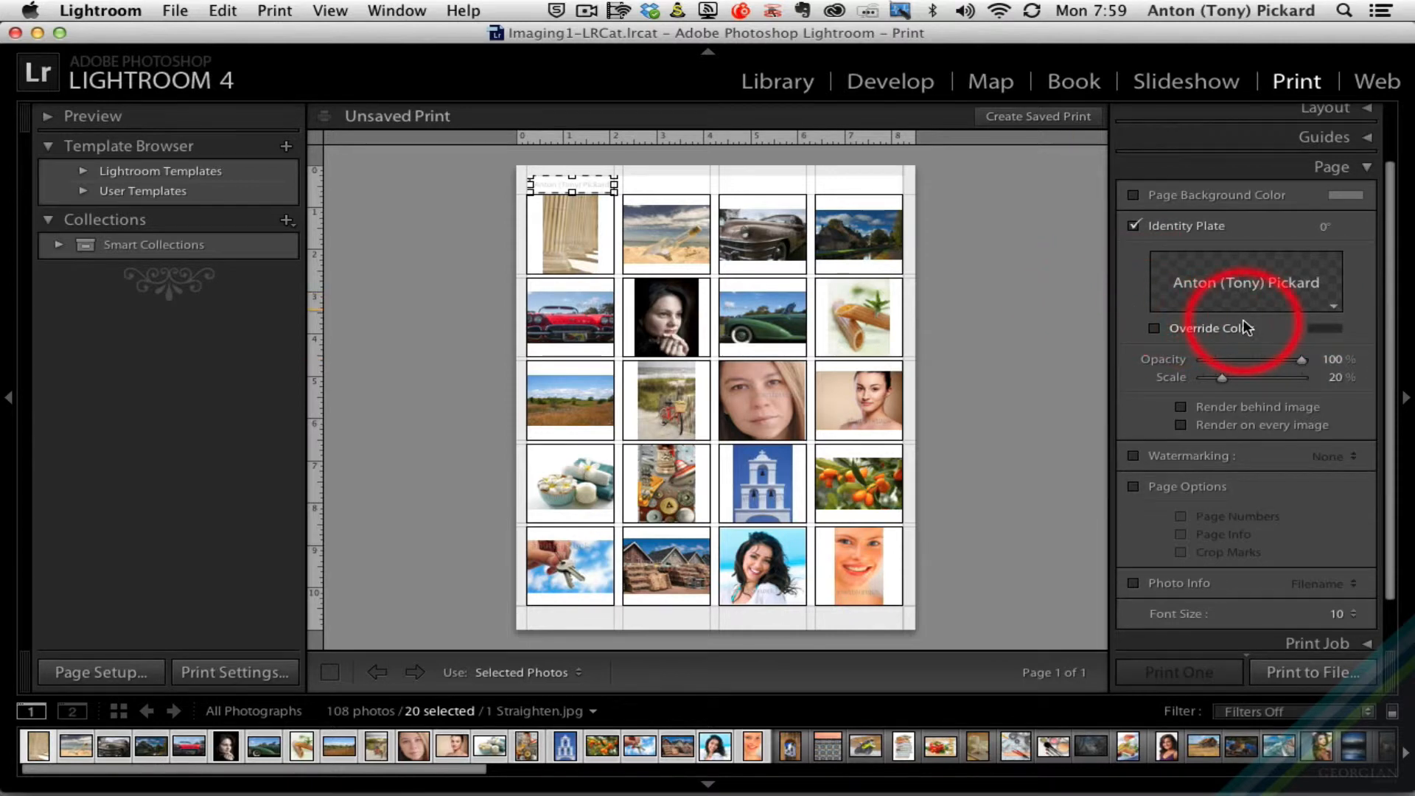
click(1335, 310)
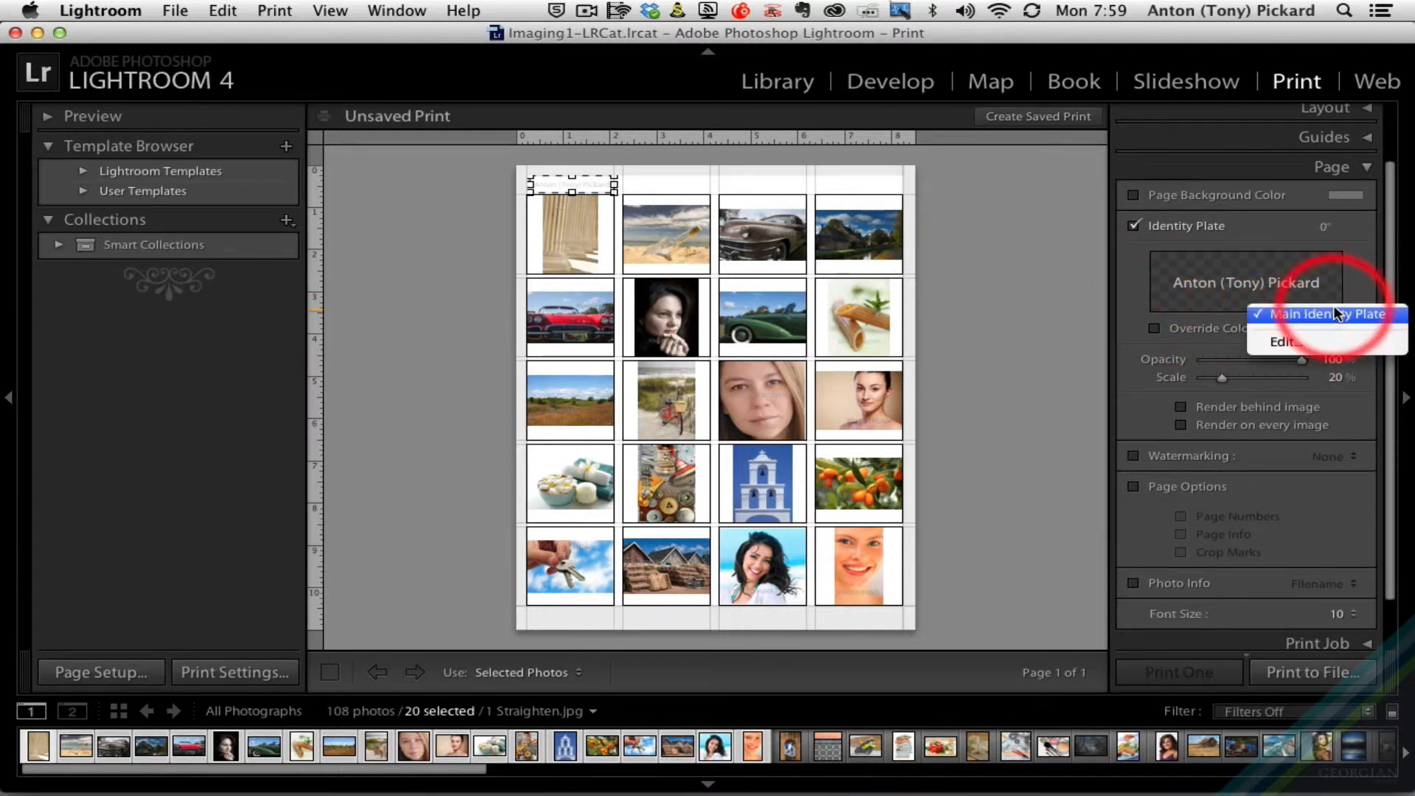
click(1293, 341)
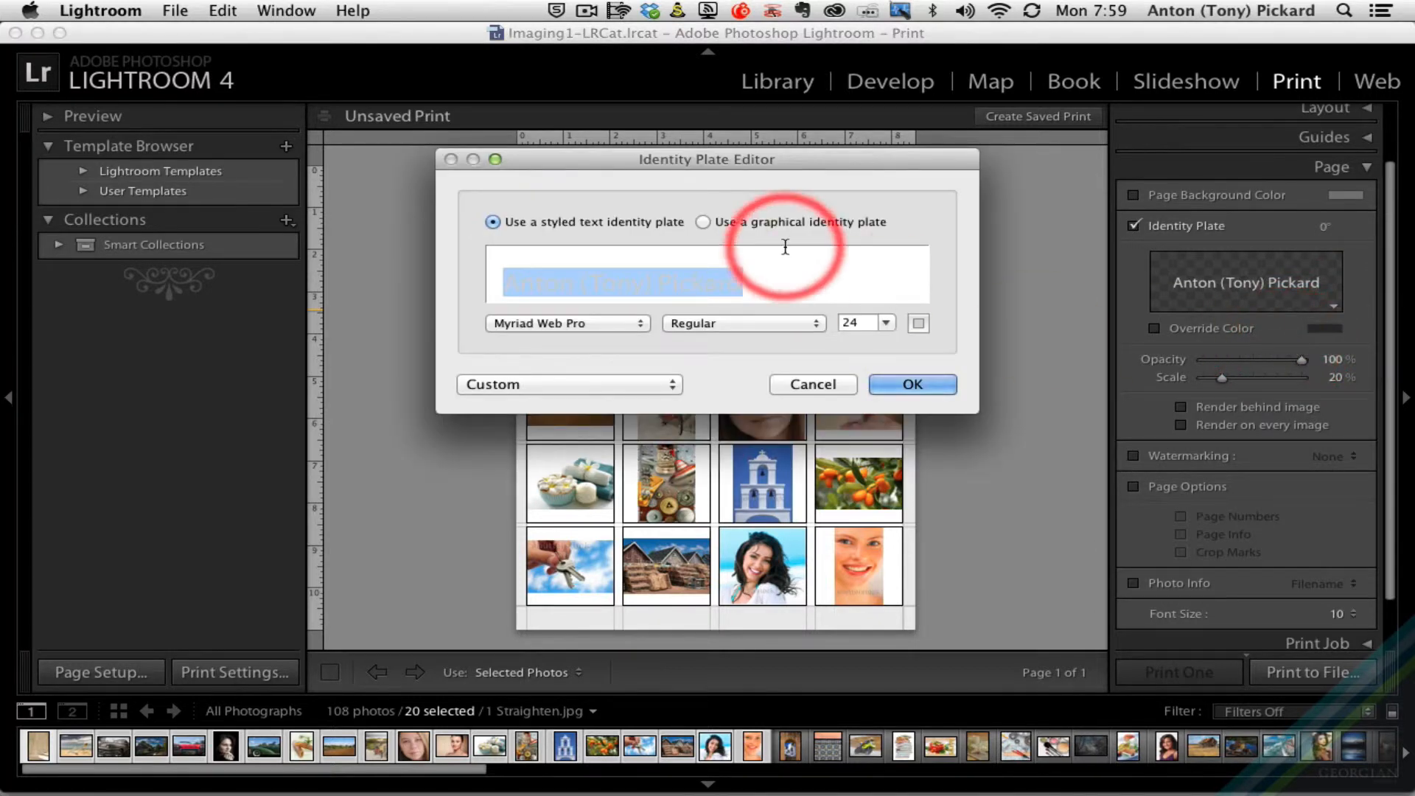
drag(818, 160, 1144, 263)
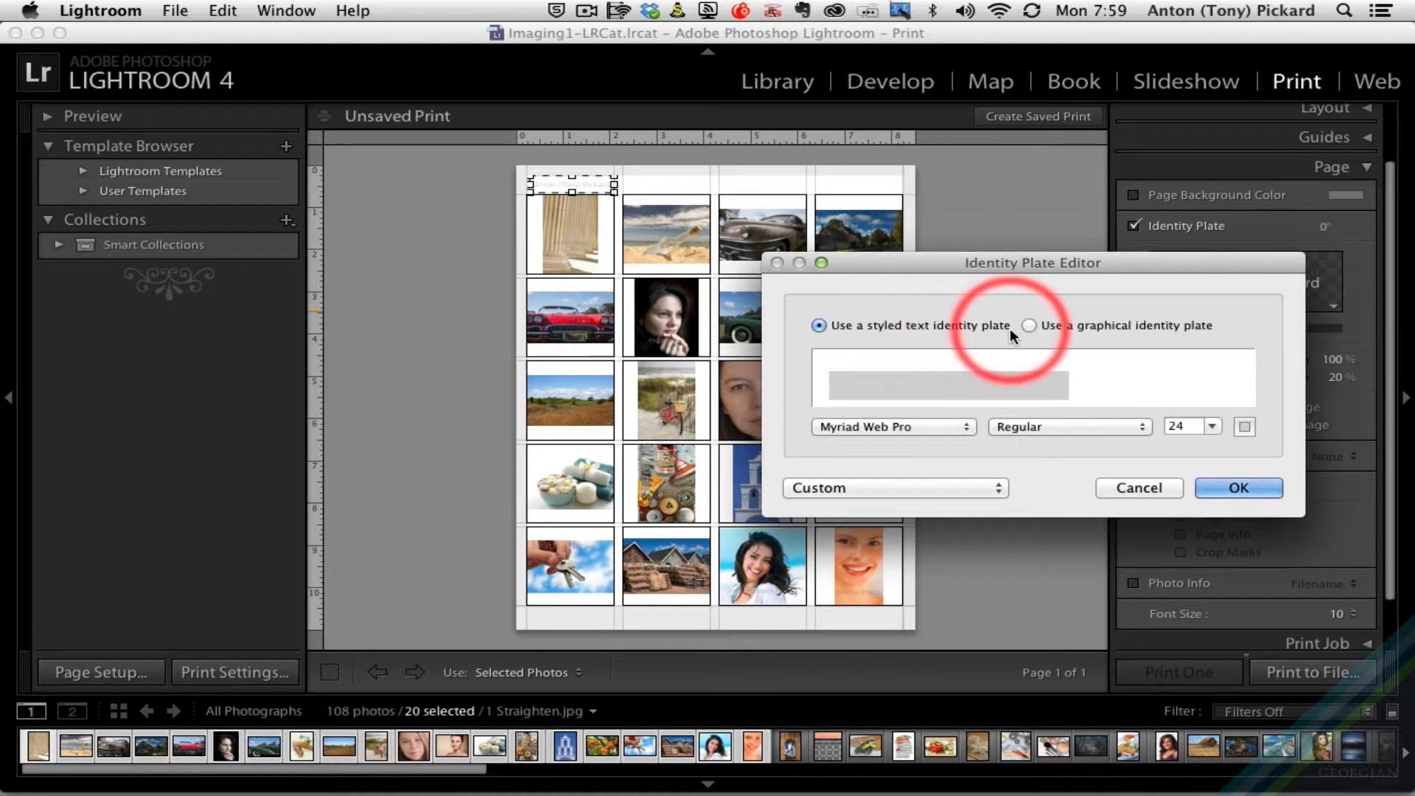
click(1076, 389)
drag(1077, 389, 825, 384)
click(1244, 427)
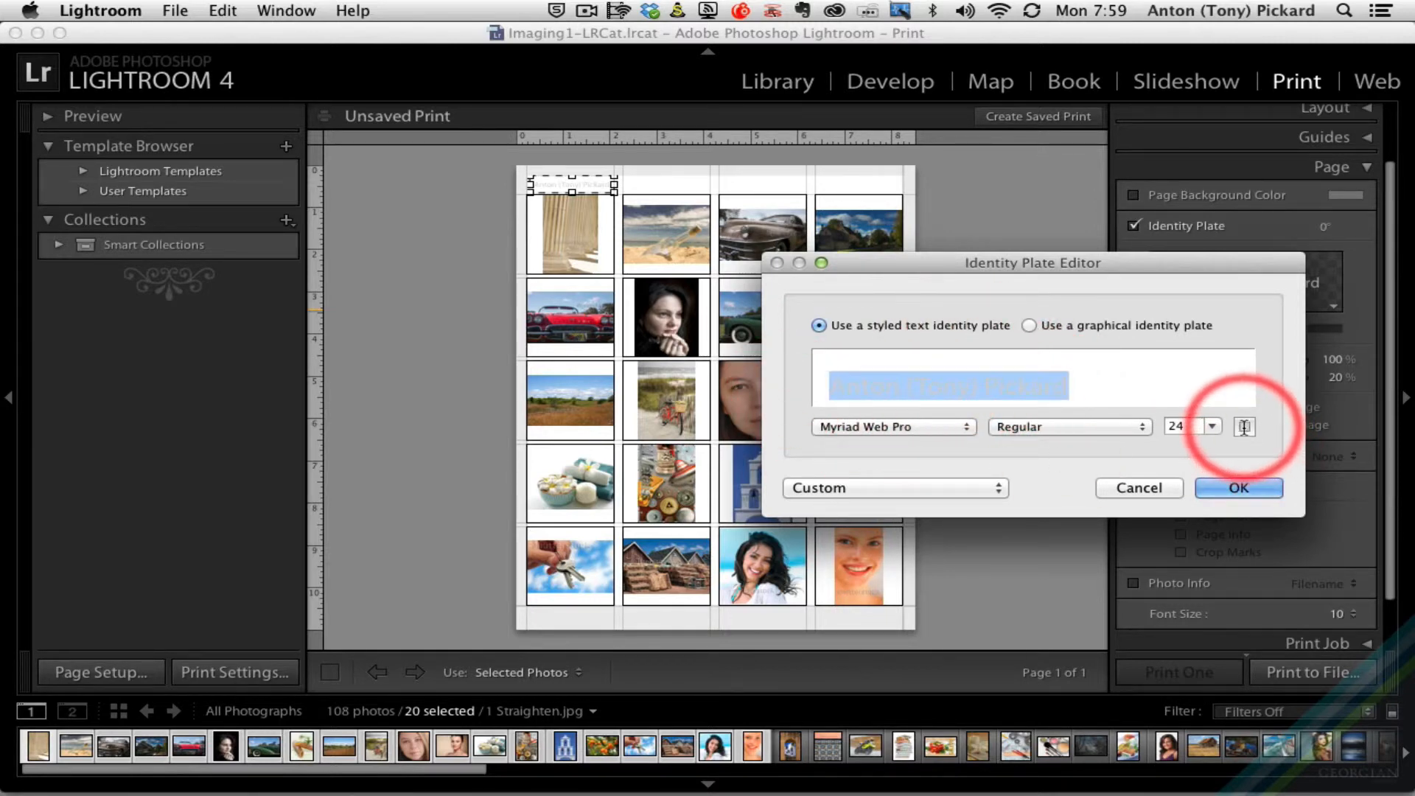
drag(500, 409, 501, 571)
click(927, 564)
click(1234, 488)
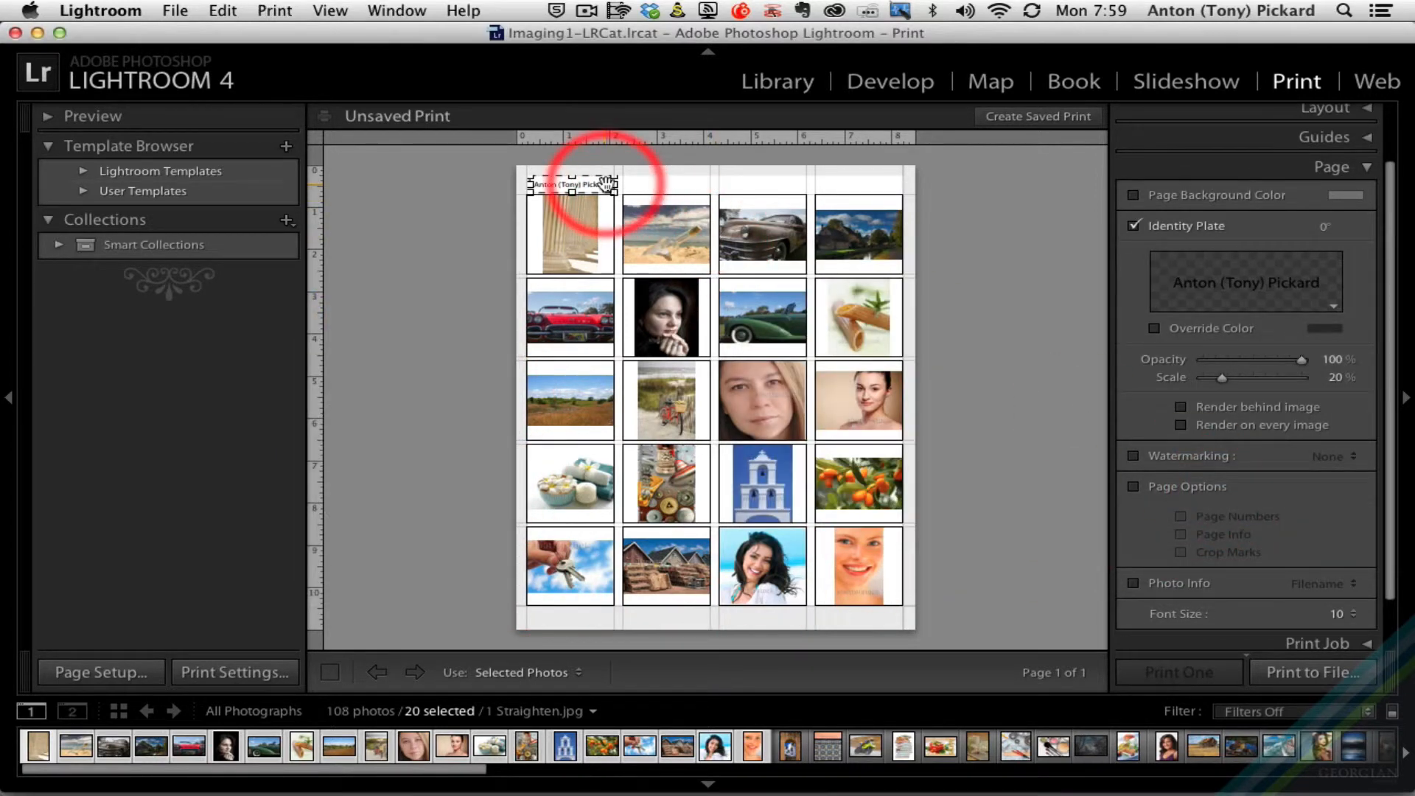
mouse_move(608, 184)
mouse_down()
mouse_move(867, 298)
mouse_move(622, 227)
mouse_move(597, 214)
mouse_move(612, 220)
mouse_move(594, 164)
mouse_move(596, 183)
mouse_up()
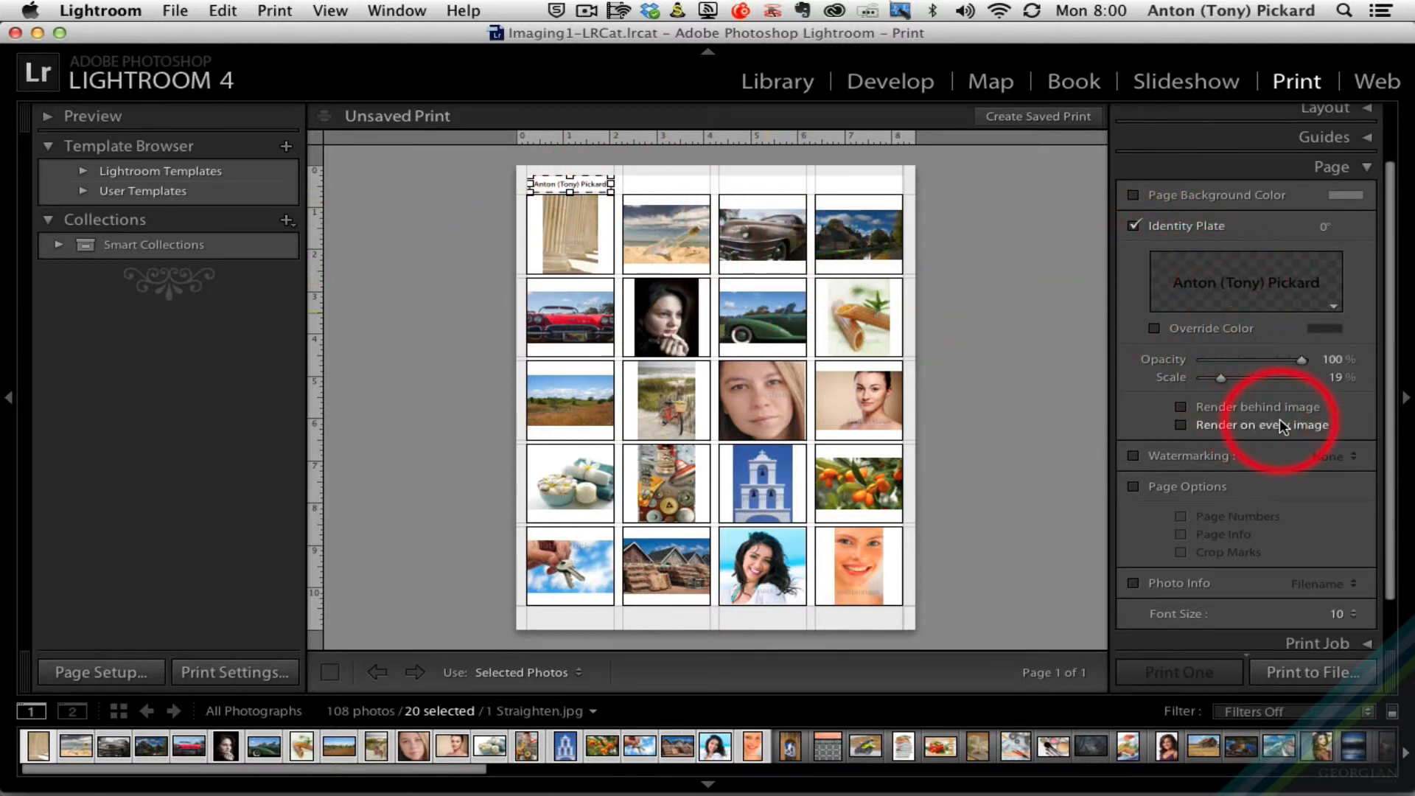
- Turn on Photo Info, review the available caption types, and keep Filename as the label under each photo
scroll(1395, 501, down, 3)
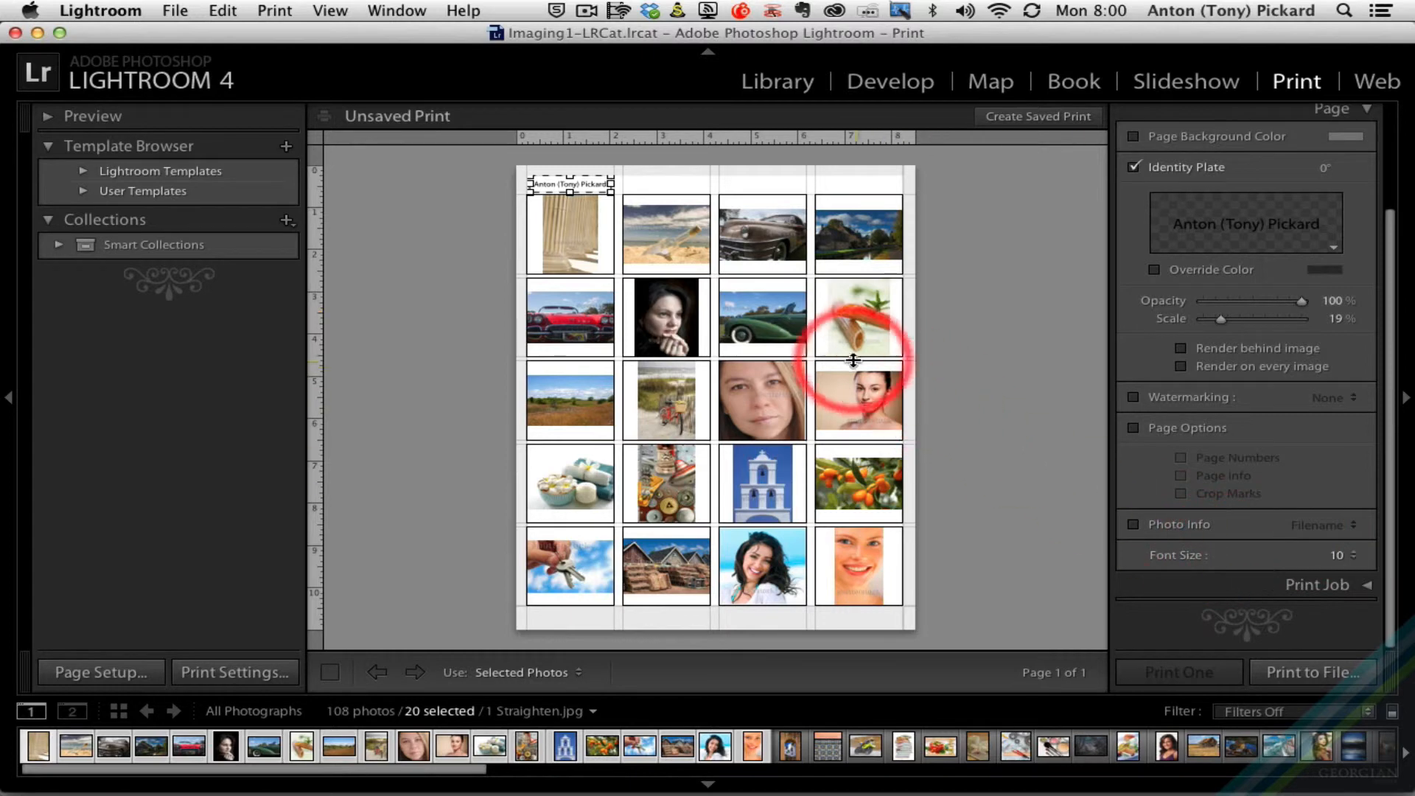
click(1134, 525)
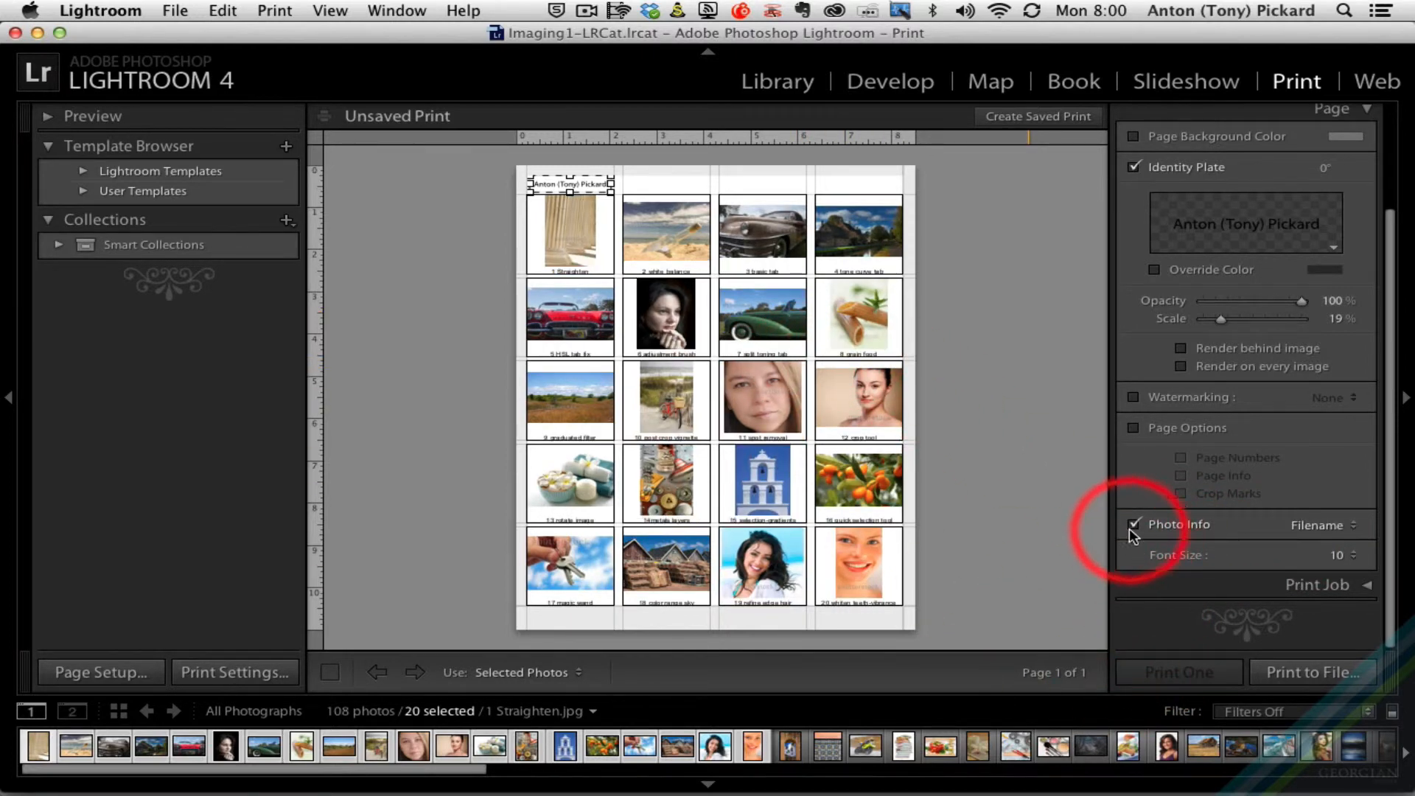
click(1325, 524)
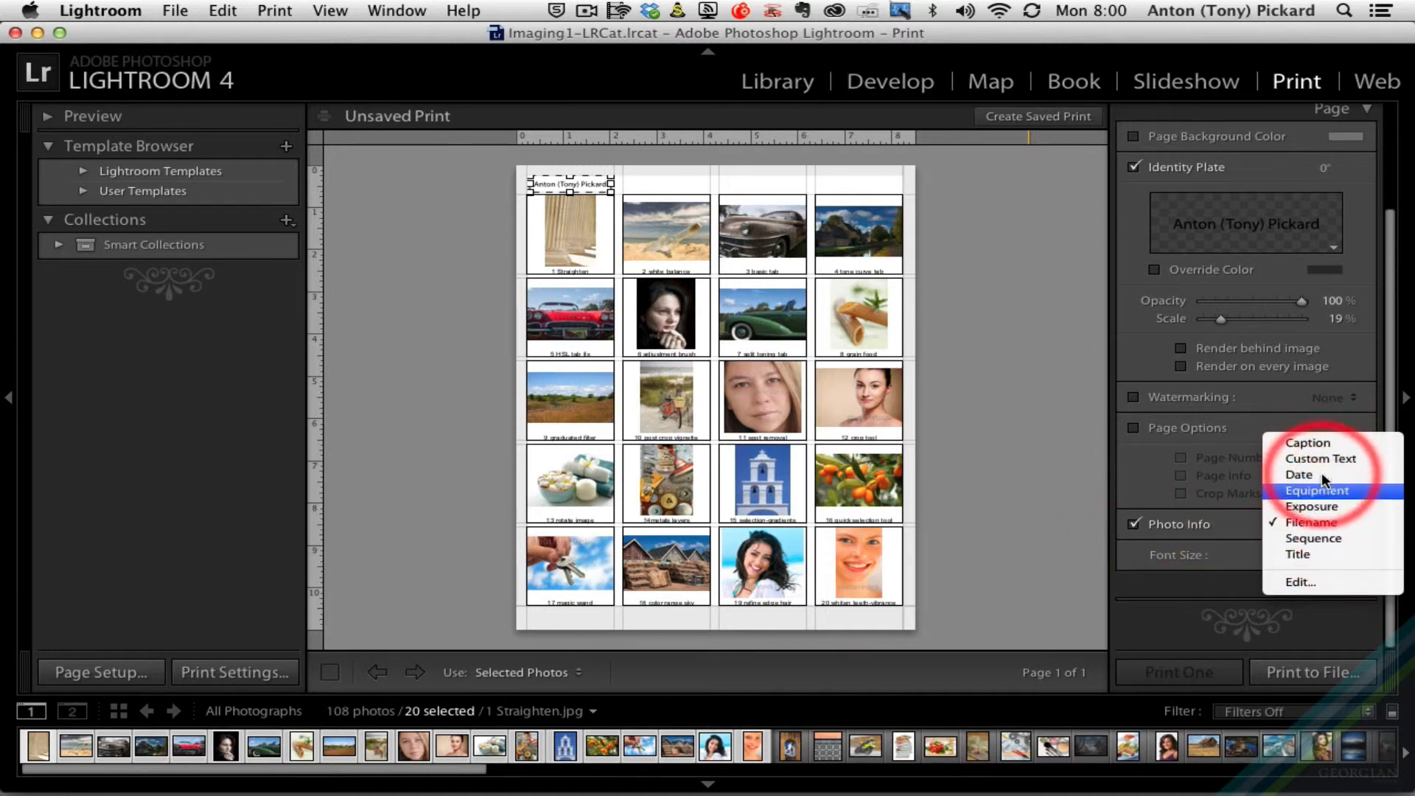
click(1304, 522)
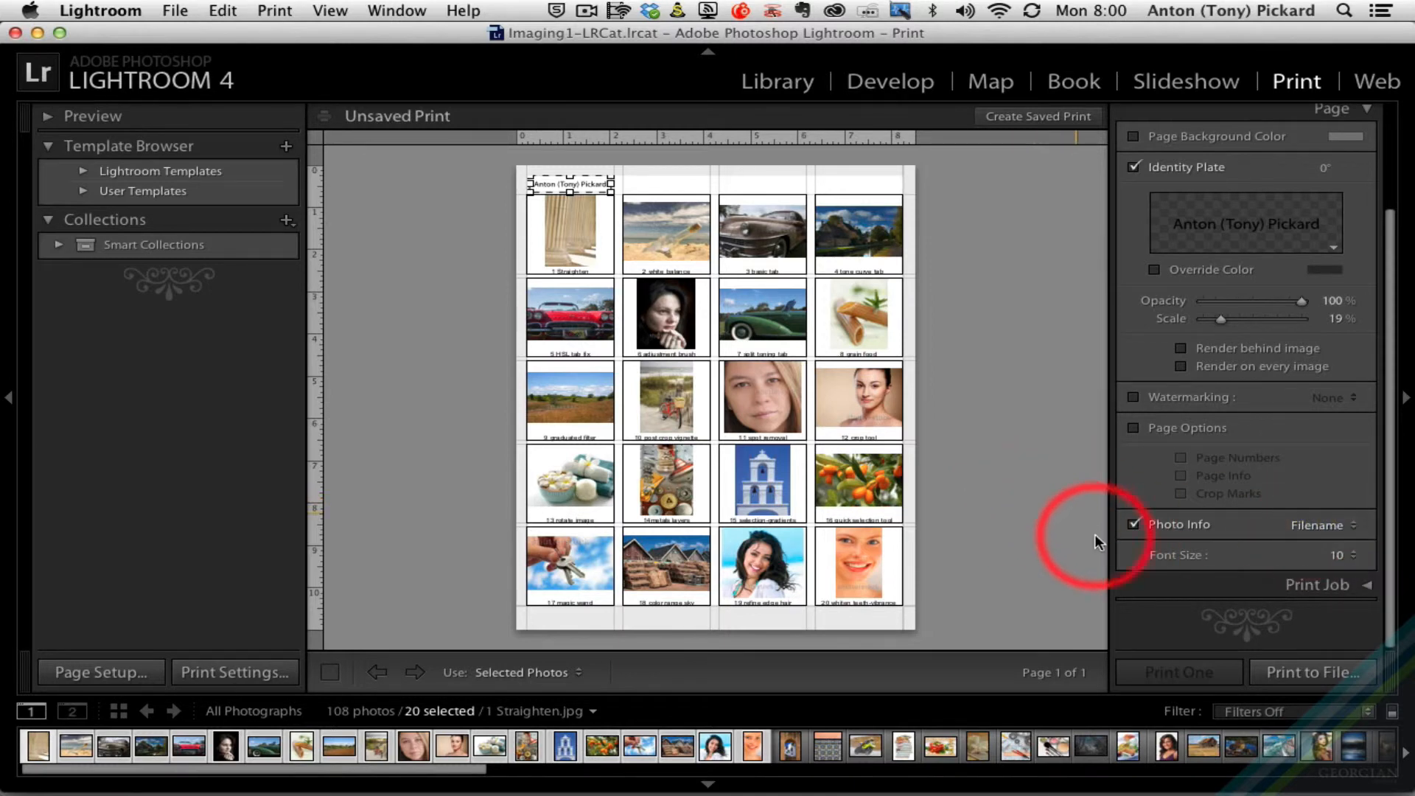
- Try font sizes 8 and 6 for the filename captions, and set the Photo Info font size back to 10
click(1338, 557)
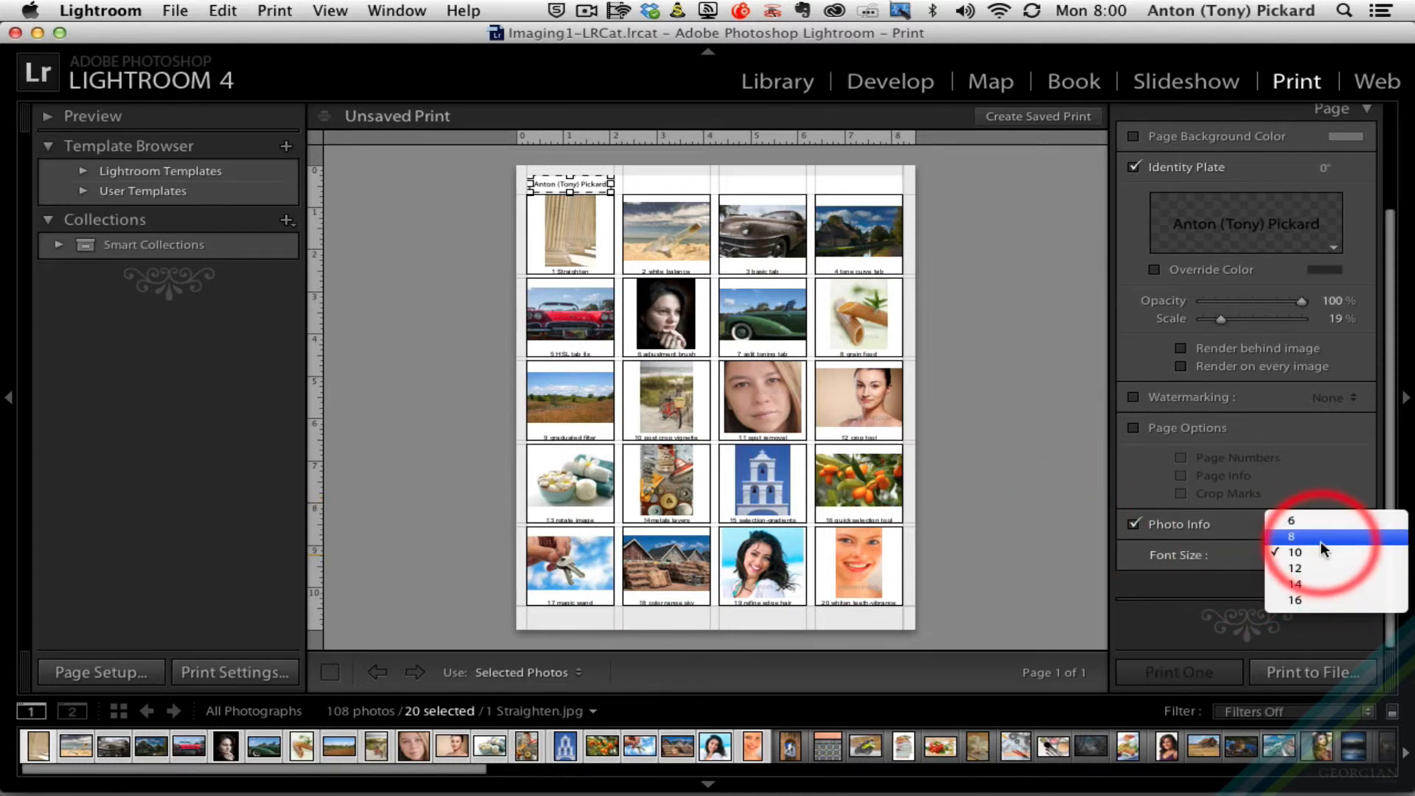
click(1296, 536)
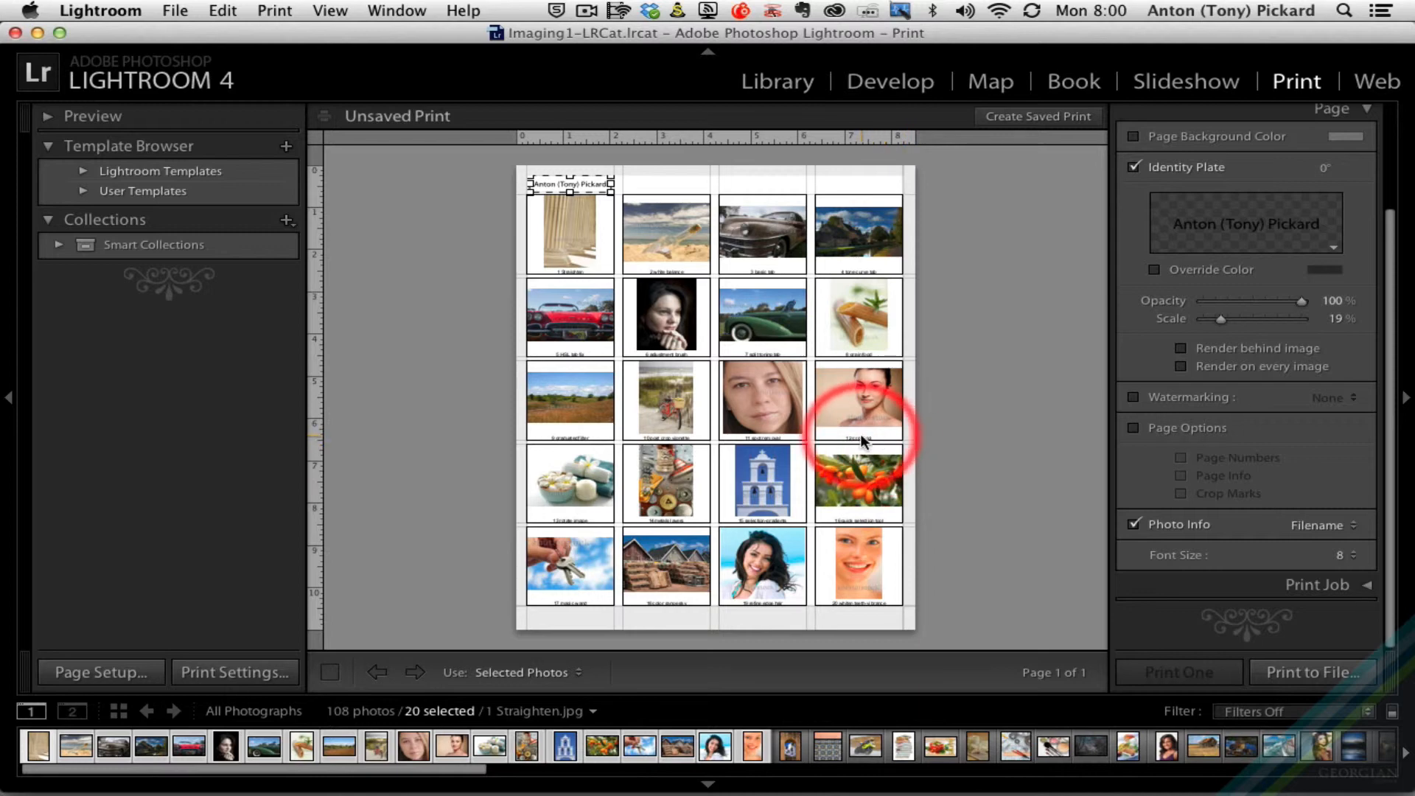
click(1331, 552)
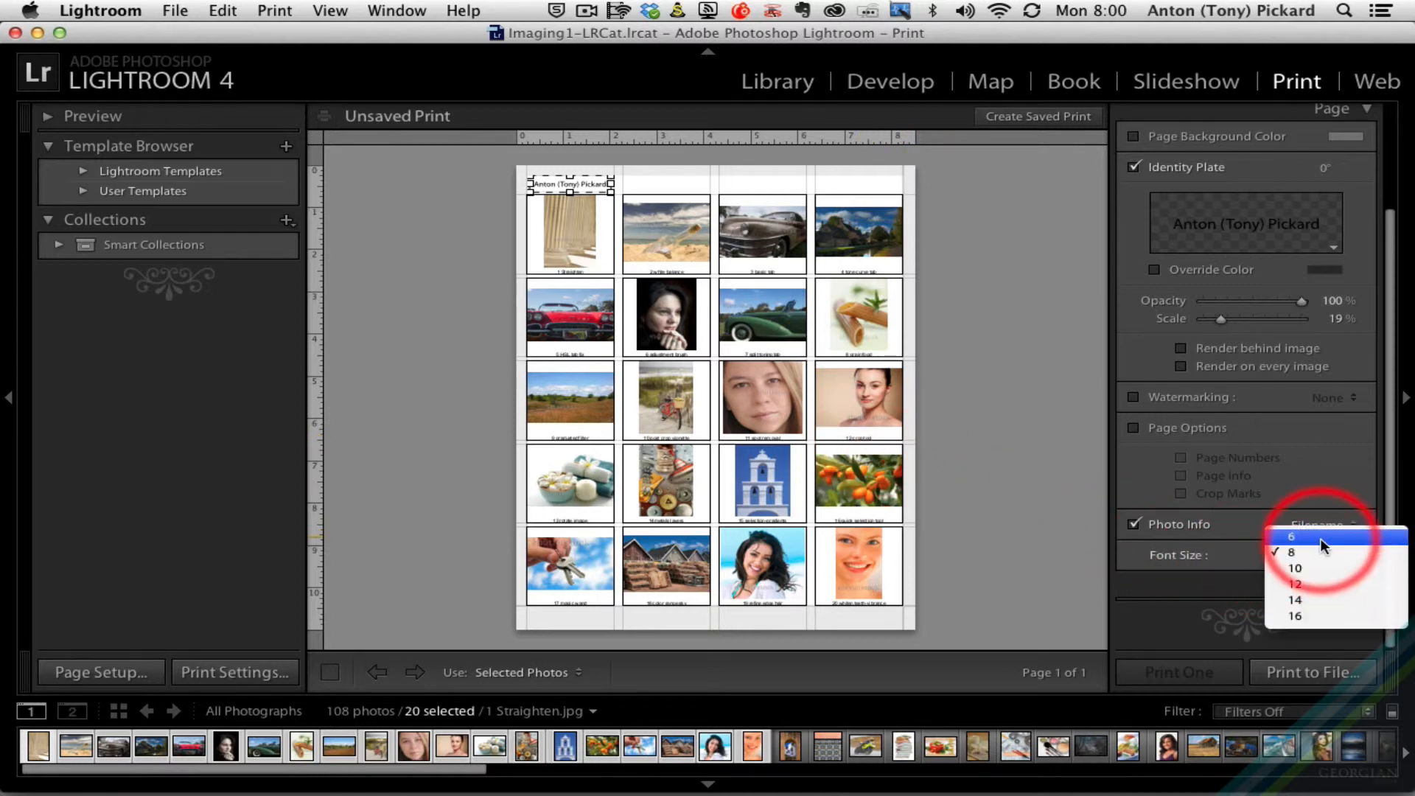
click(1321, 540)
click(1334, 557)
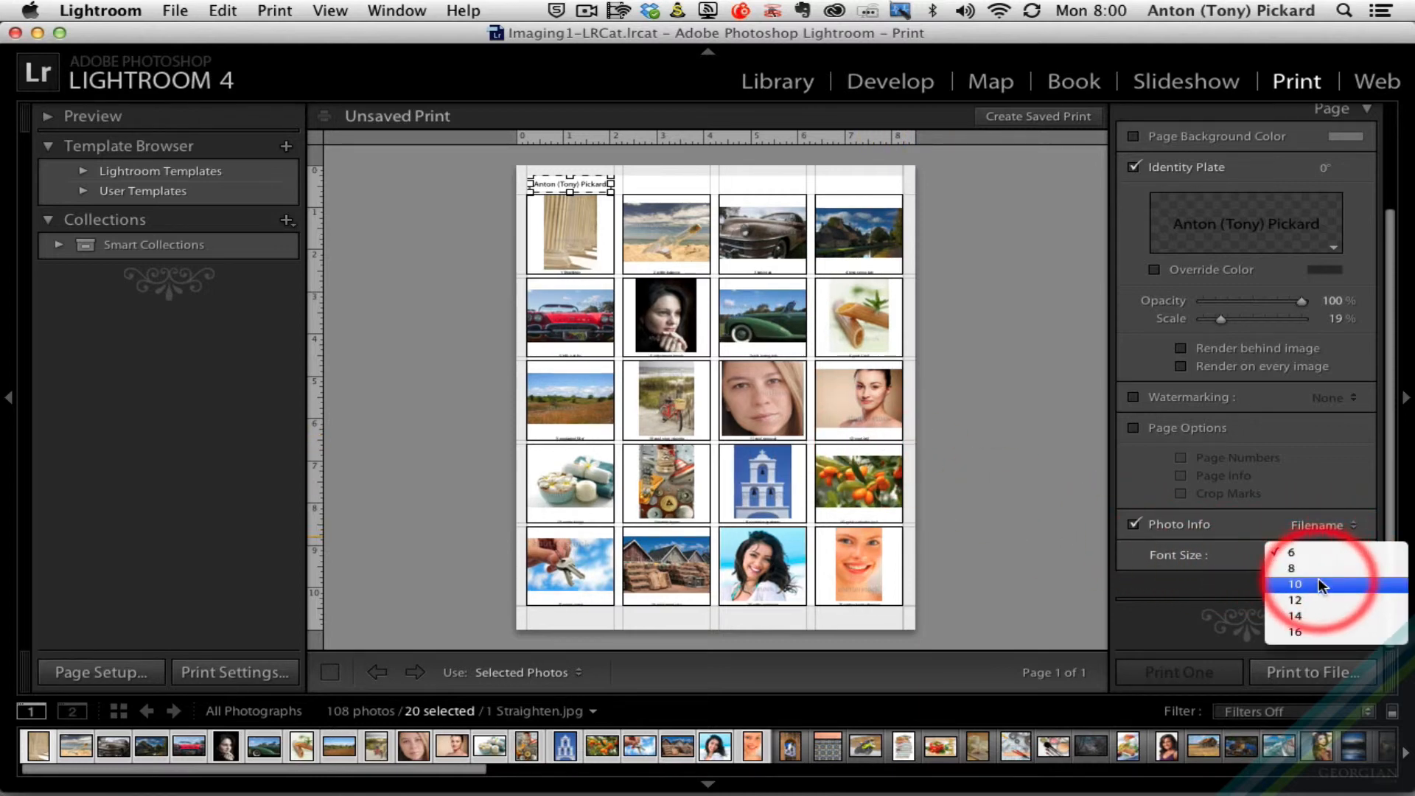
click(1318, 582)
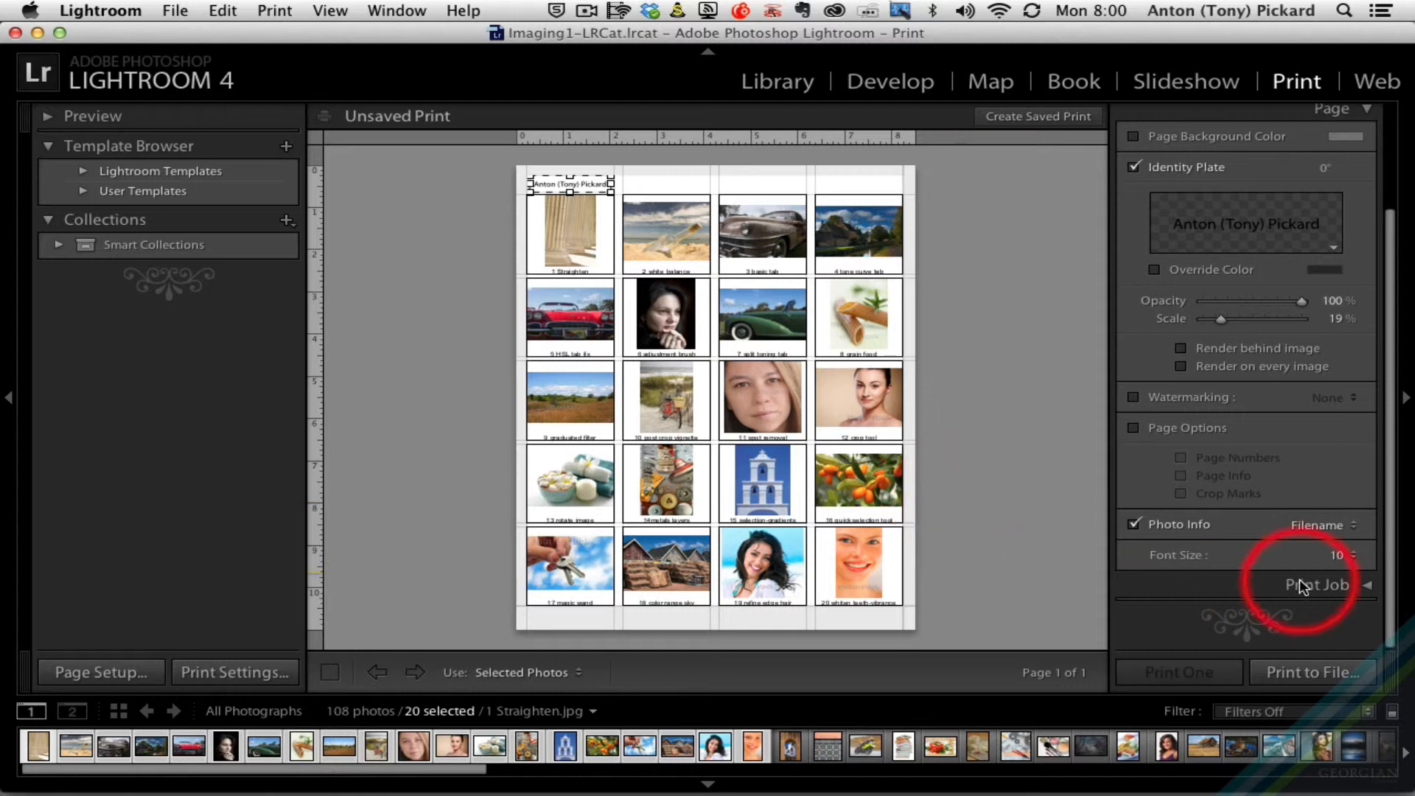
- Collapse the Page settings, open the Print Job settings and keep JPEG File as the print output
drag(1390, 330, 1373, 231)
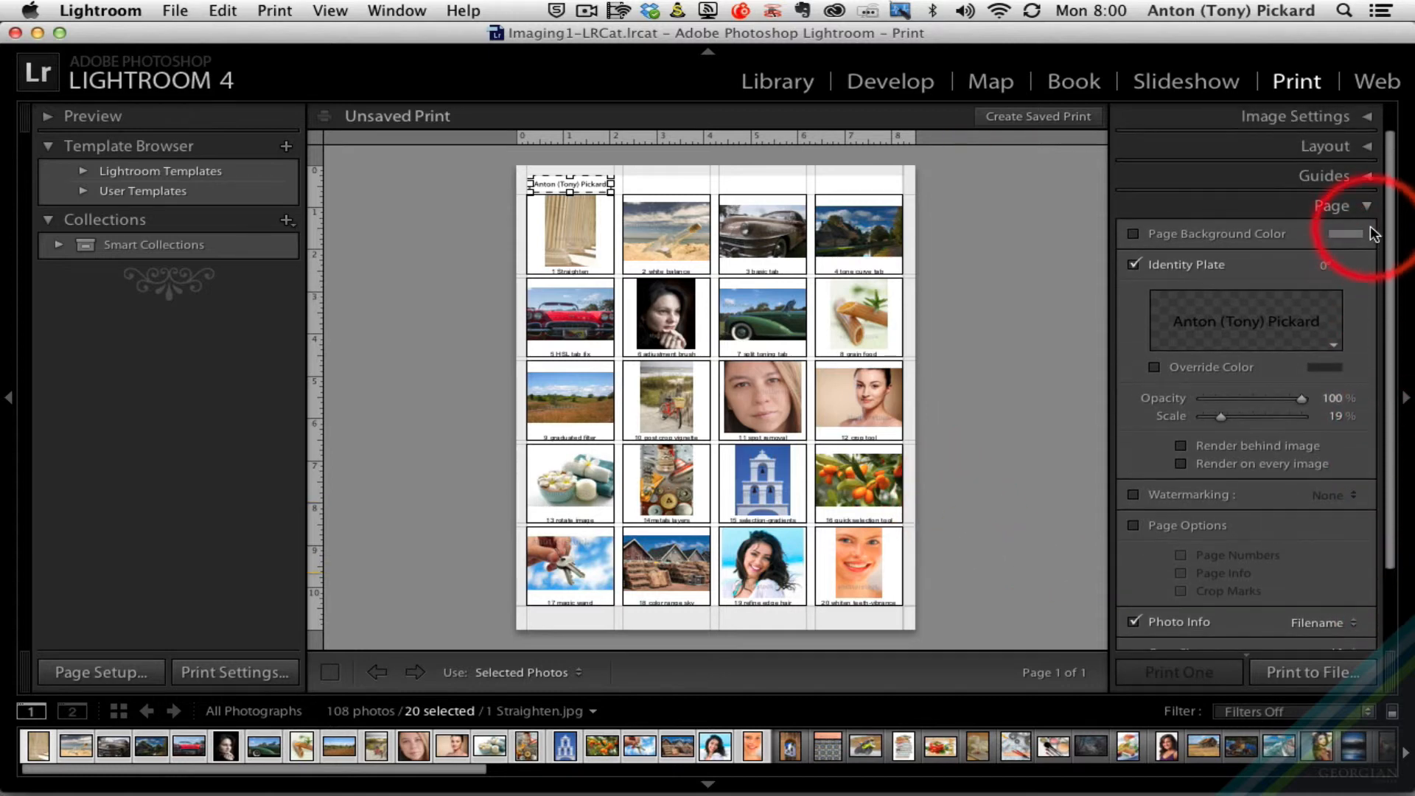
click(1364, 206)
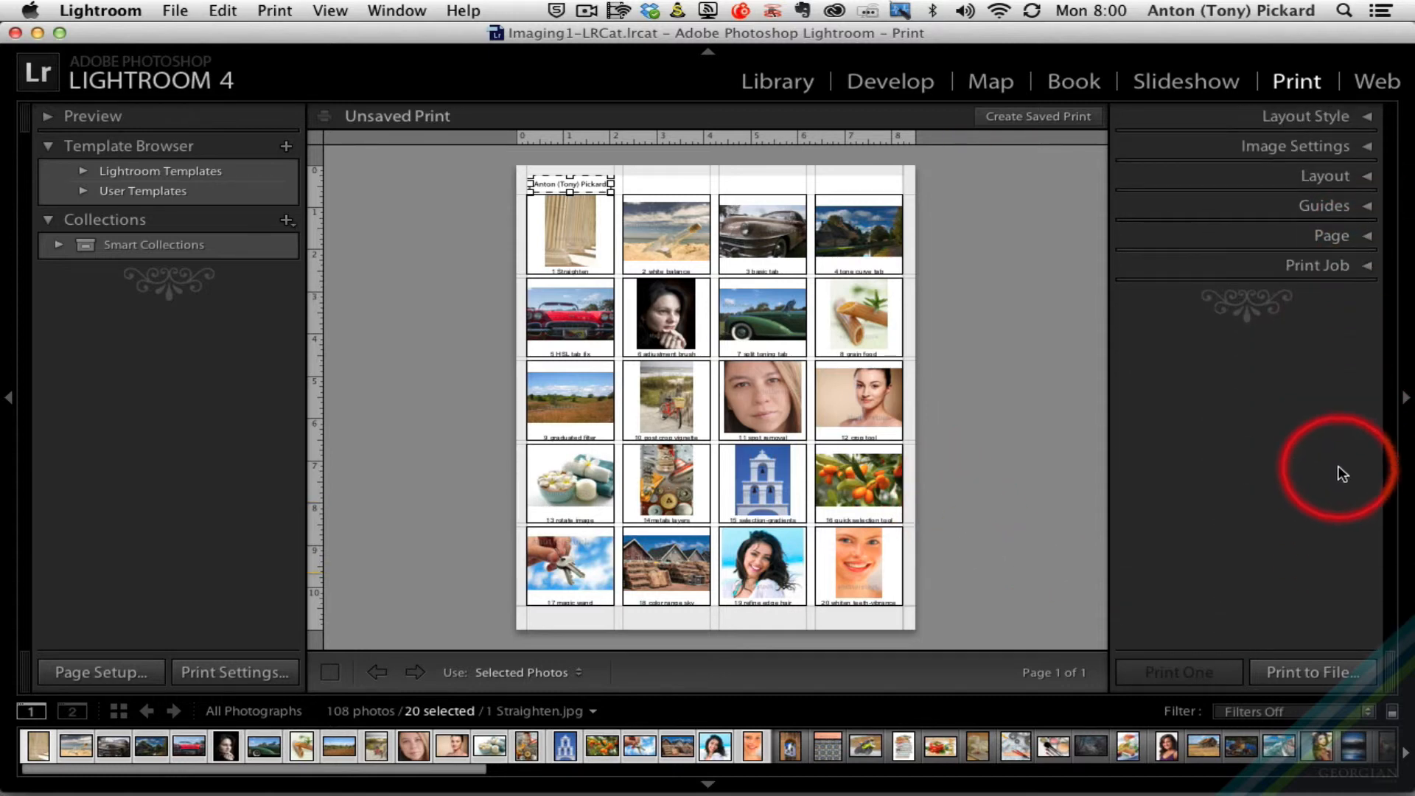
click(1368, 266)
click(1319, 274)
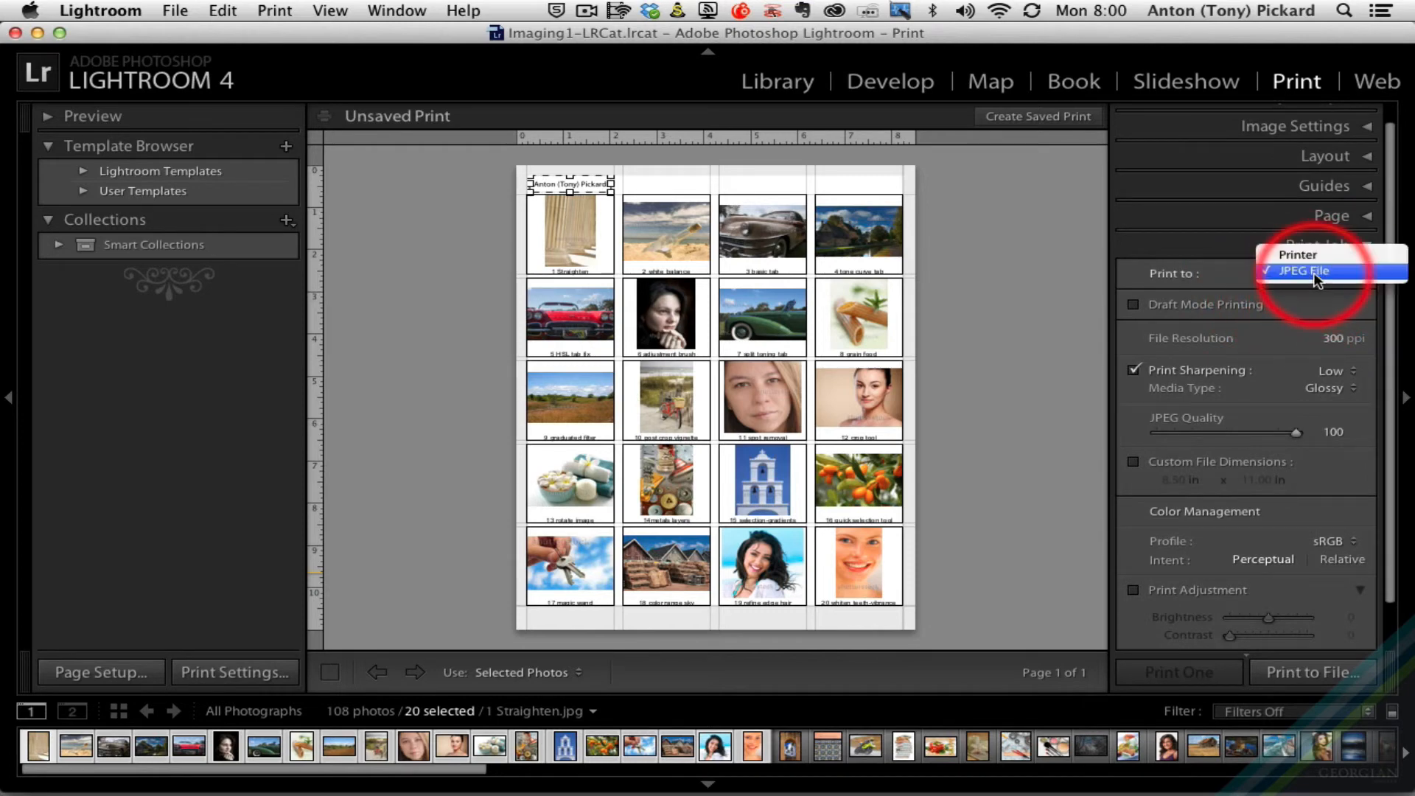
click(1318, 274)
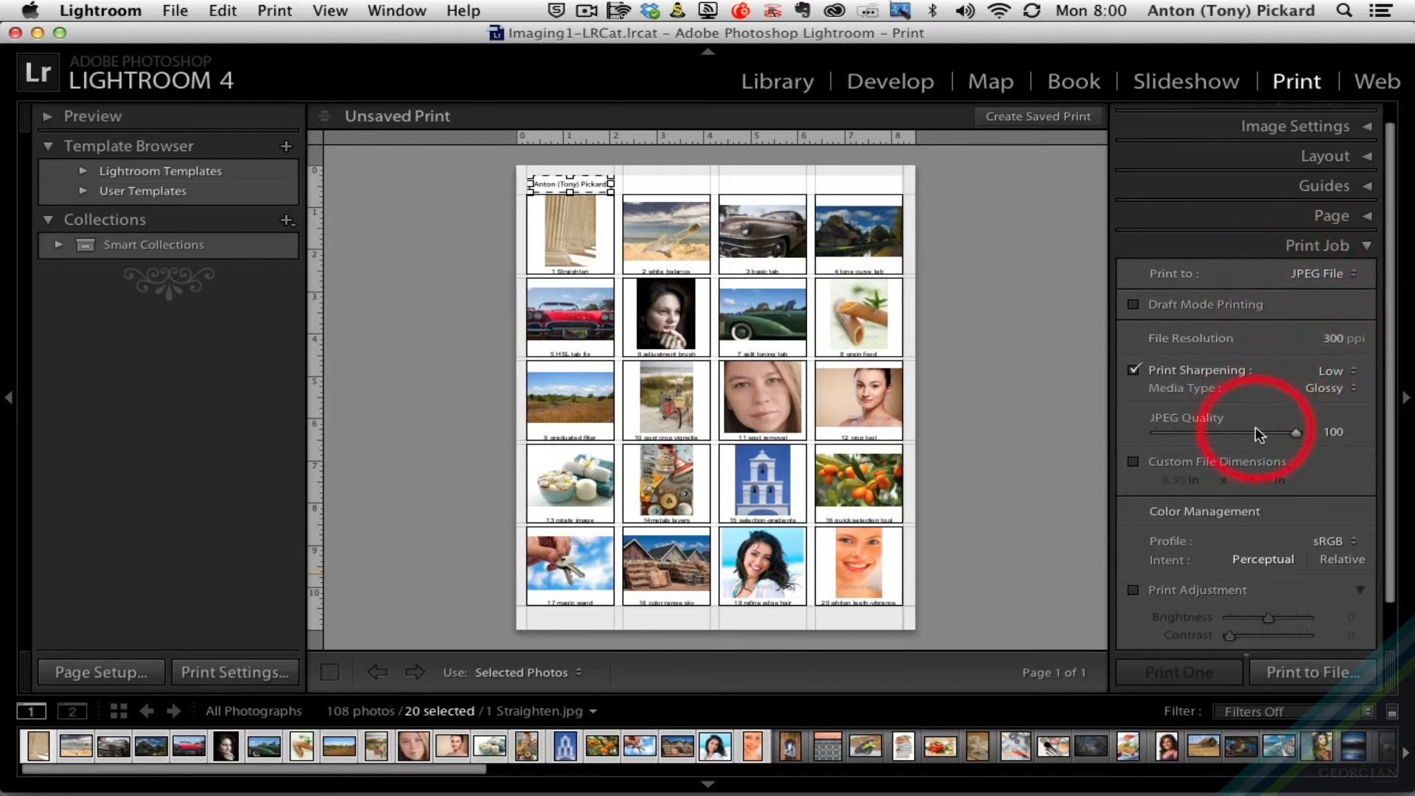
- Print the captioned contact sheet to a file on the Desktop named "contact sheet sample 2"
click(1285, 671)
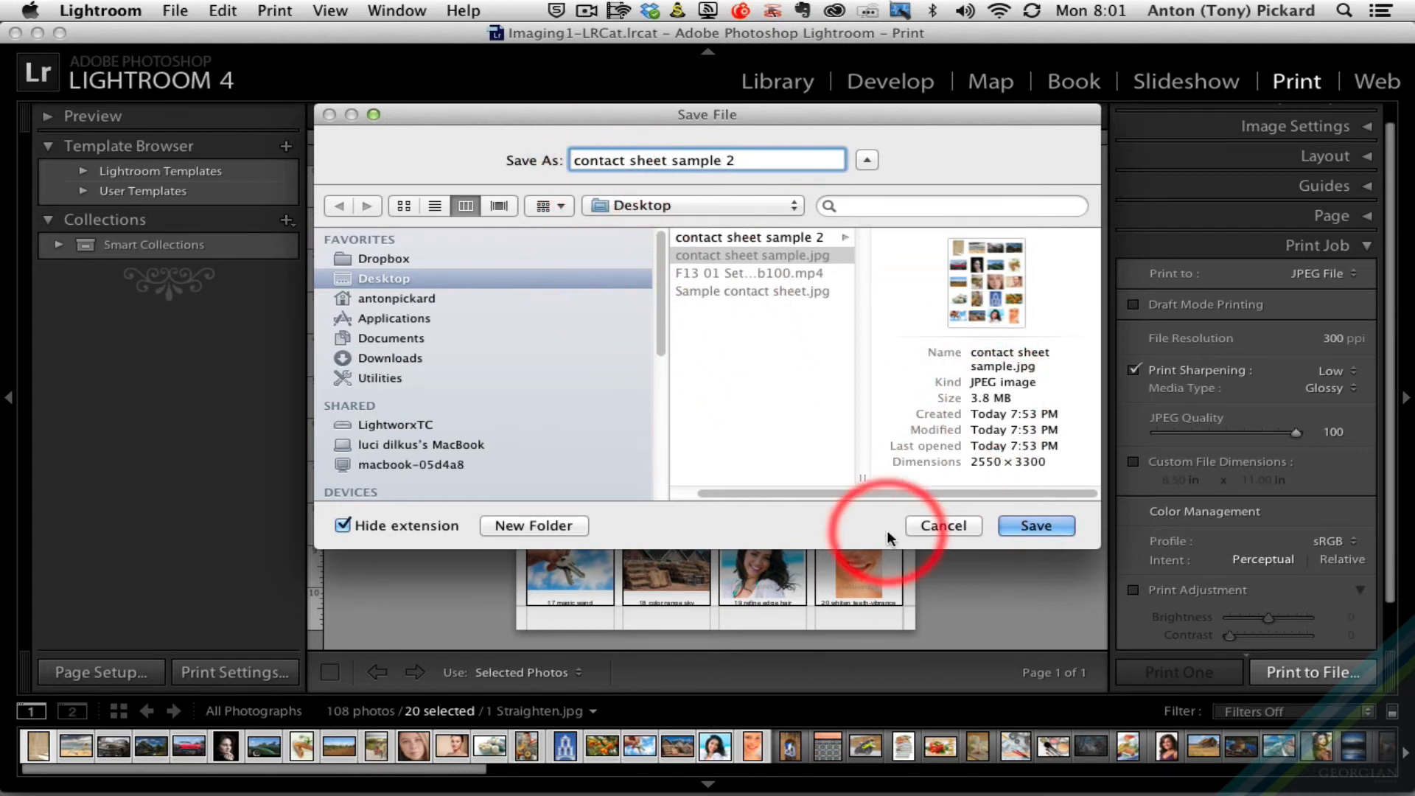
click(763, 366)
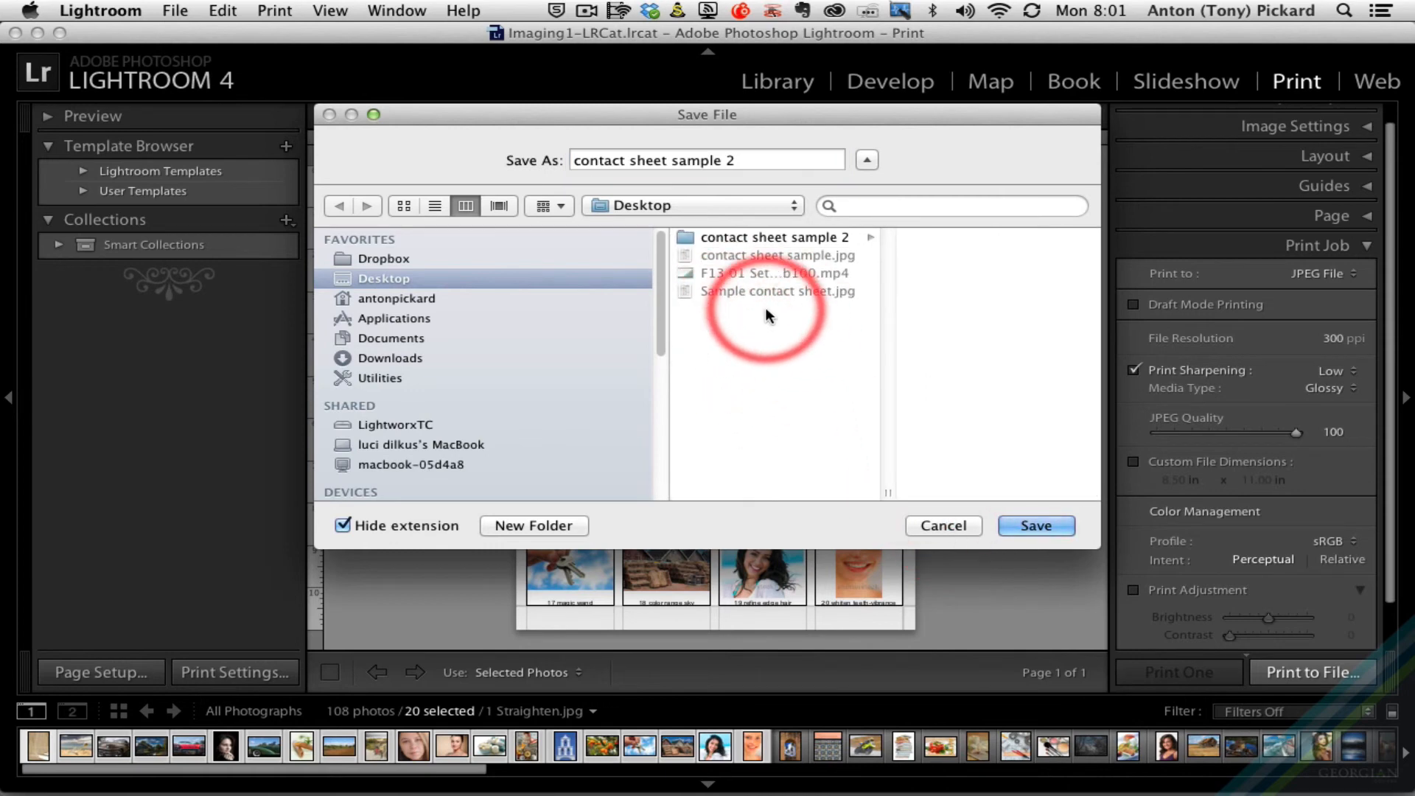
click(1032, 525)
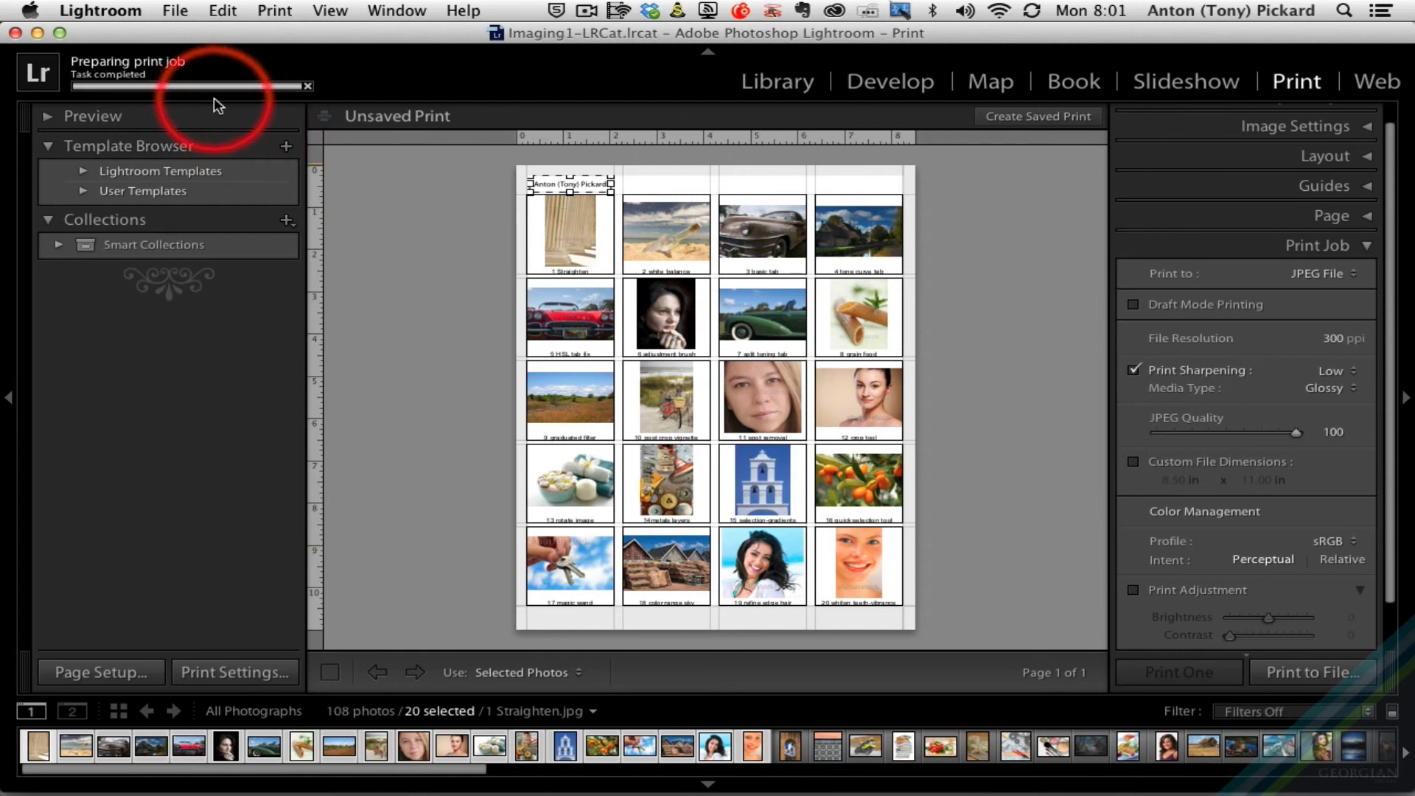
- Switch to Finder and preview the exported "contact sheet sample 2.jpg" on the Desktop
mouse_move(265, 786)
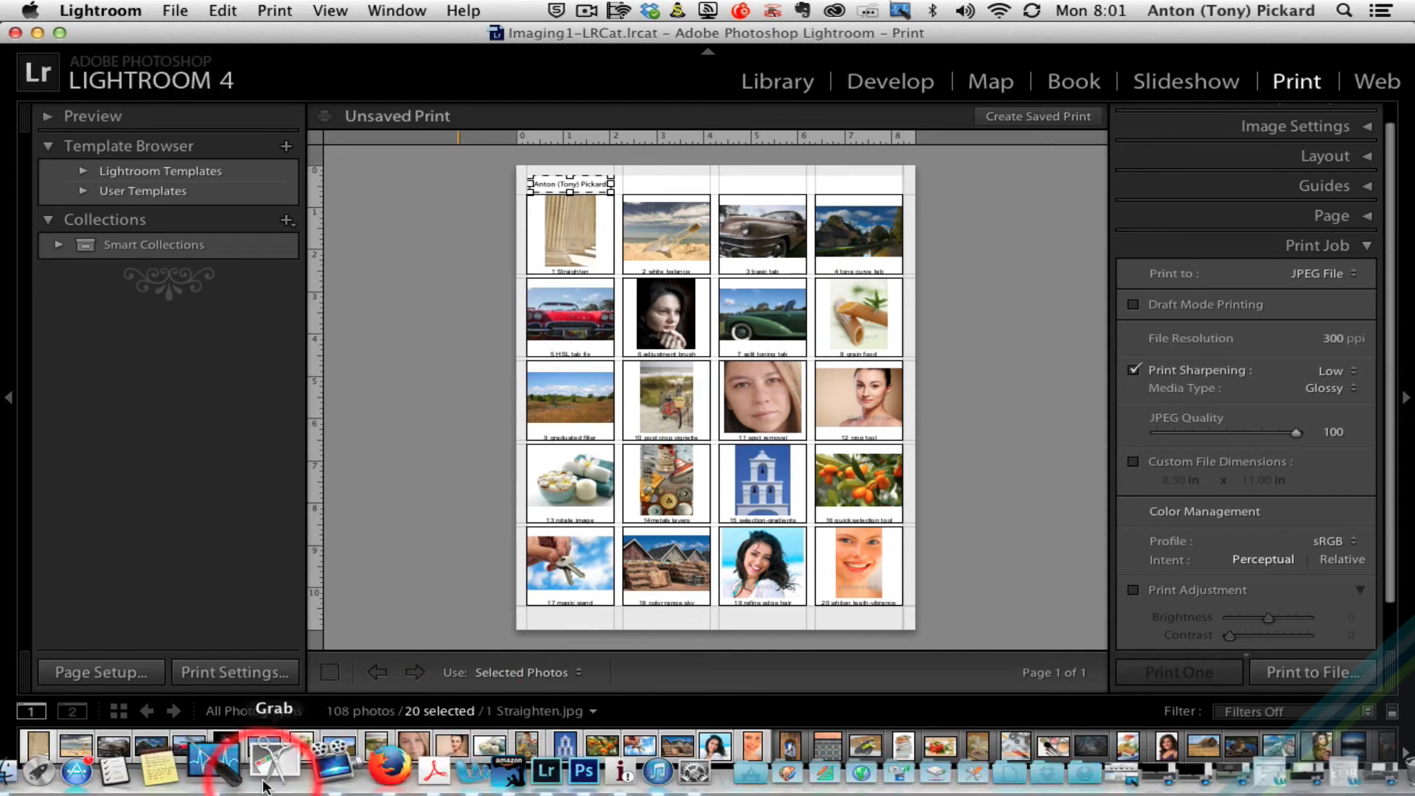
click(44, 774)
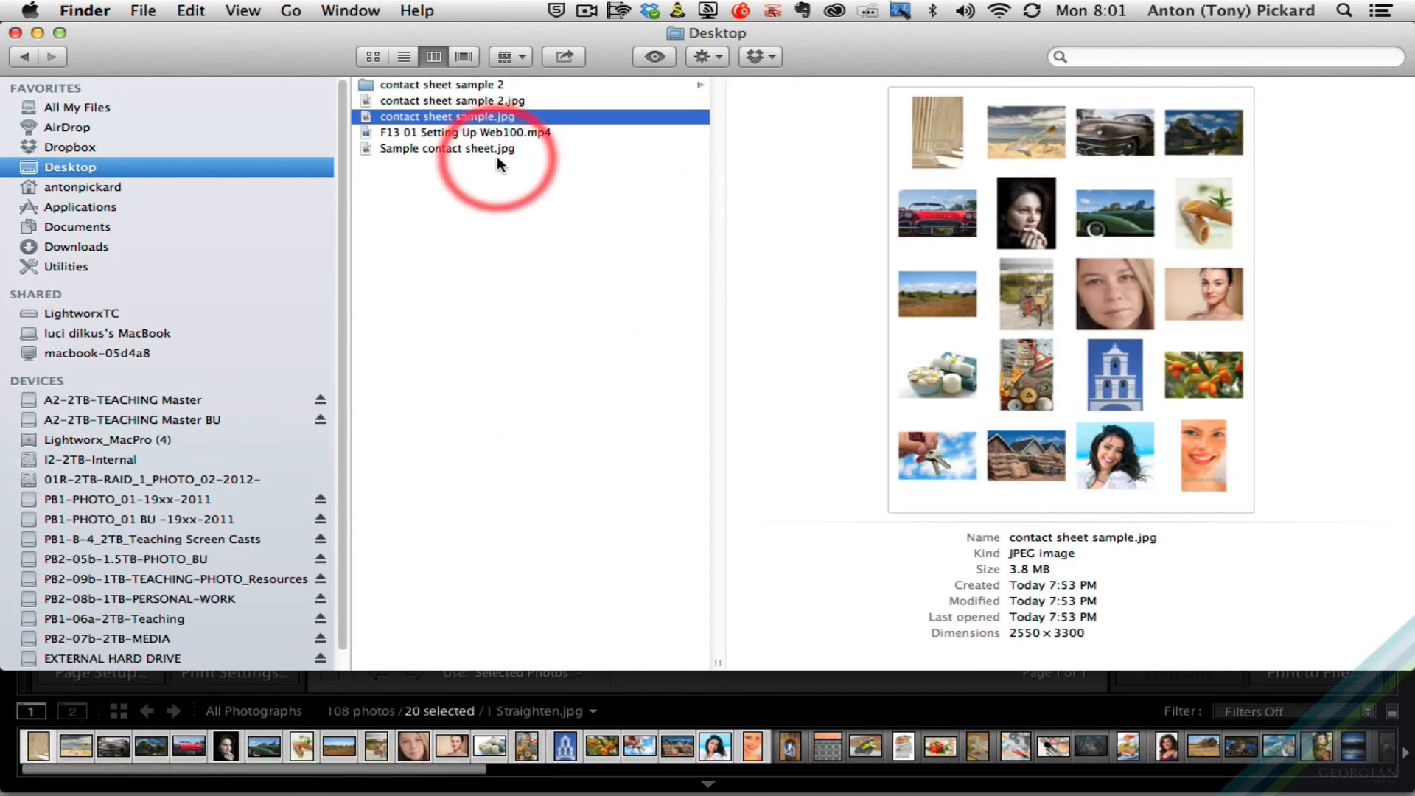
click(493, 99)
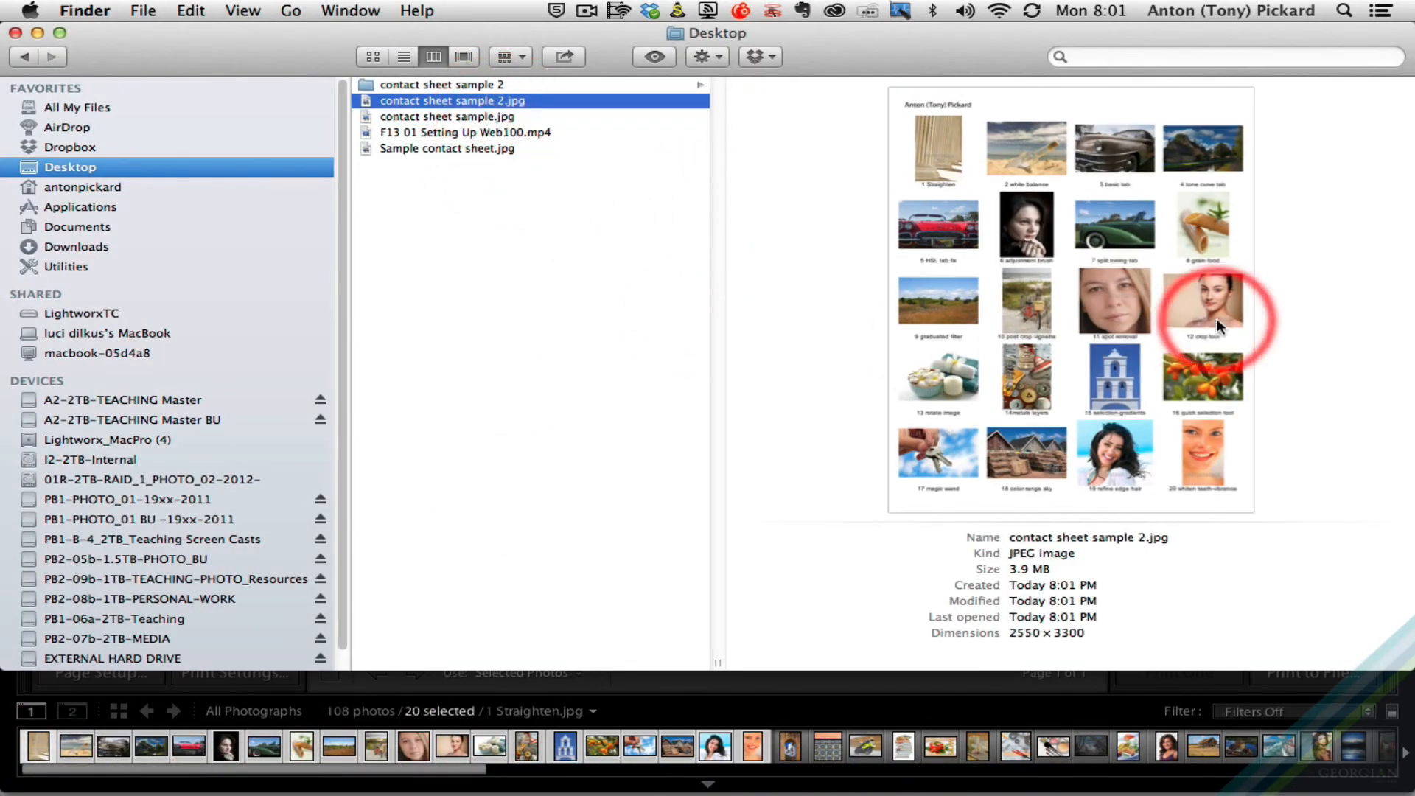